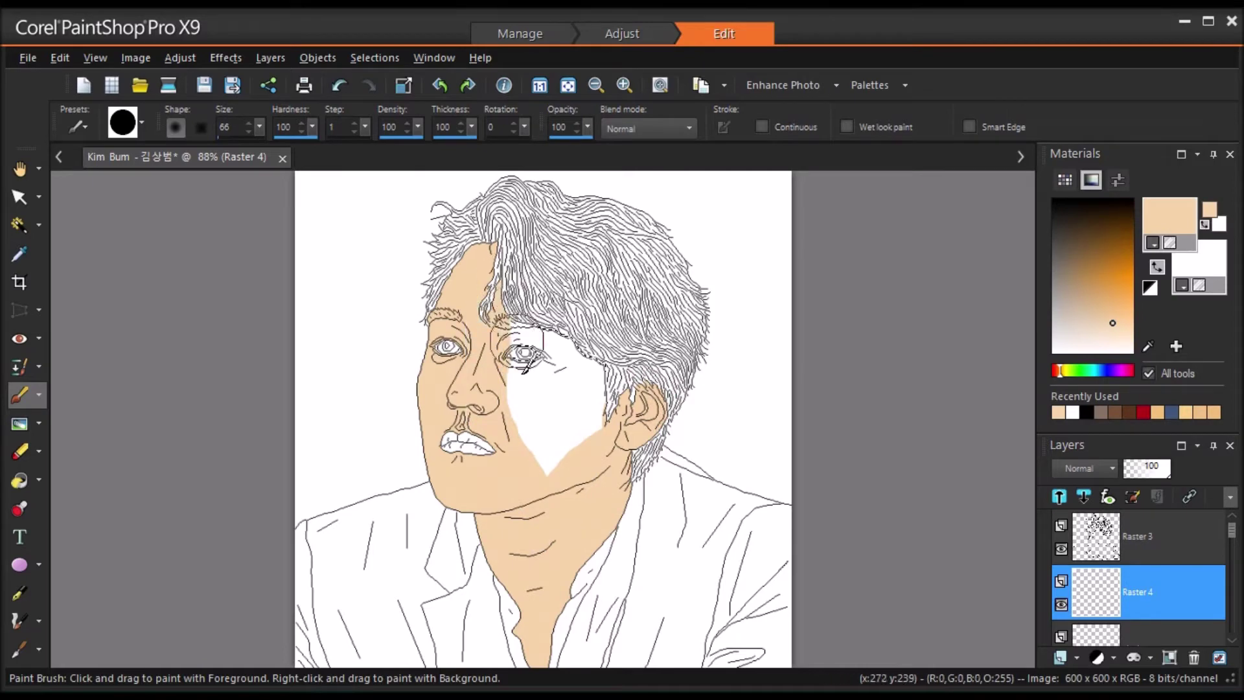
Step: Repaint the selected face and neck in pale peach (251, 236, 215) with the Paint Brush enlarged to size 196
drag(561, 338, 567, 428)
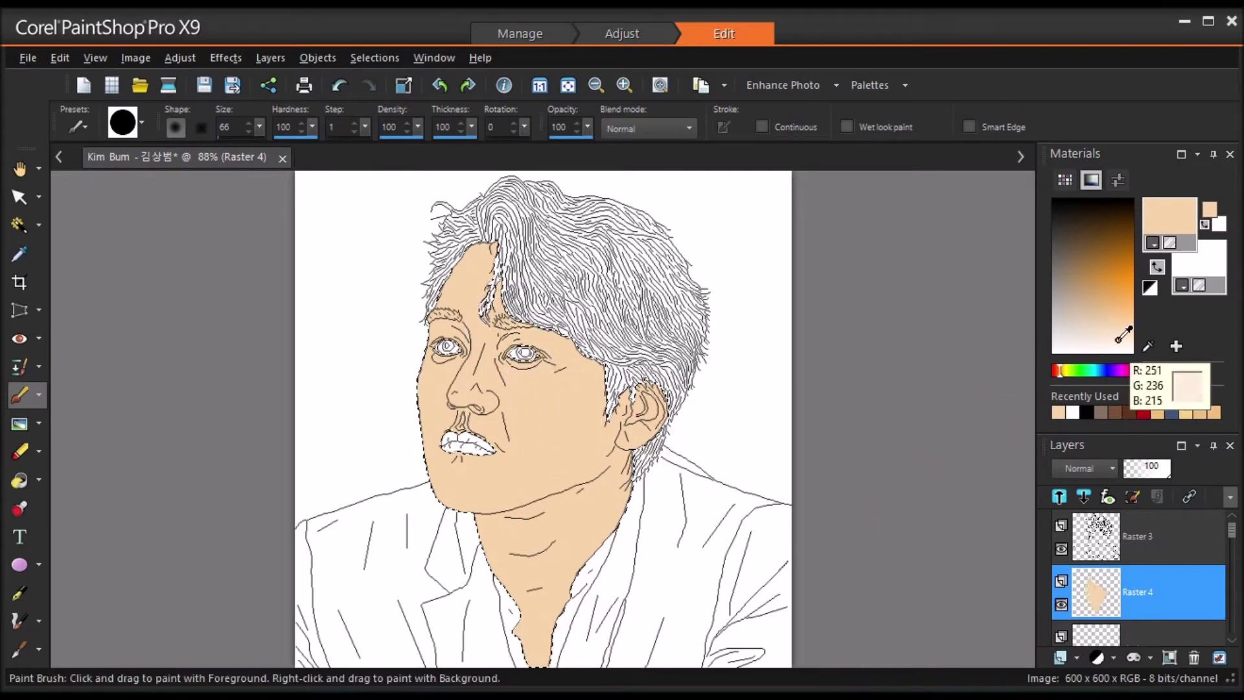
click(1118, 340)
drag(481, 262, 453, 298)
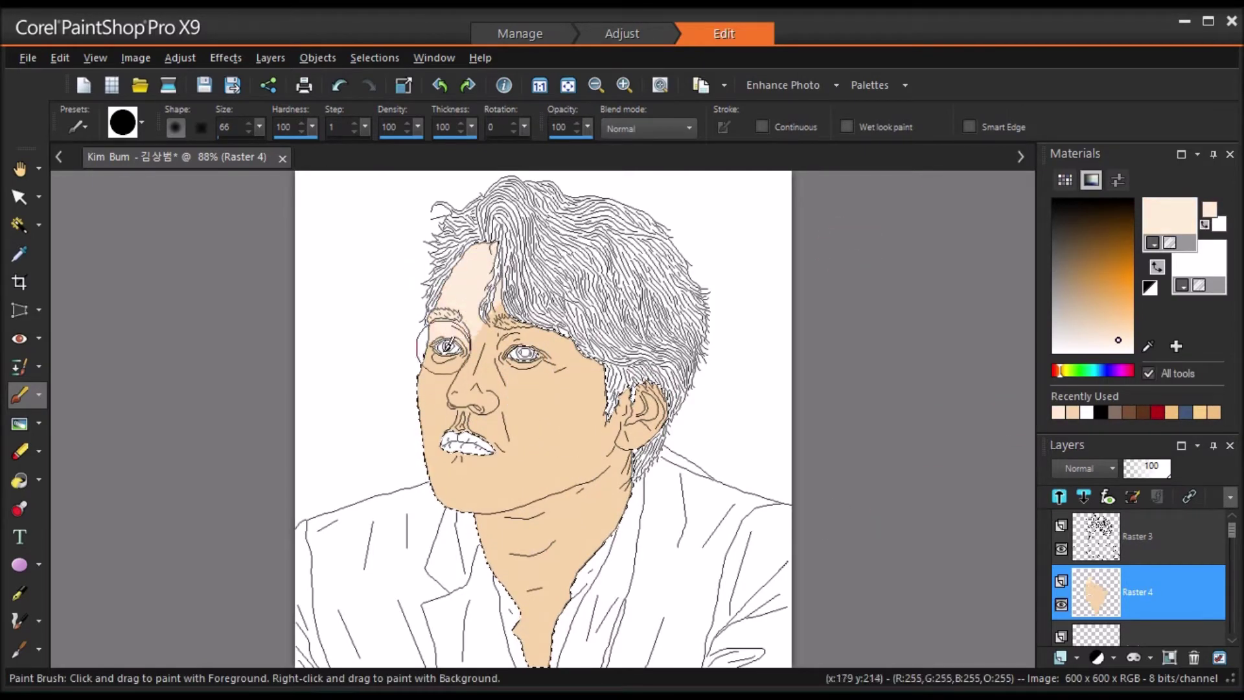
drag(260, 127, 278, 144)
click(526, 371)
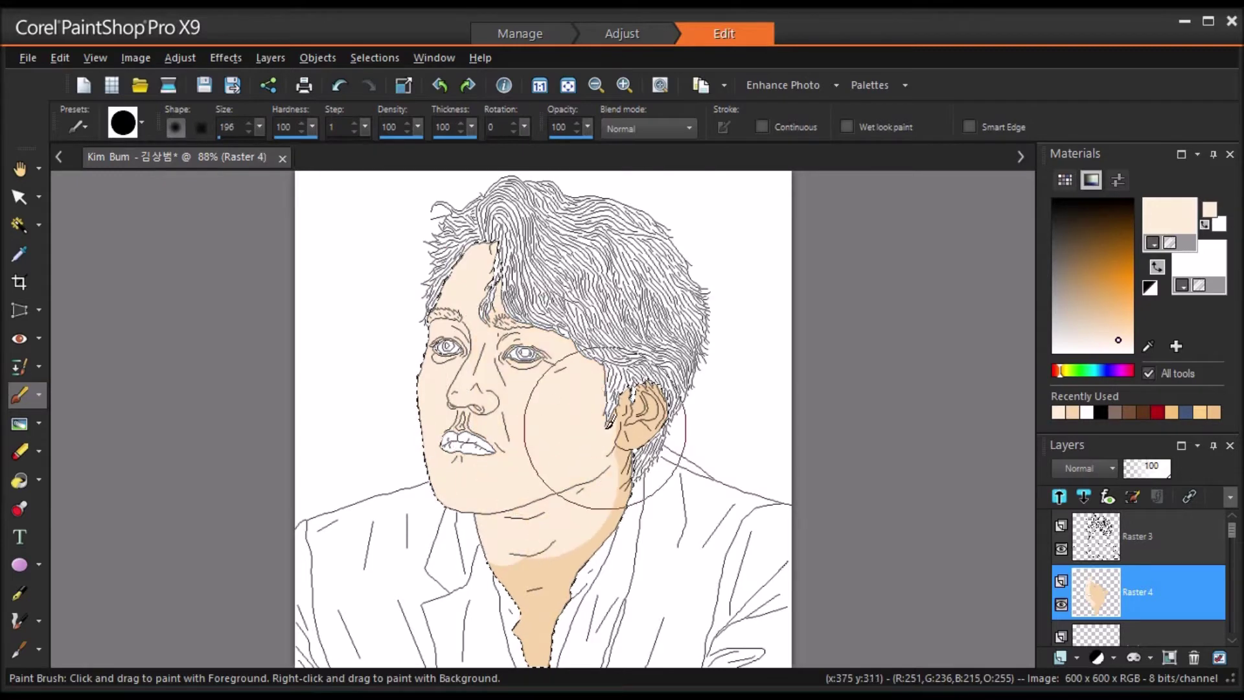
drag(606, 429, 606, 428)
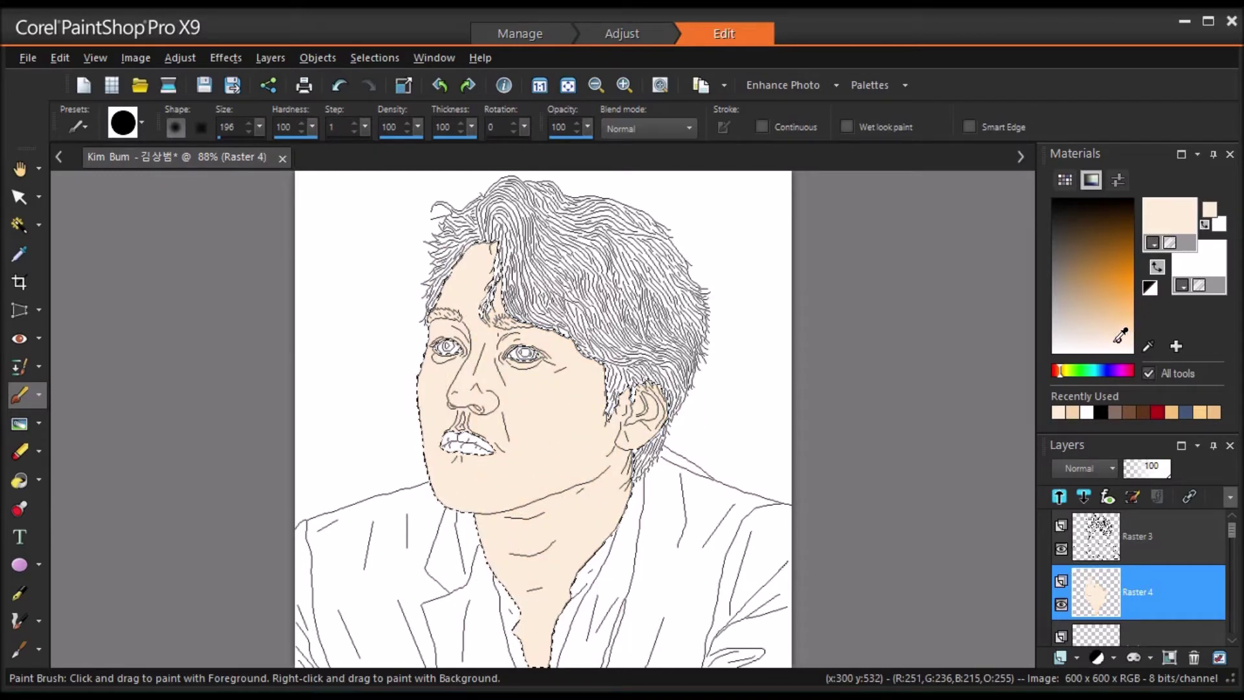
click(1114, 341)
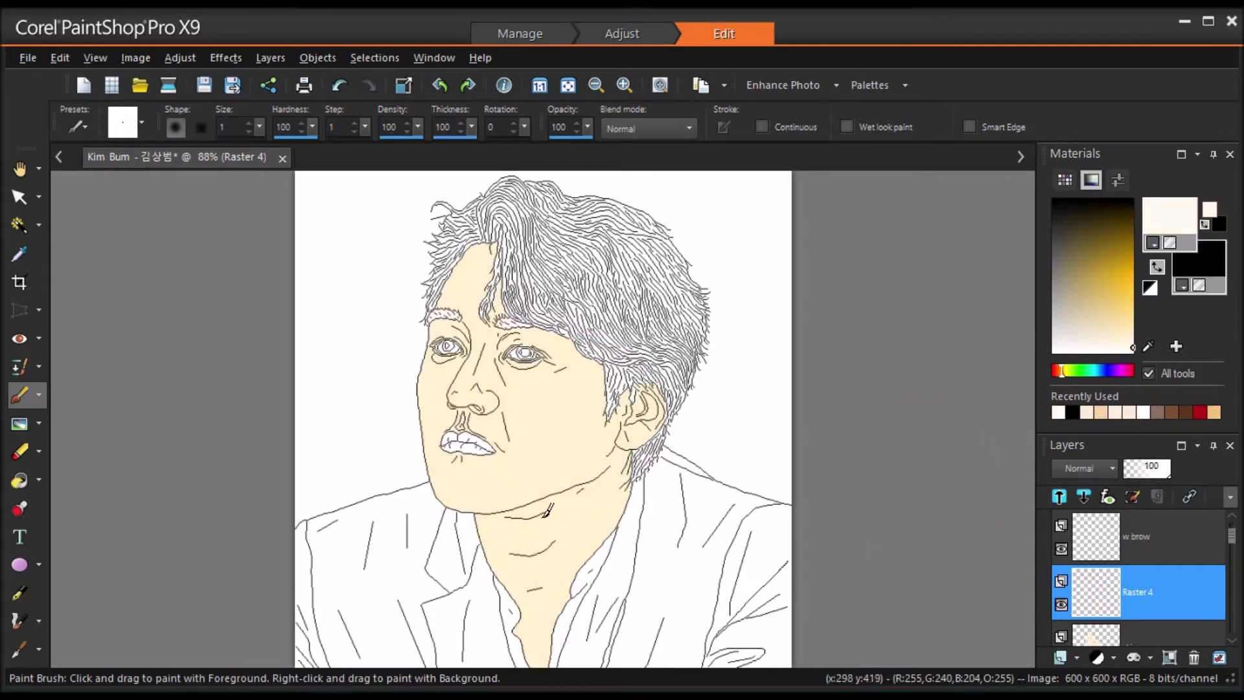
Step: Select the face and neck area from the skin layer with the Magic Wand, and make the empty Raster 4 layer active
click(19, 225)
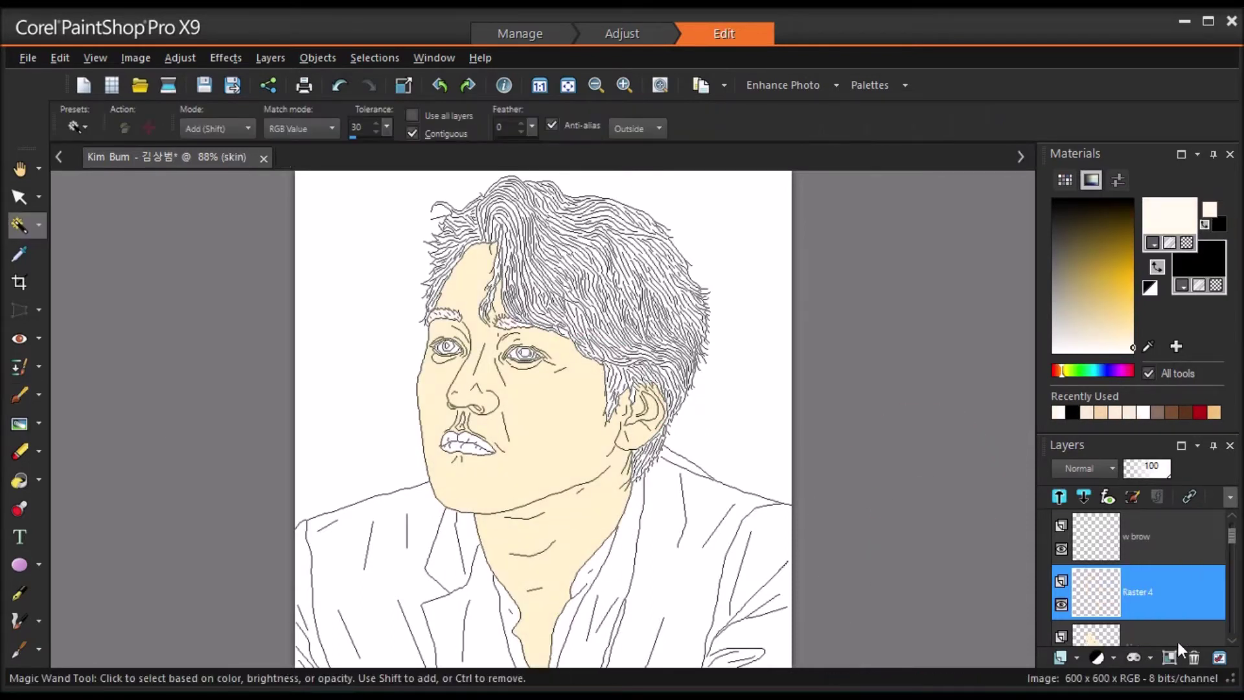
click(1160, 637)
click(577, 445)
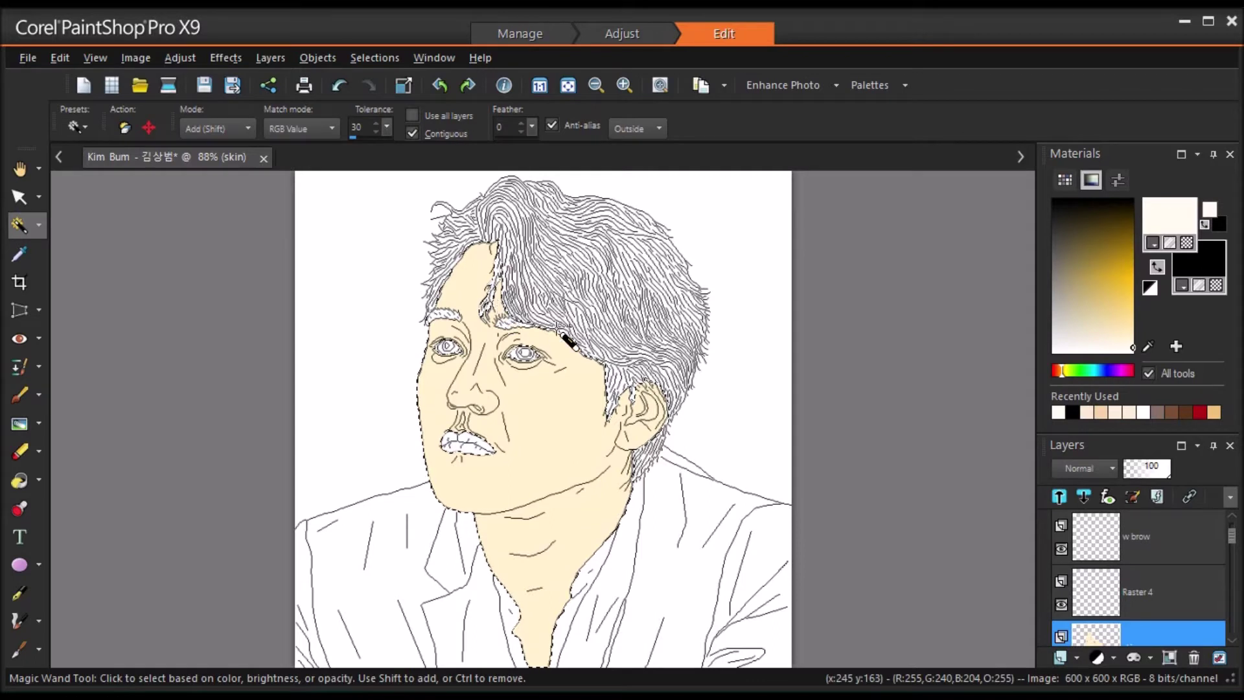
click(1141, 591)
Step: Set the foreground to peach orange (253, 205, 163) and paint size-10 shadows under the jaw and along the neck
click(19, 253)
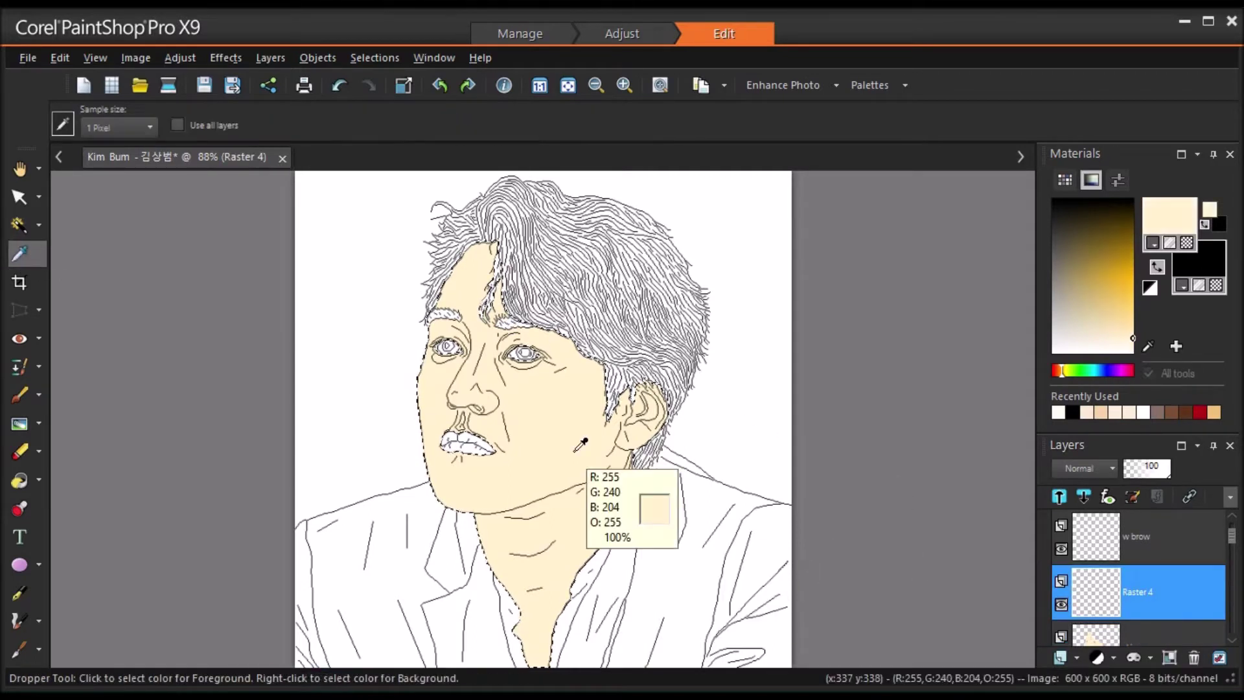
click(1059, 371)
click(1131, 325)
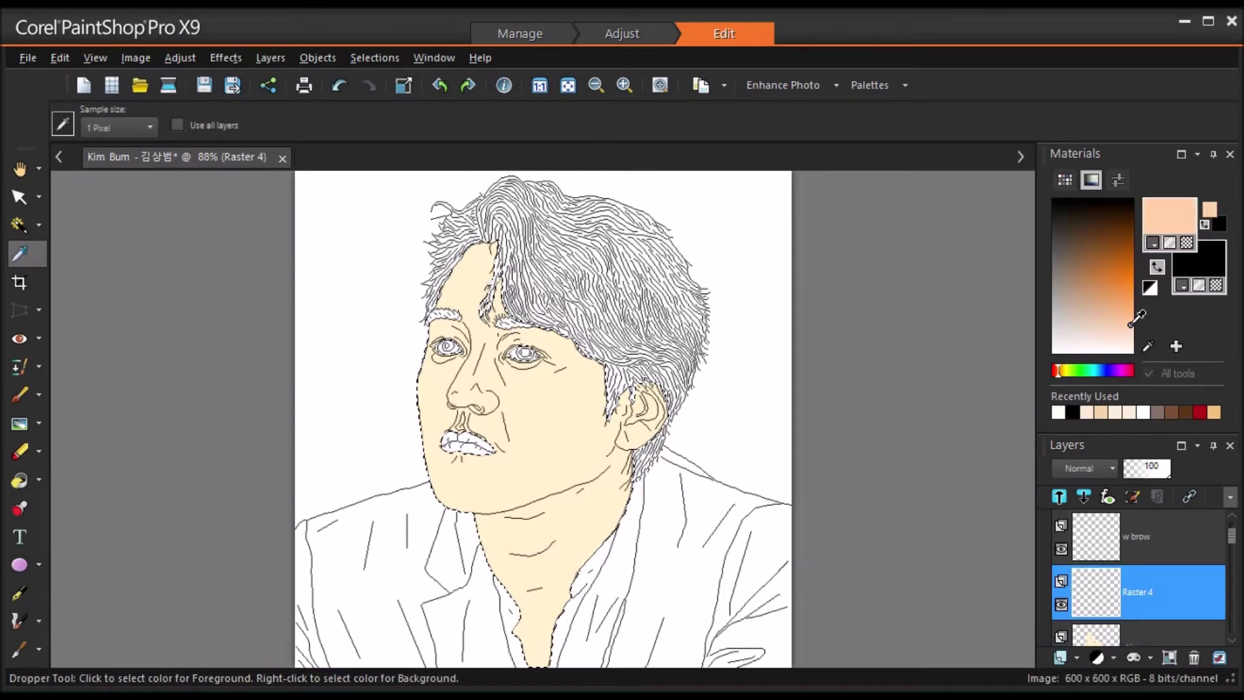
click(19, 394)
click(487, 516)
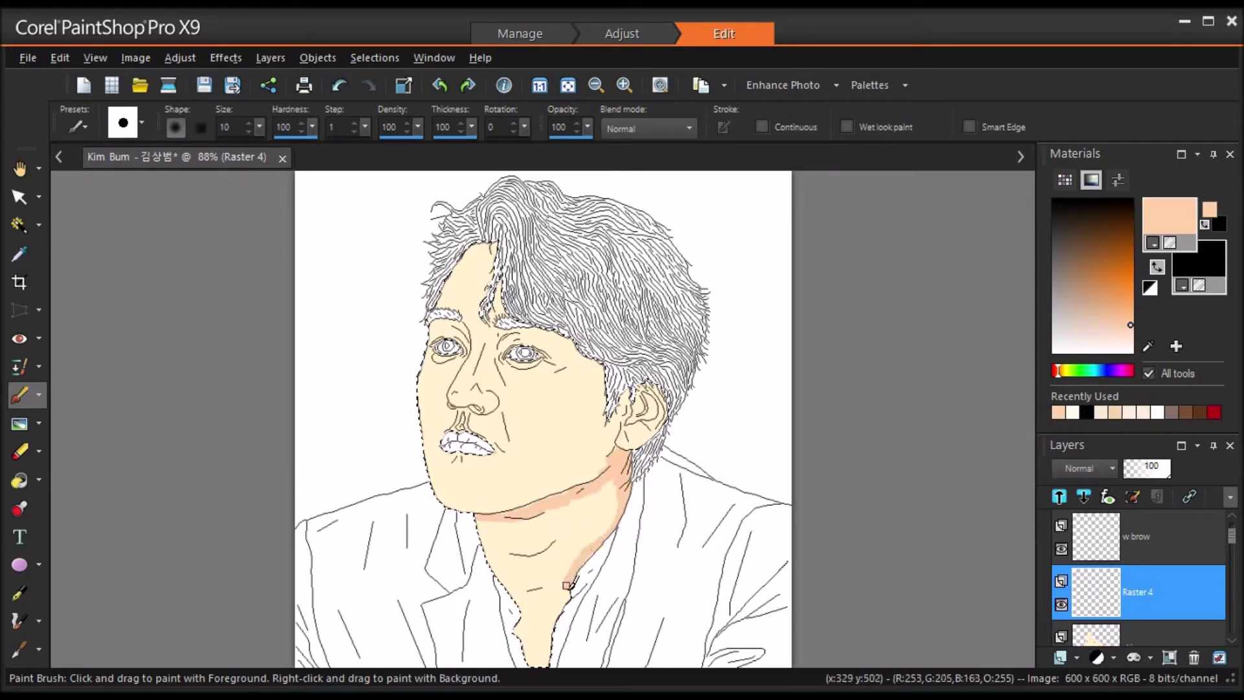
drag(505, 588, 480, 514)
drag(510, 555, 527, 558)
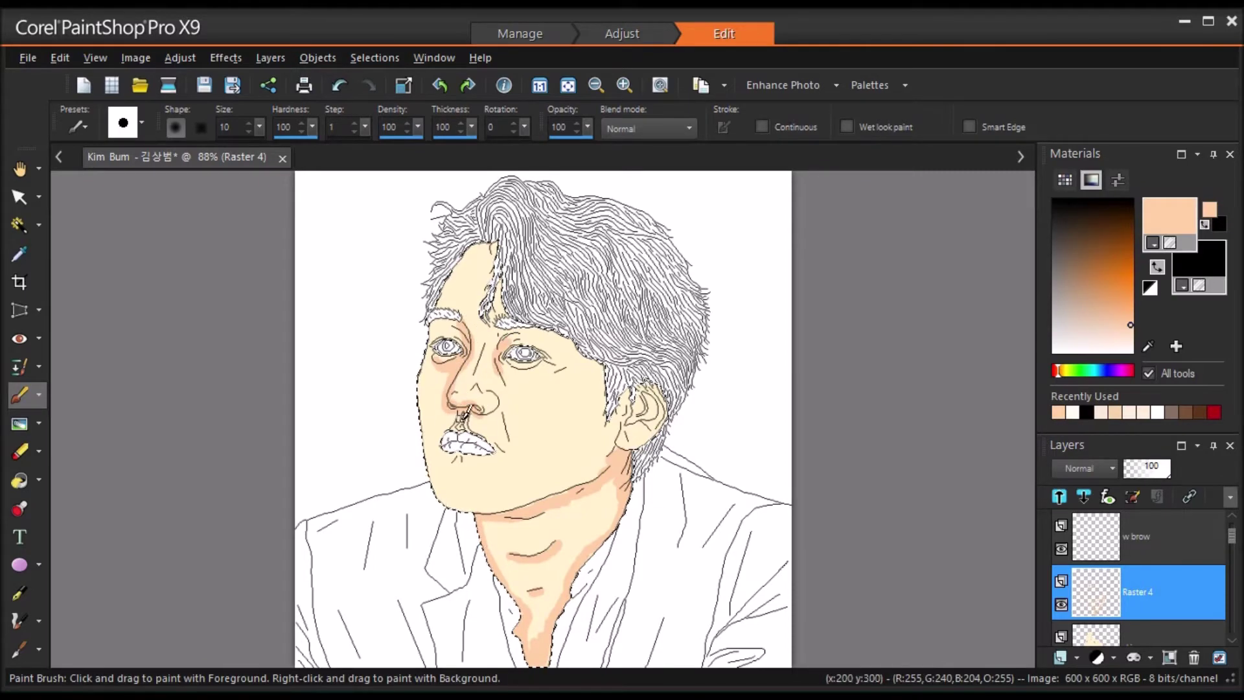
Step: Paint peach-orange shadows along the forehead hairline, inside the ear, below the lips, beside the nose and at the outer eye corner
drag(497, 298, 494, 248)
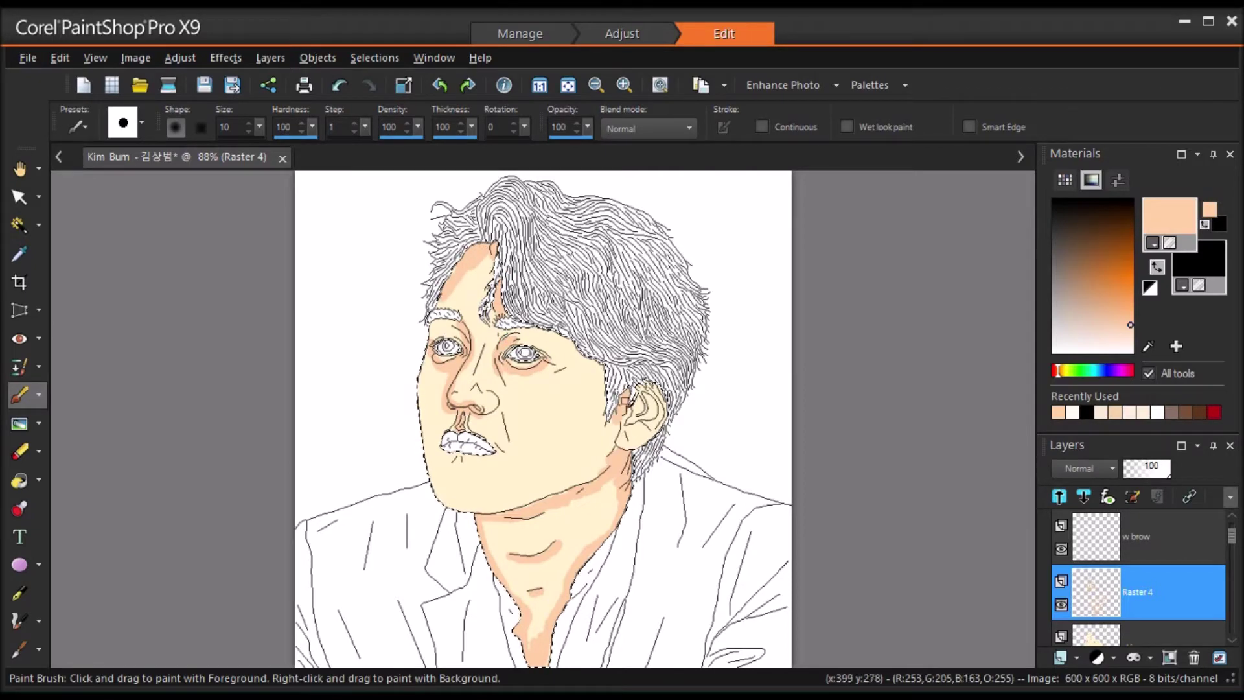
drag(635, 422, 649, 405)
drag(464, 468, 455, 461)
drag(498, 415, 478, 417)
click(570, 370)
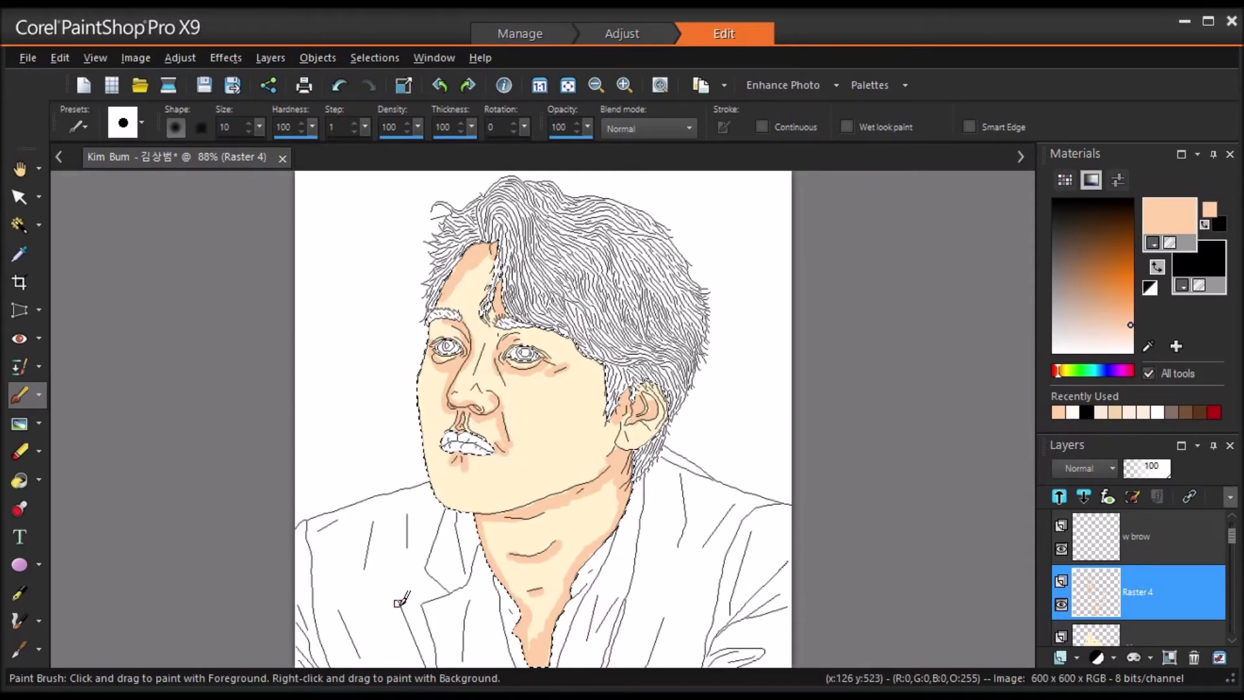
Step: Trim the shadow edges around the nose, eye, jaw, lower lip and mouth corner with the Eraser at size 6
click(19, 451)
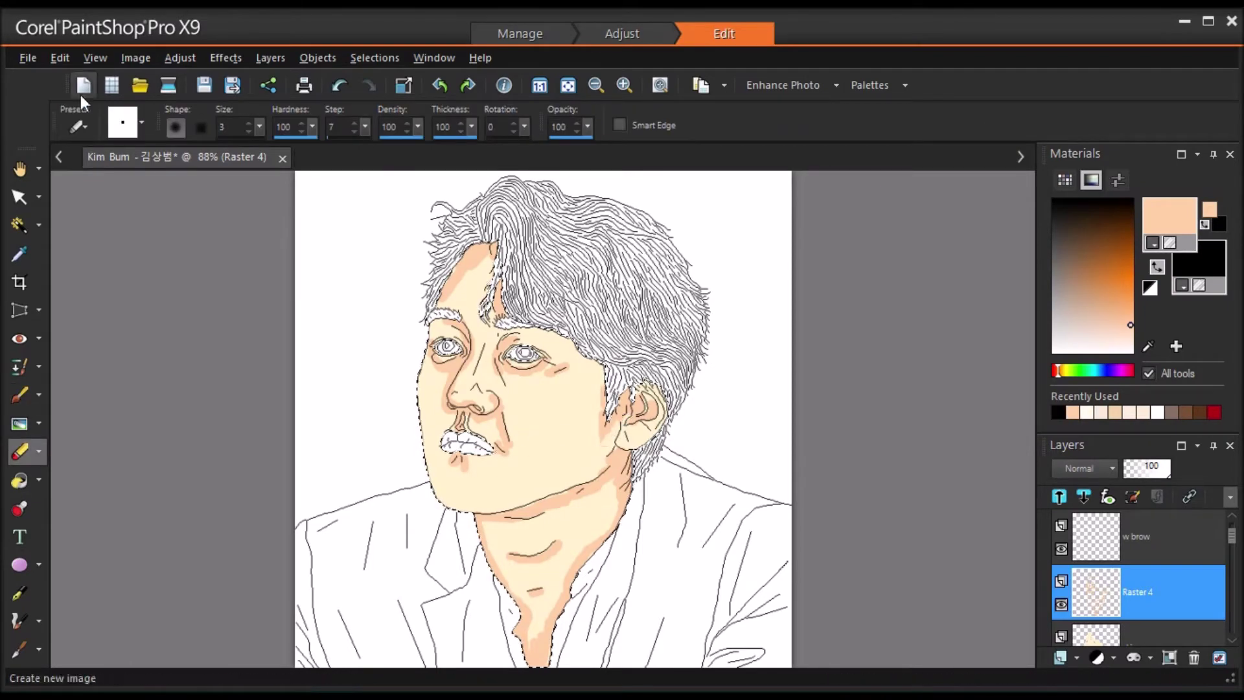
scroll(478, 391, up, 3)
click(248, 123)
click(249, 123)
click(248, 122)
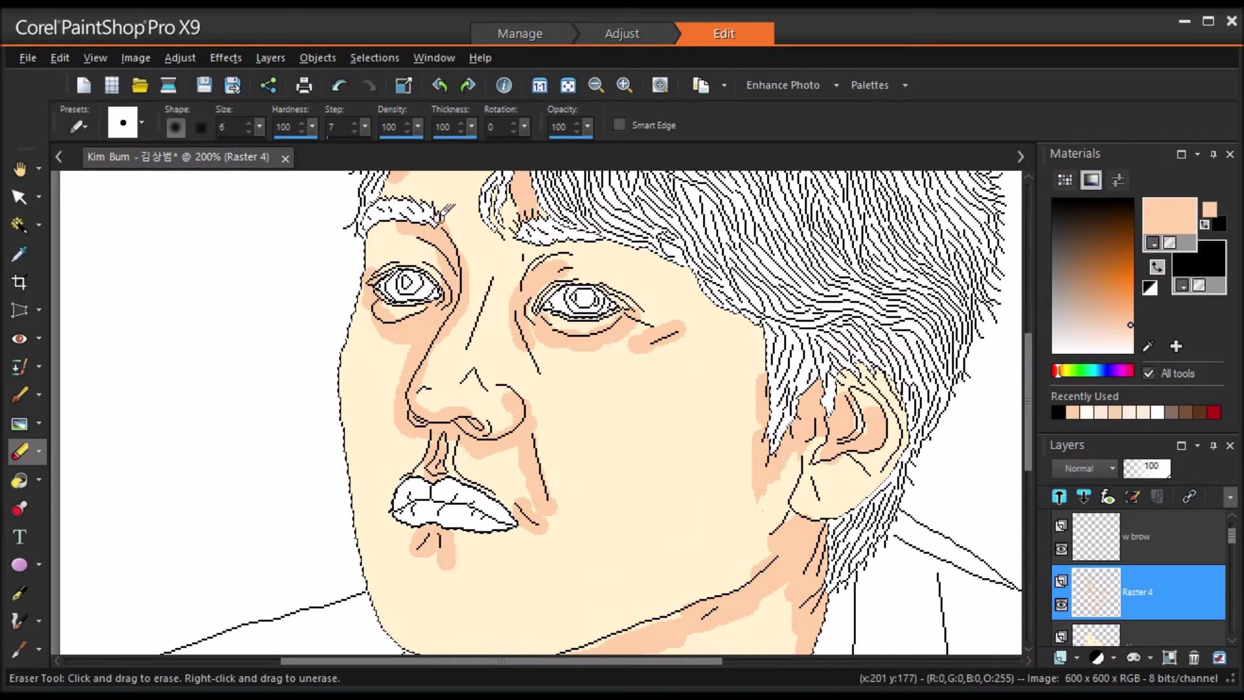
drag(474, 407, 517, 410)
drag(651, 349, 675, 344)
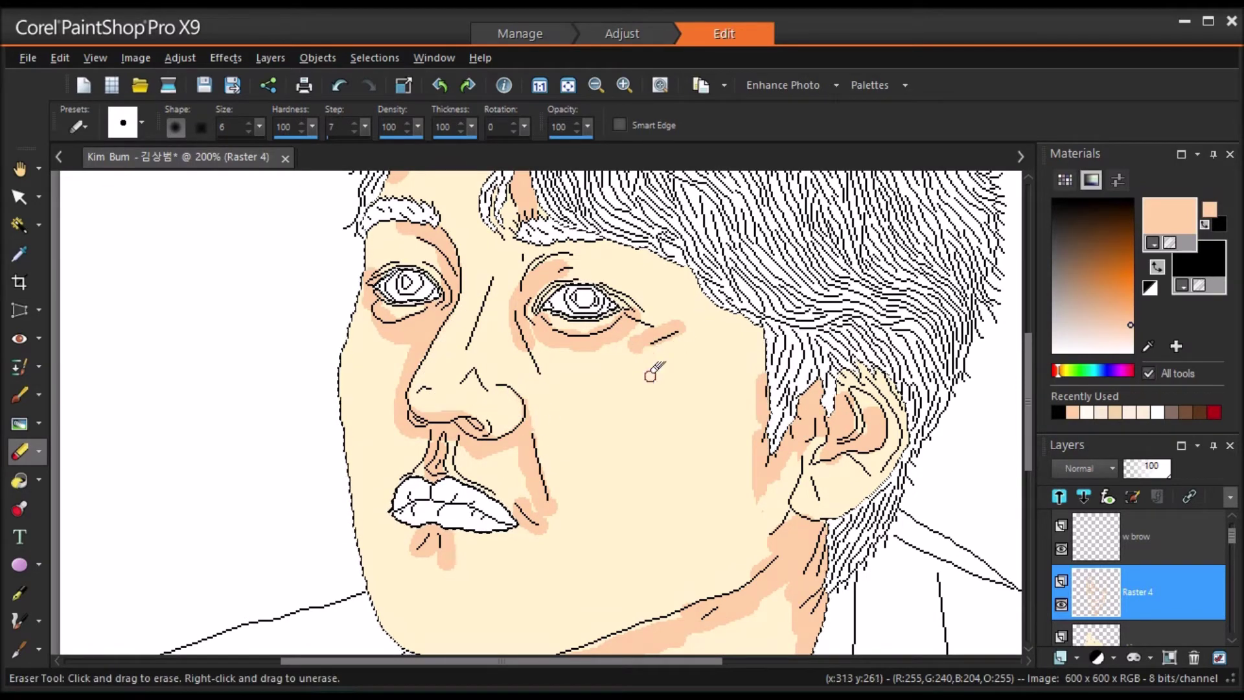
mouse_move(751, 490)
mouse_down()
mouse_move(848, 459)
mouse_move(761, 560)
mouse_move(721, 583)
mouse_up()
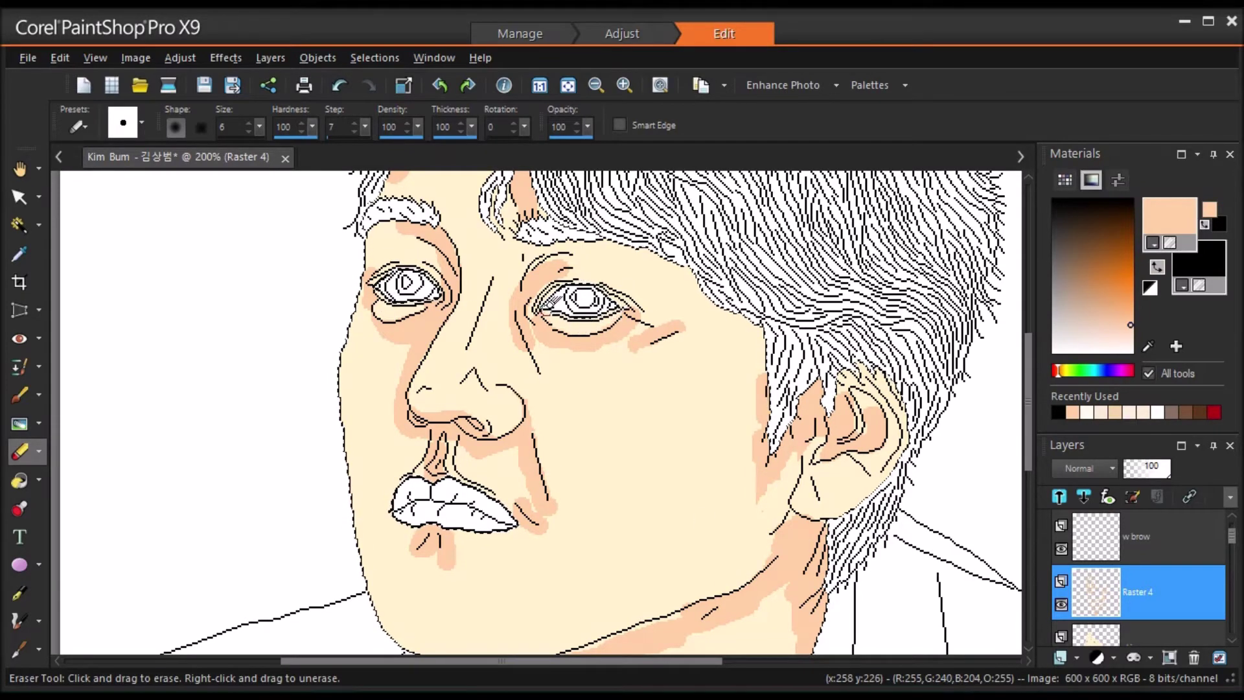
mouse_move(455, 535)
mouse_down()
mouse_move(451, 568)
mouse_move(414, 559)
mouse_up()
drag(526, 503, 550, 528)
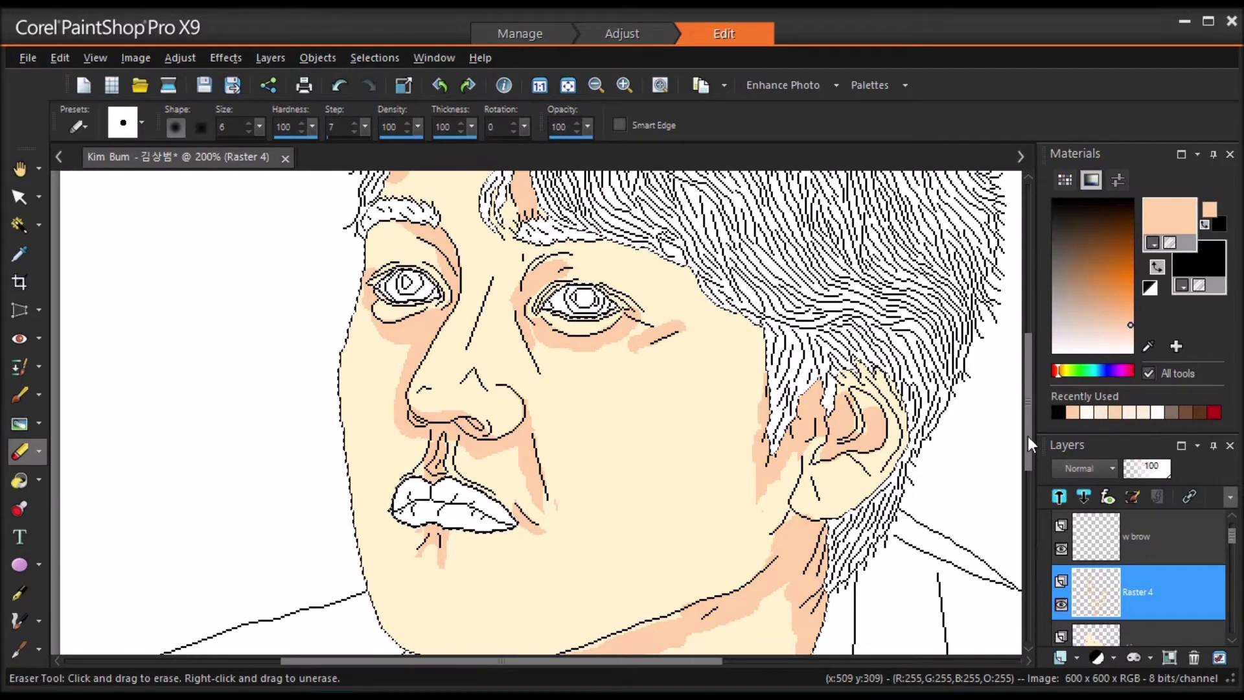
Step: Extend the peach-orange shadows across the upper forehead beside the hair strands and over the neck with the Paint Brush
scroll(648, 324, up, 3)
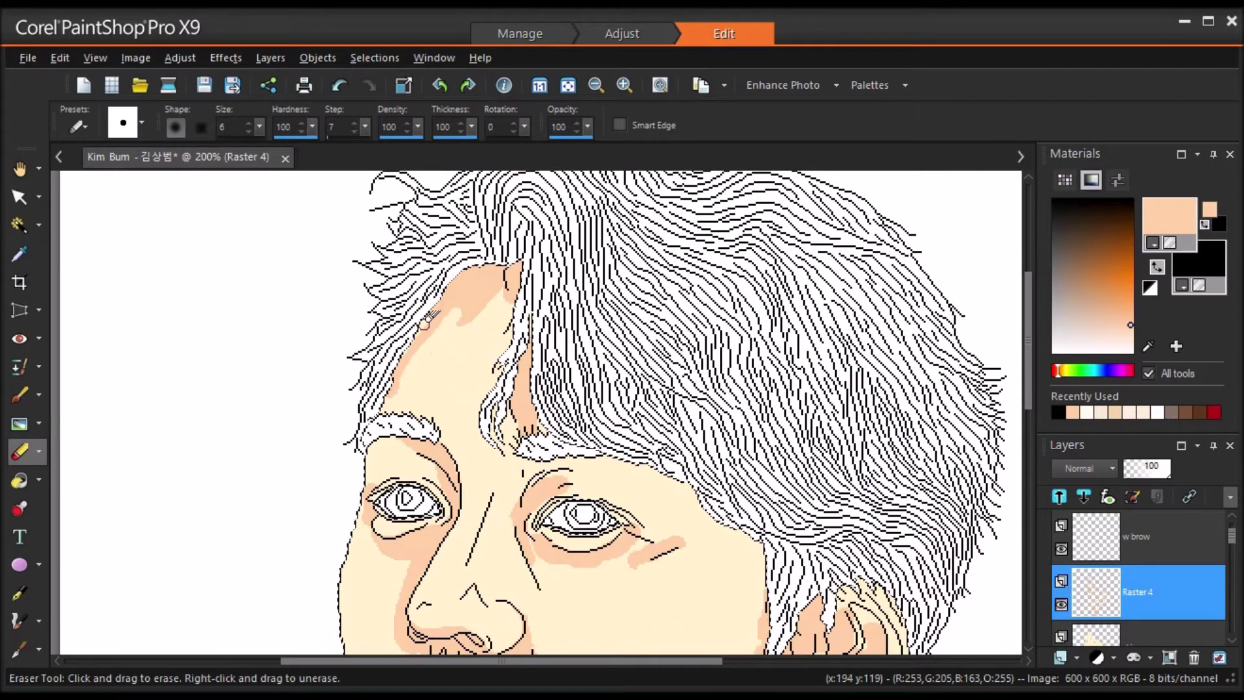
click(19, 394)
drag(432, 325, 498, 325)
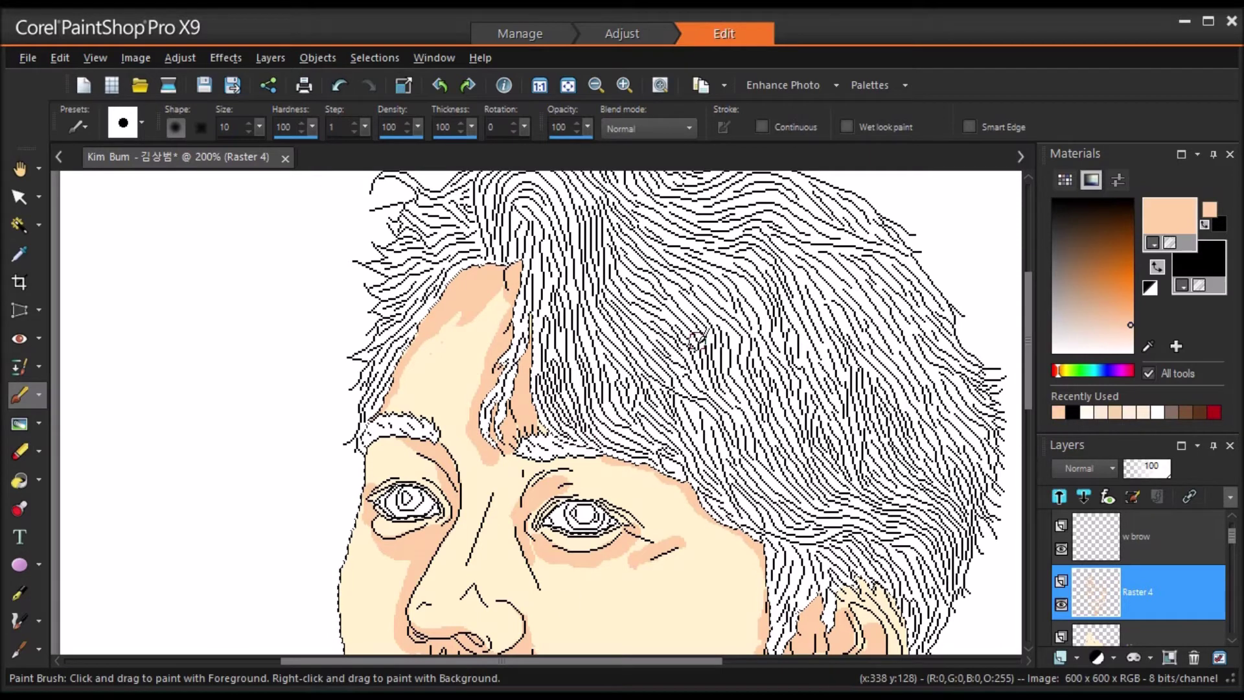
key(ctrl+w)
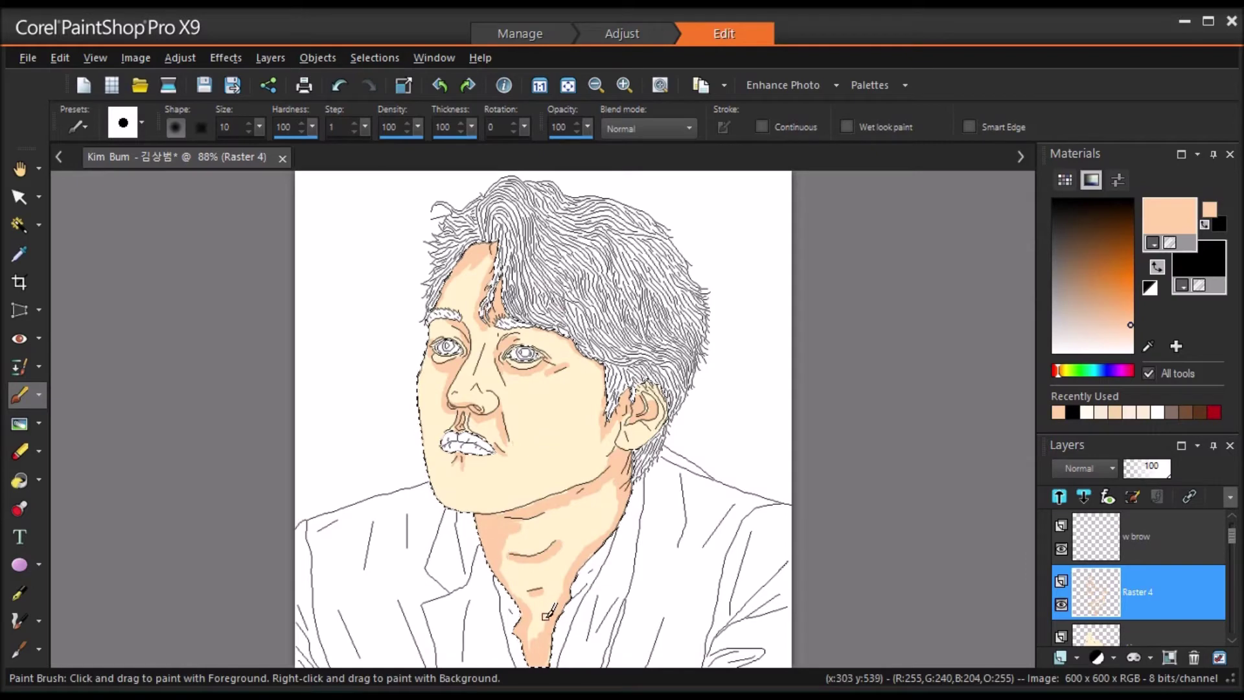
drag(550, 510, 489, 546)
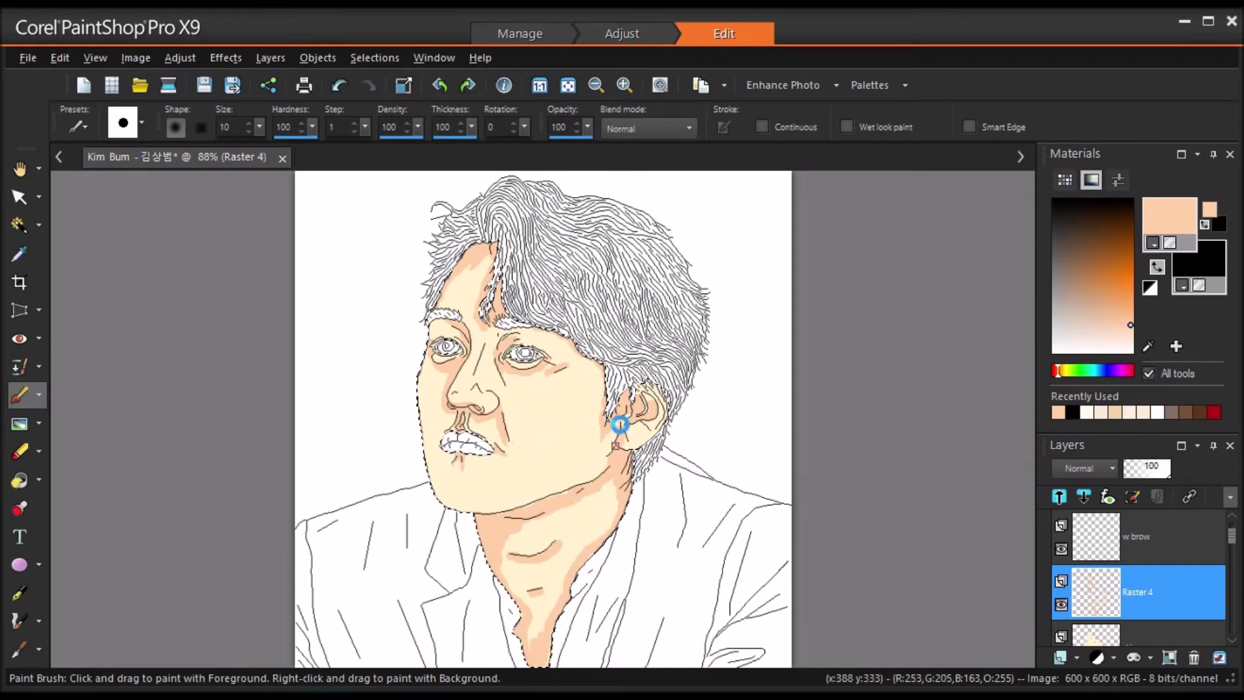
key(x)
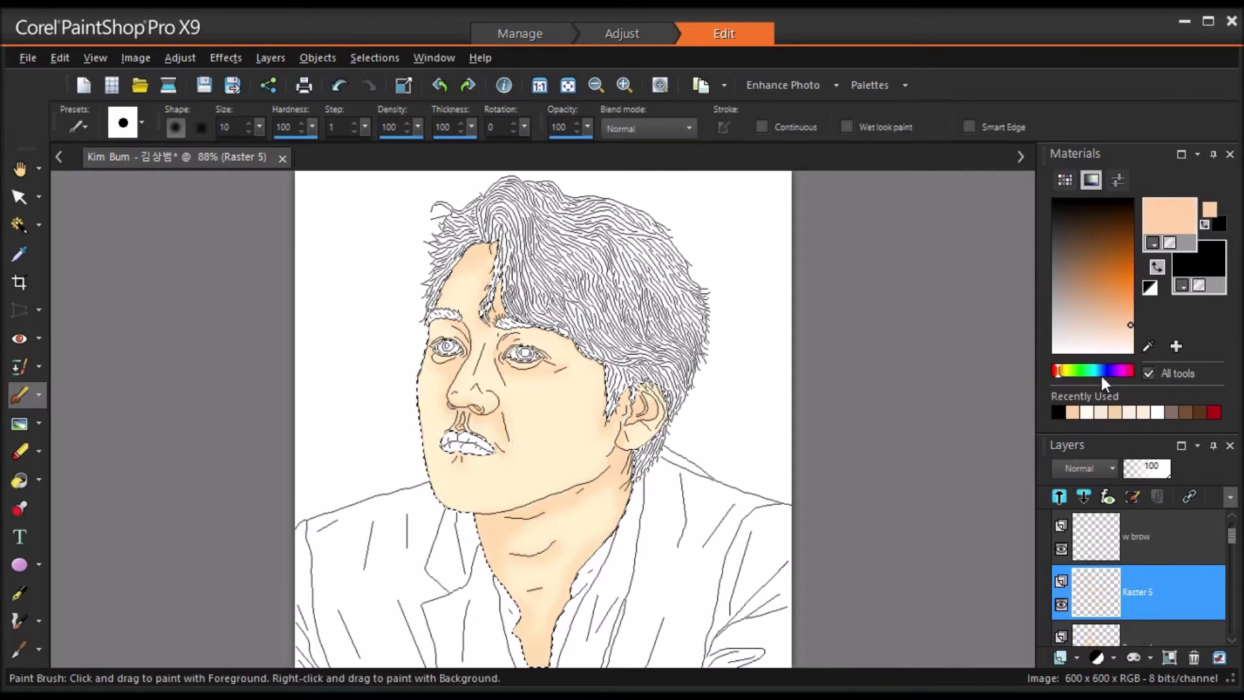
Step: Paint pale pink highlights on the nose bridge, cheeks, forehead and neck on the Raster 5 layer
click(1129, 412)
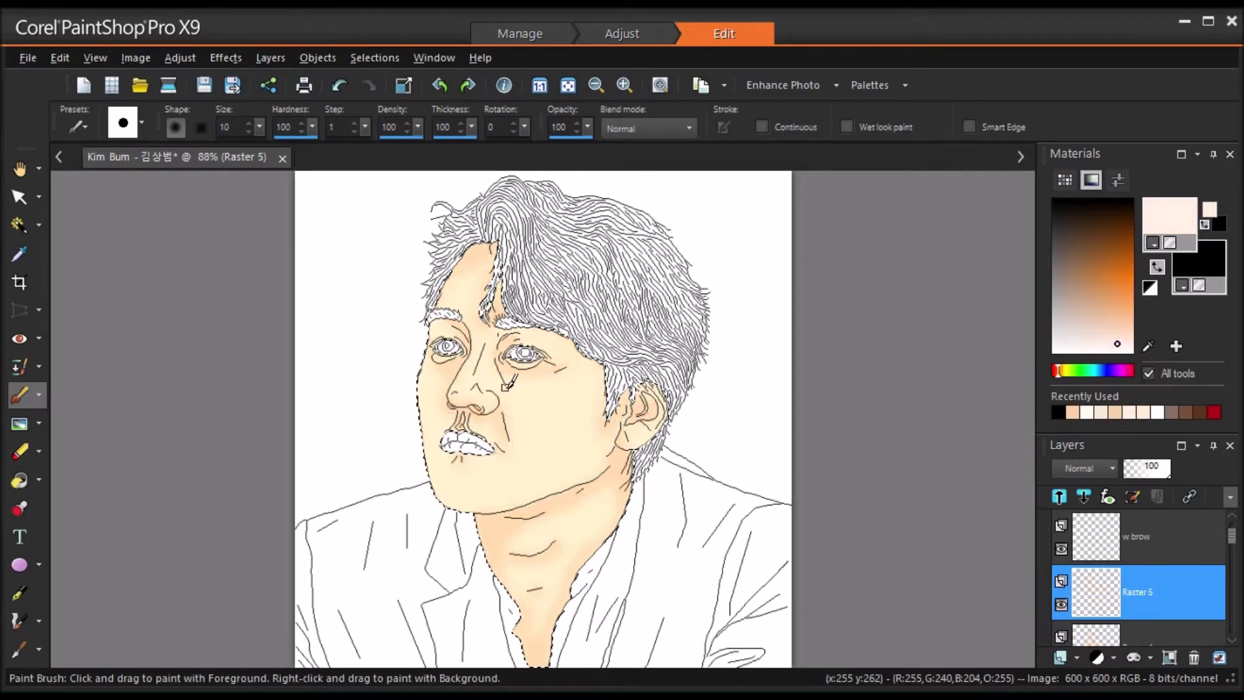
drag(471, 318, 480, 350)
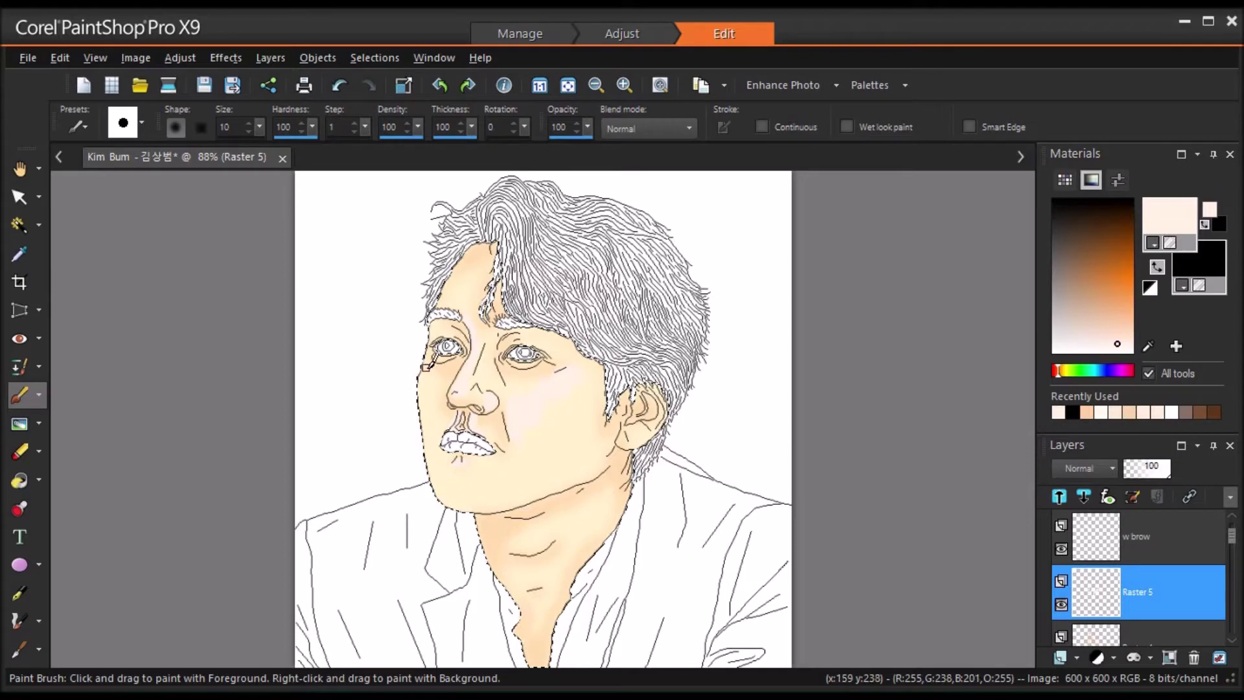
mouse_move(426, 391)
mouse_down()
mouse_move(429, 313)
mouse_move(422, 399)
mouse_up()
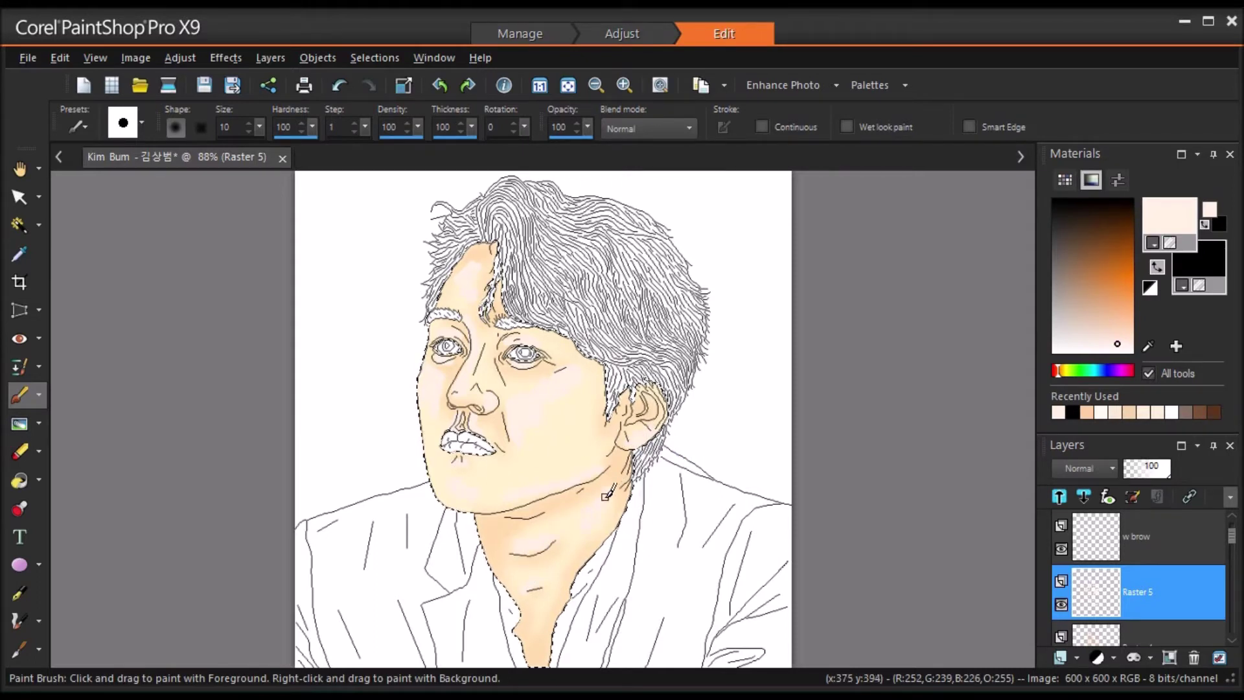
drag(607, 496, 627, 487)
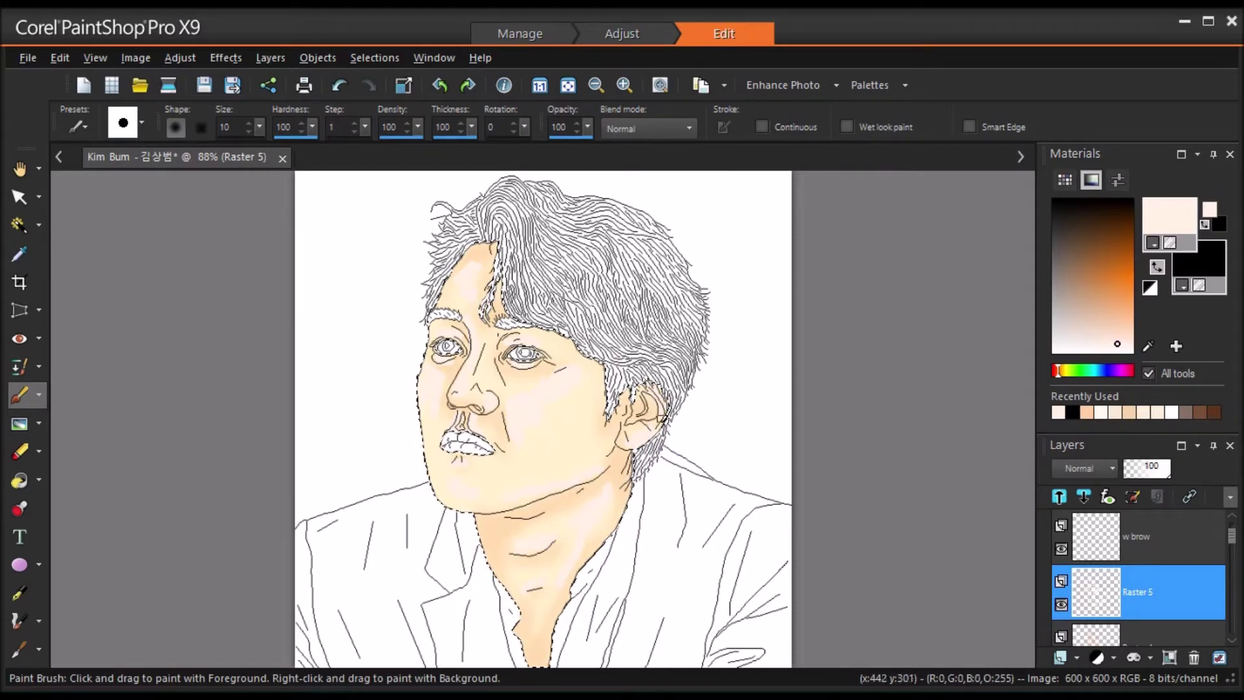
Step: Apply an Average blur with a filter aperture of 23 to the pink highlights, and adjust their layer's blend mode and opacity
click(180, 58)
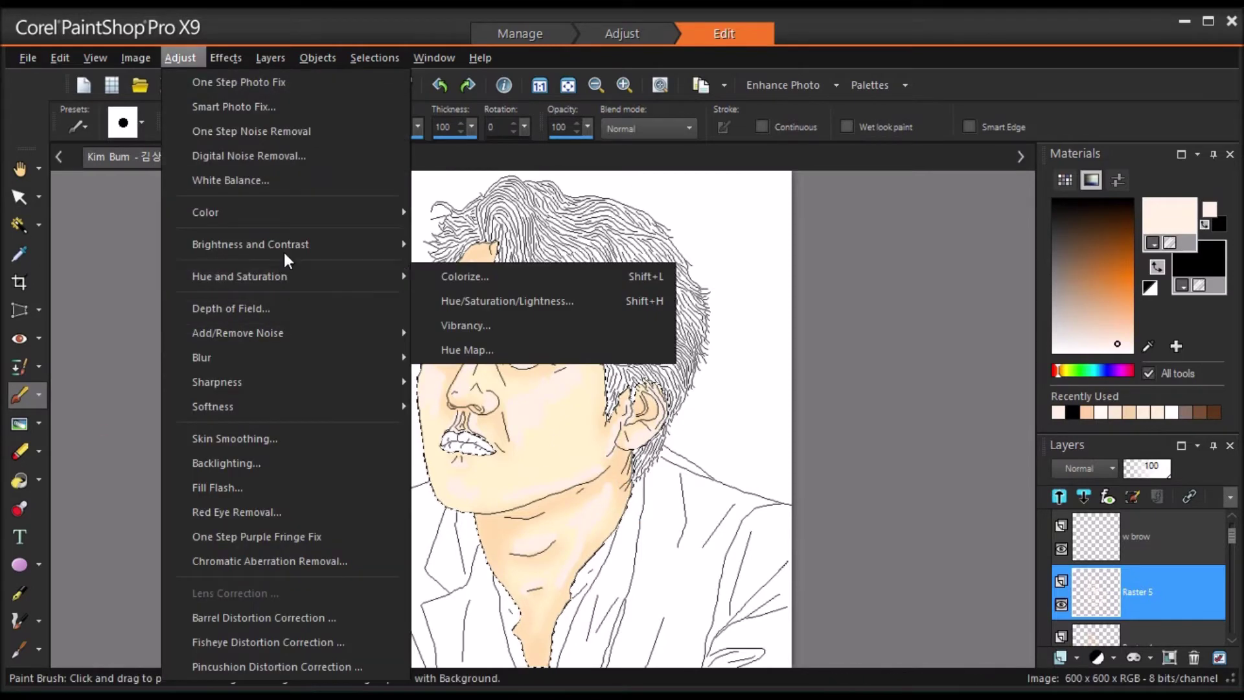
mouse_move(285, 357)
click(447, 357)
drag(1094, 393, 1101, 399)
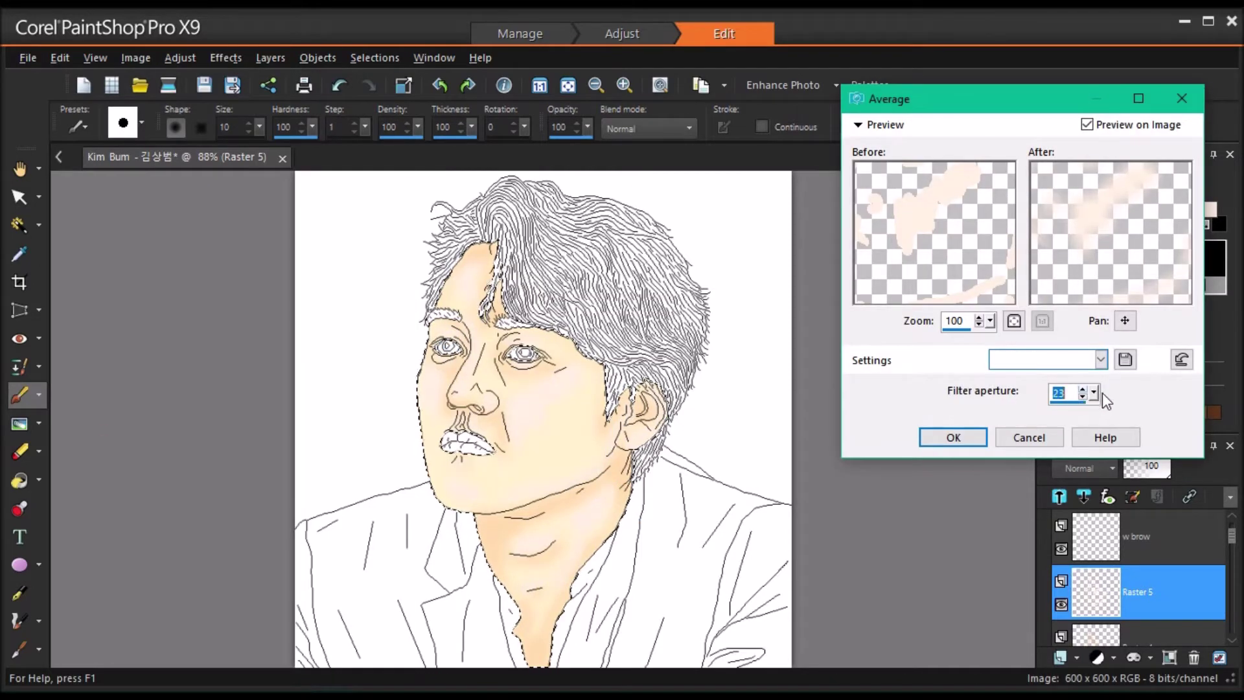
key(Return)
click(1082, 468)
click(1119, 539)
click(1150, 466)
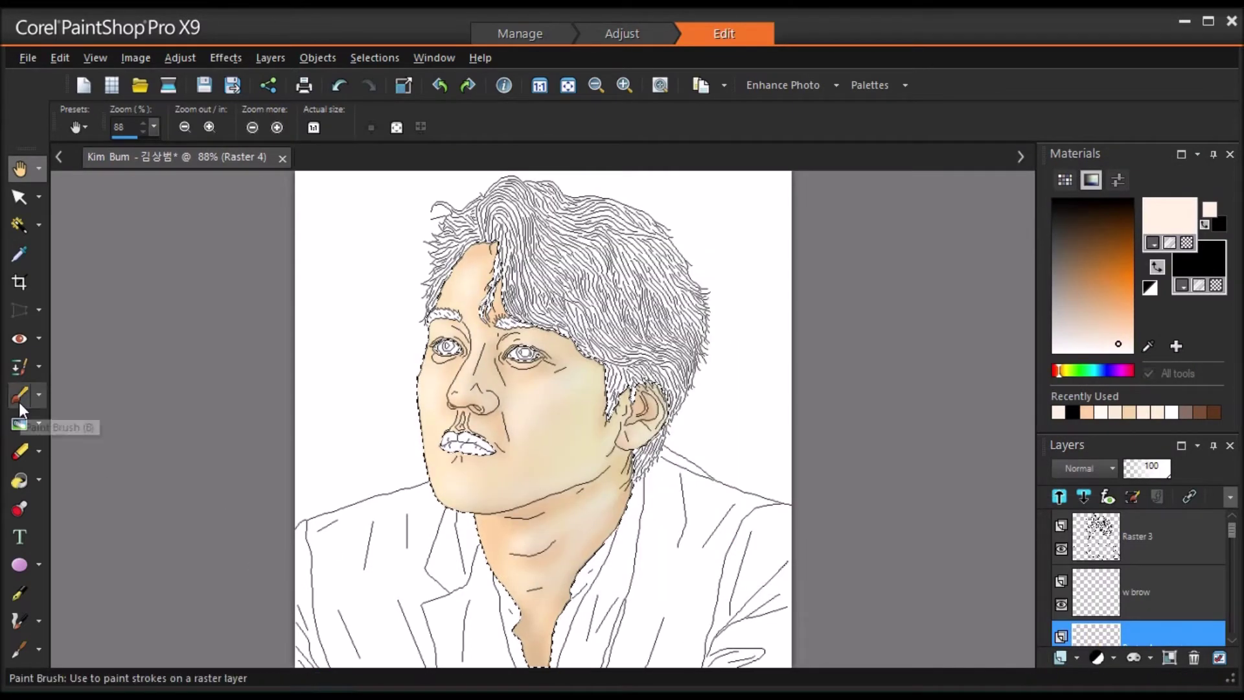
Step: Paint white highlights on both cheeks, the chin and the forehead with the Paint Brush at size 29
click(19, 394)
click(1053, 354)
drag(260, 128, 280, 140)
drag(523, 436, 541, 395)
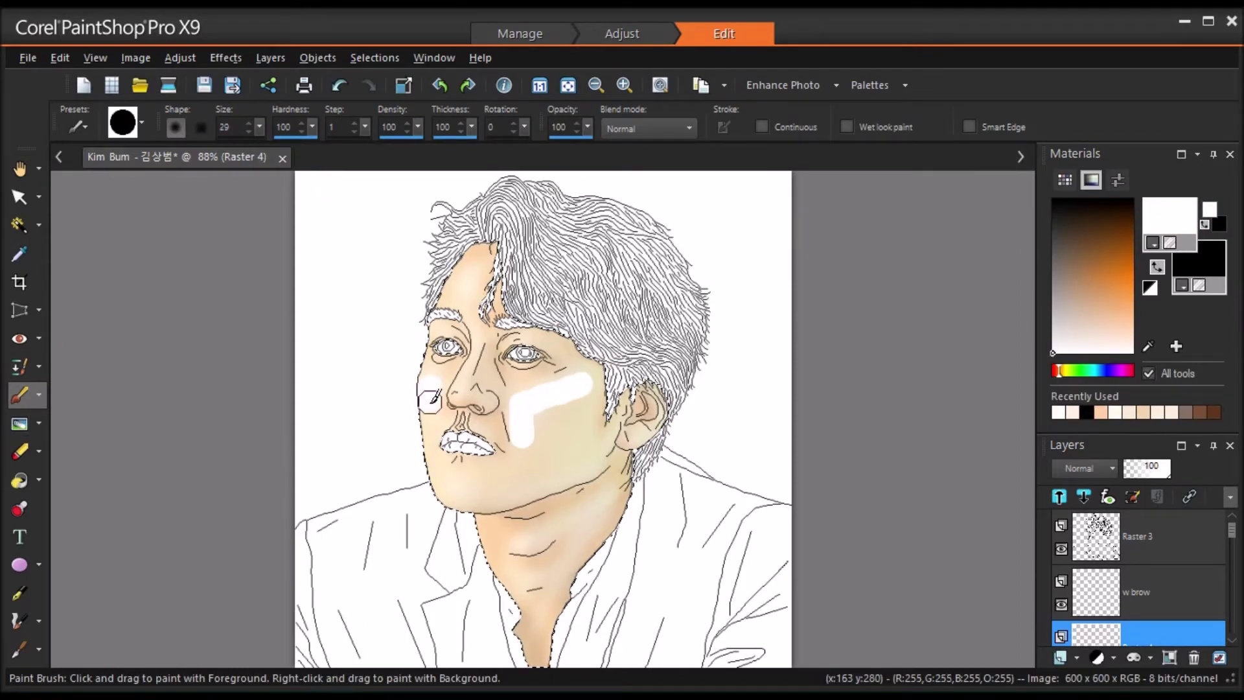
drag(462, 484, 475, 491)
drag(471, 279, 465, 293)
Step: Reduce the brush to size 10 and paint white highlights on the nose, ear and neck
drag(260, 127, 265, 139)
drag(472, 320, 462, 375)
click(340, 86)
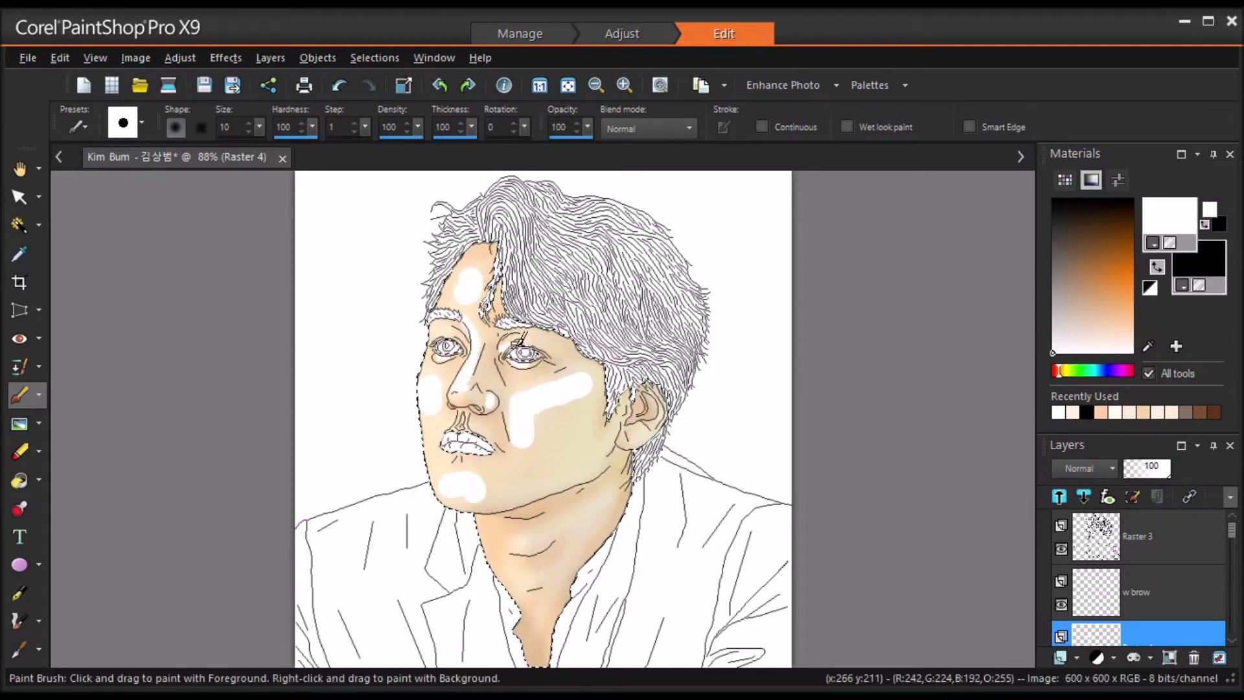
drag(659, 396, 663, 414)
drag(519, 545, 543, 538)
drag(609, 497, 590, 532)
click(534, 585)
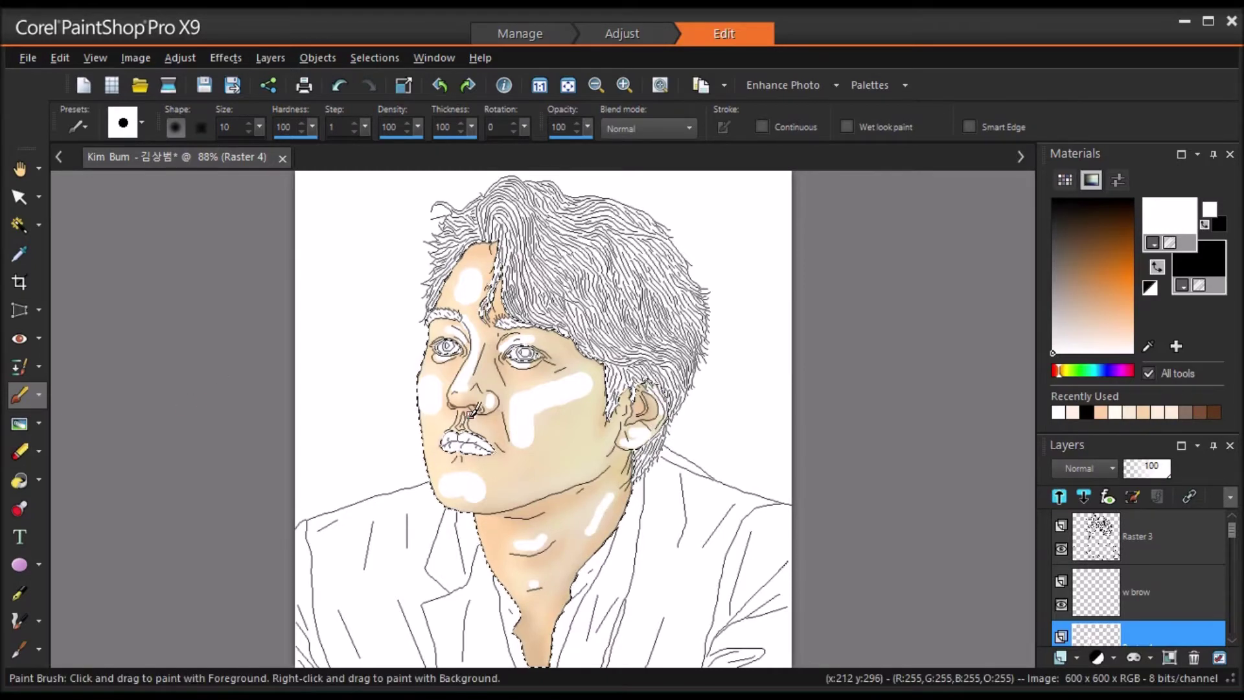
Step: Soften the white highlights with an Average blur and set their layer's blend mode to Overlay
click(180, 58)
mouse_move(201, 357)
click(454, 358)
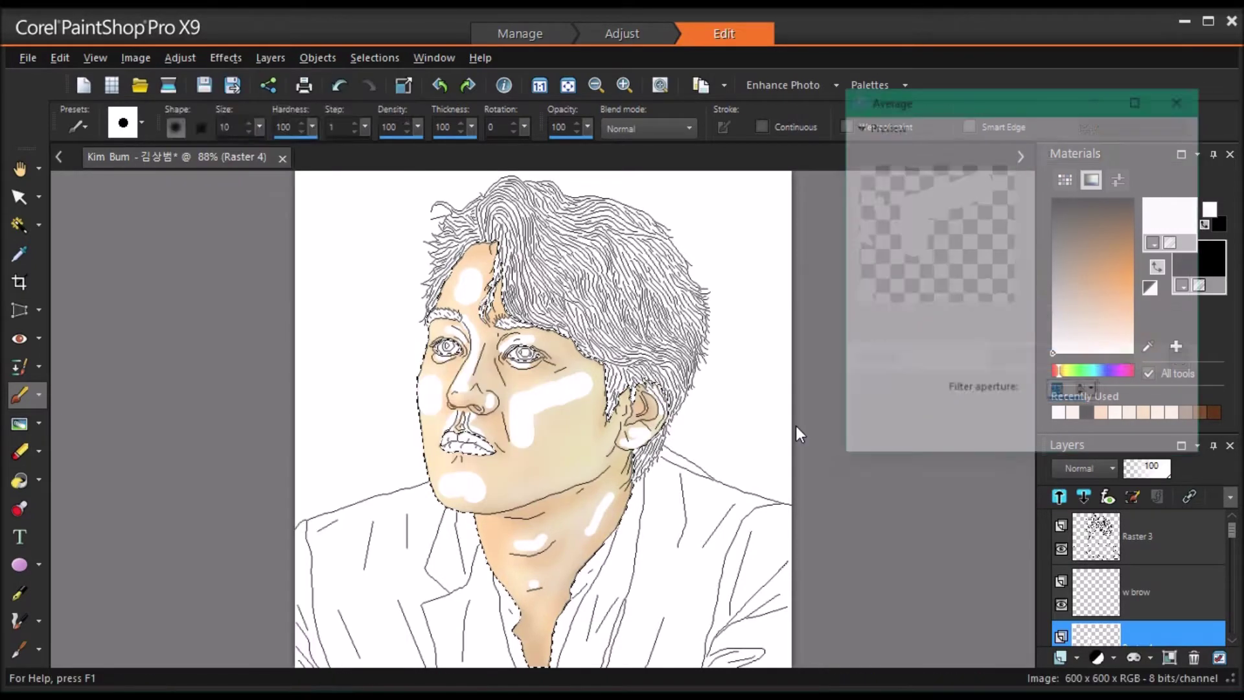
drag(1095, 394, 1039, 403)
click(953, 437)
click(1109, 468)
click(1116, 555)
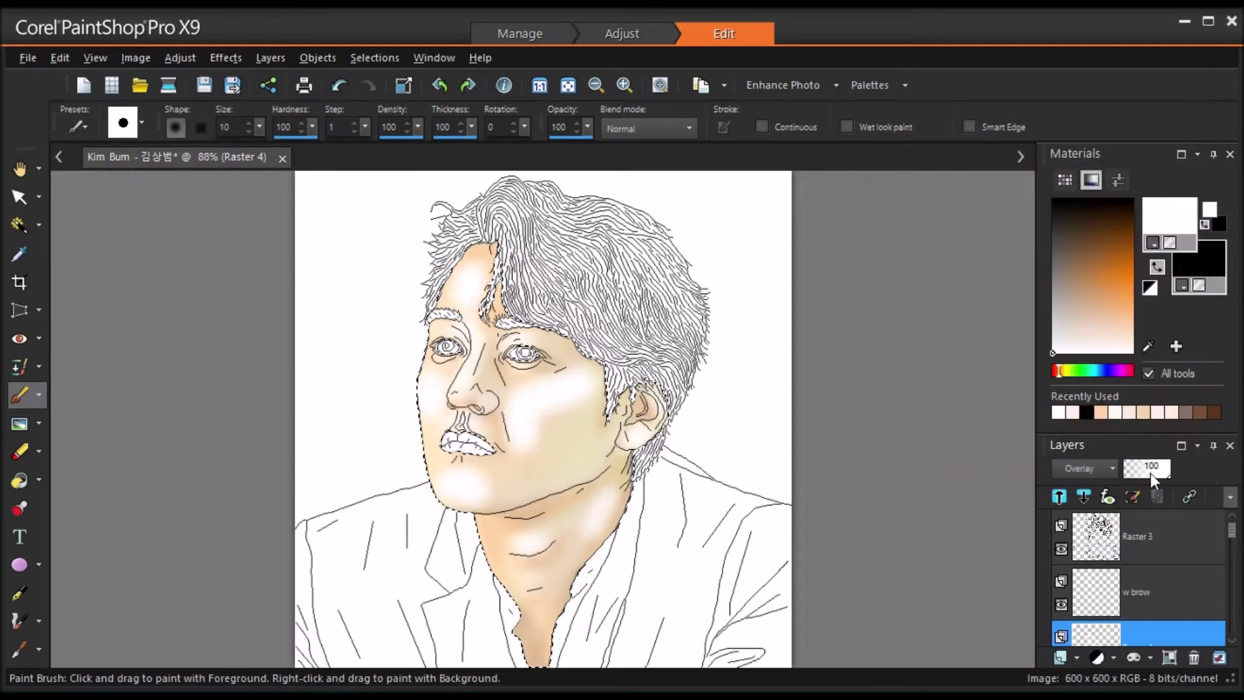
Step: Lower the opacity of the white highlight layer and adjust its blend mode
drag(1150, 471, 1132, 469)
click(1109, 468)
click(1131, 466)
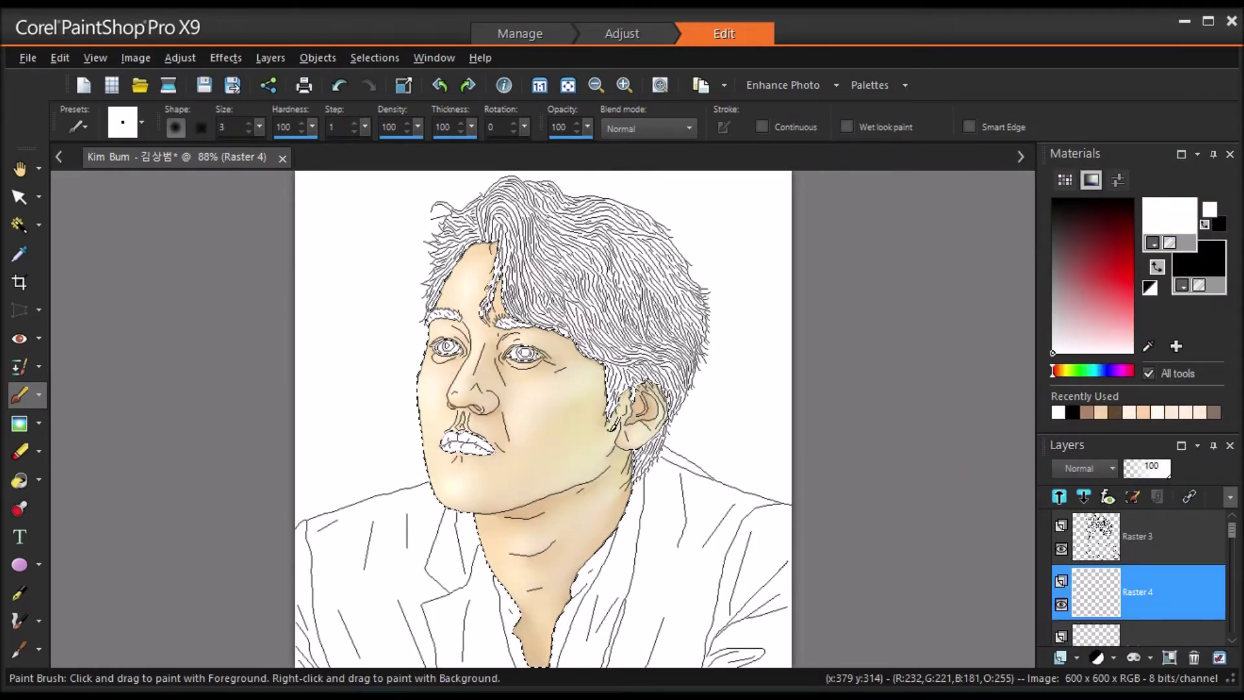
Step: Add a raster layer and paint light pink into the inner and outer corners of both eyes at brush size 19
scroll(515, 273, up, 4)
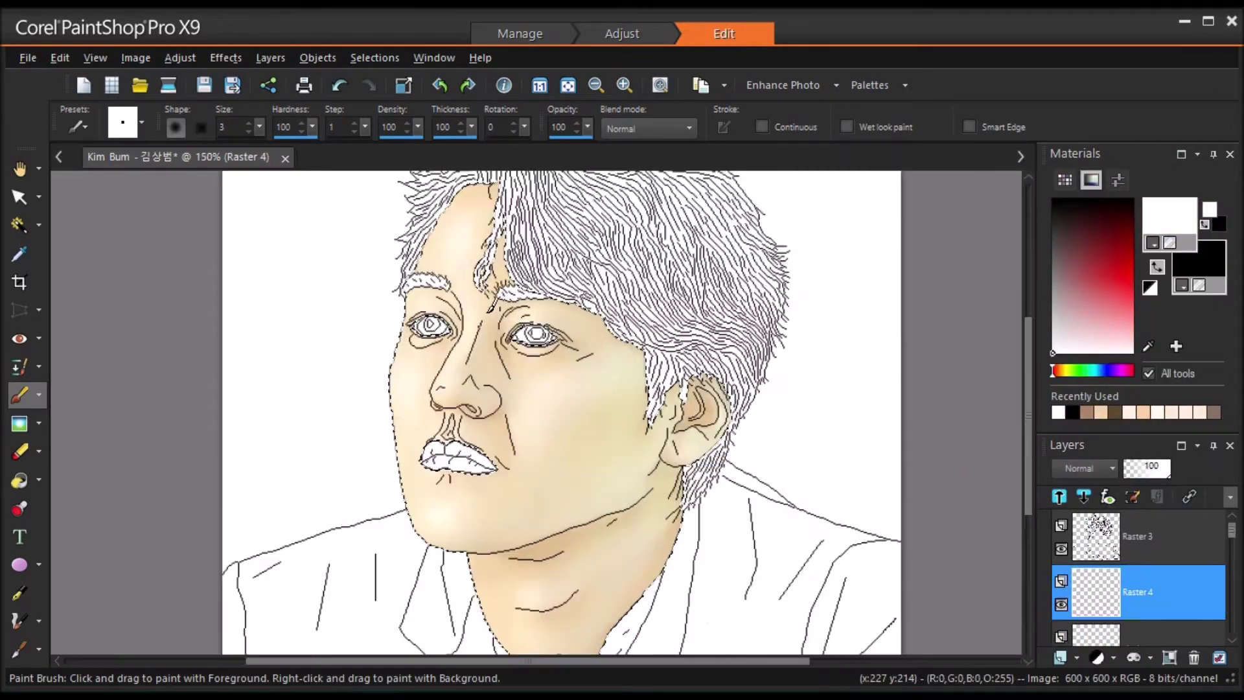
scroll(515, 269, up, 1)
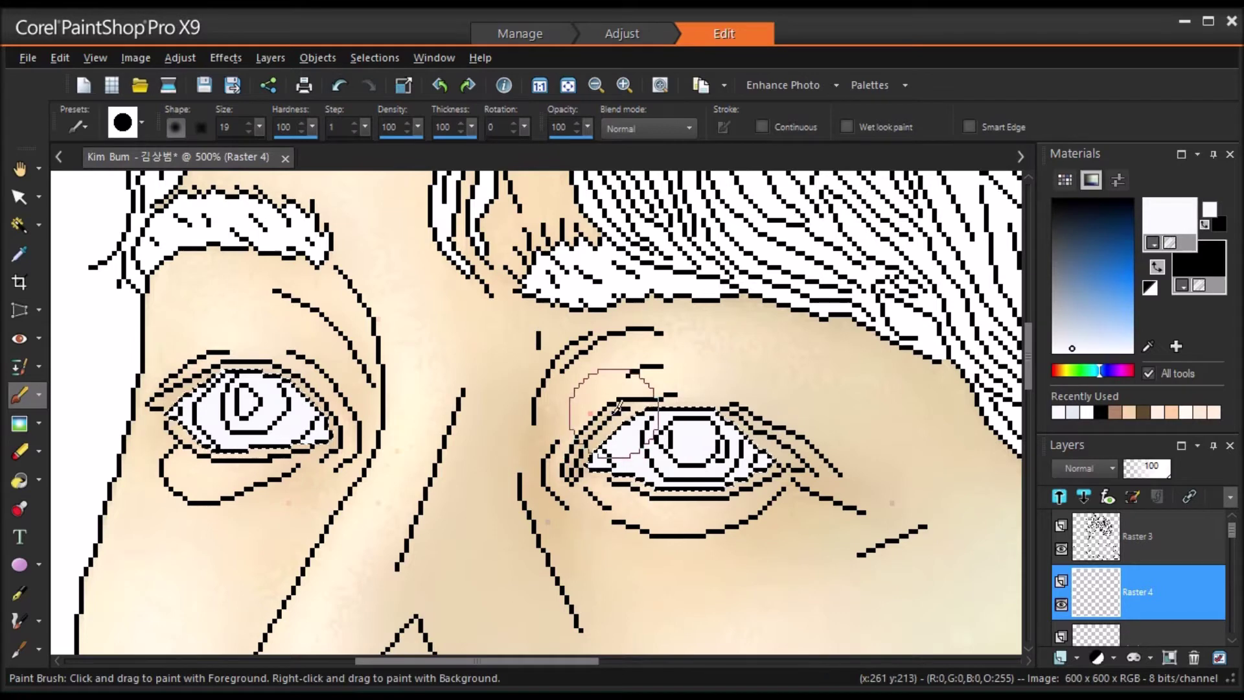
click(1062, 657)
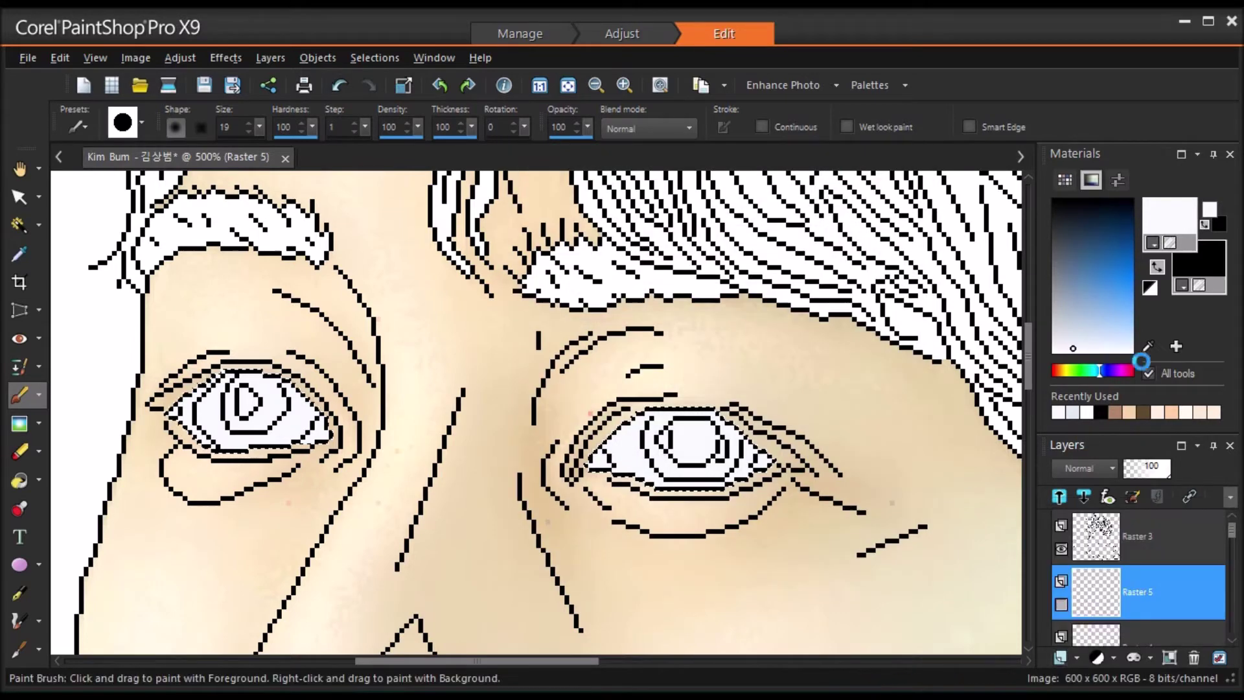
click(1125, 371)
click(1122, 345)
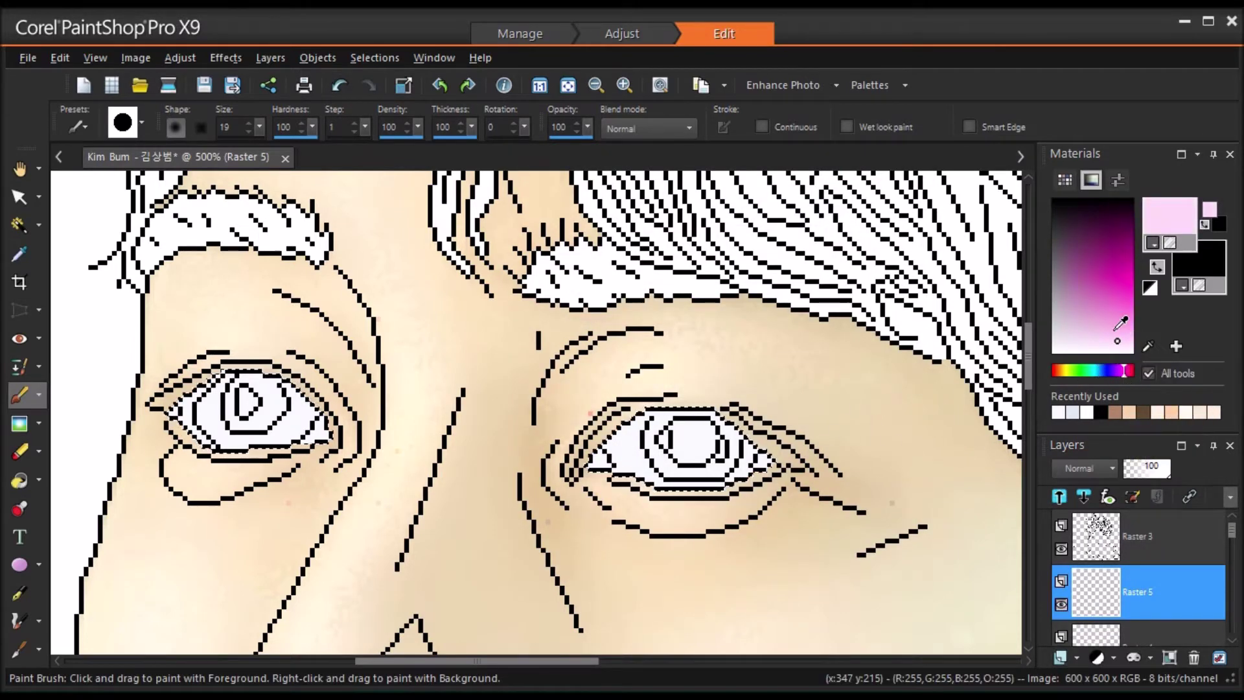
click(1114, 330)
drag(314, 429, 336, 465)
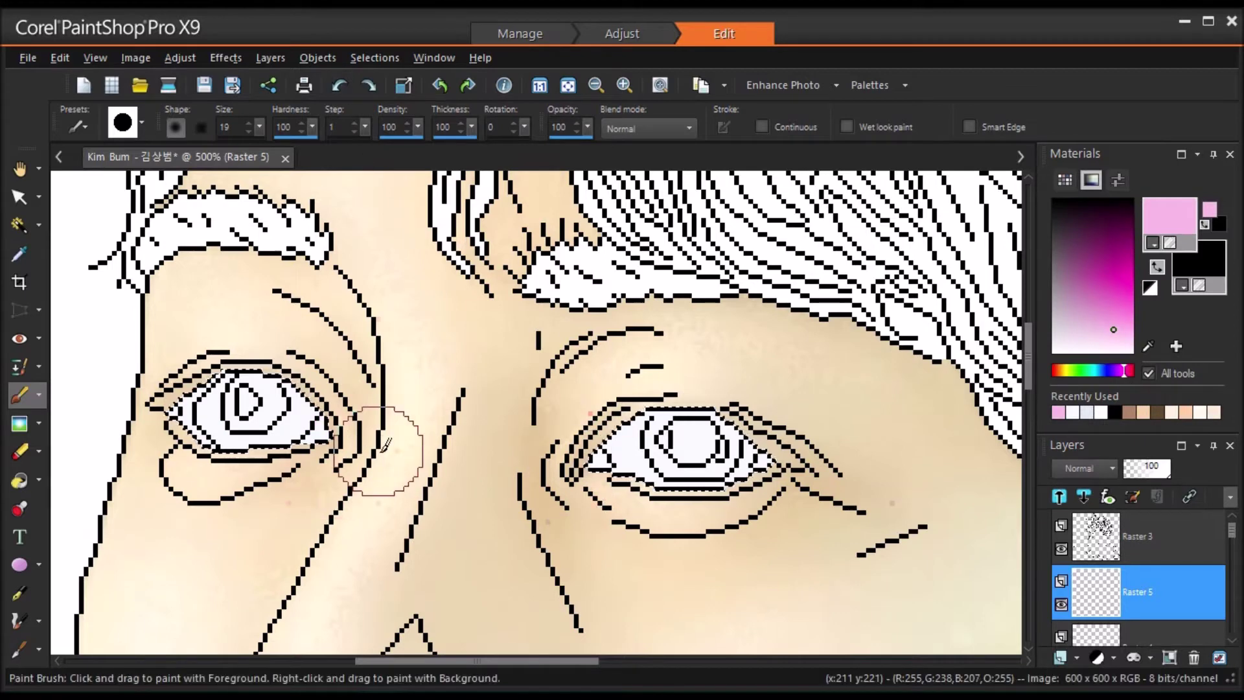
click(600, 461)
click(759, 461)
click(174, 410)
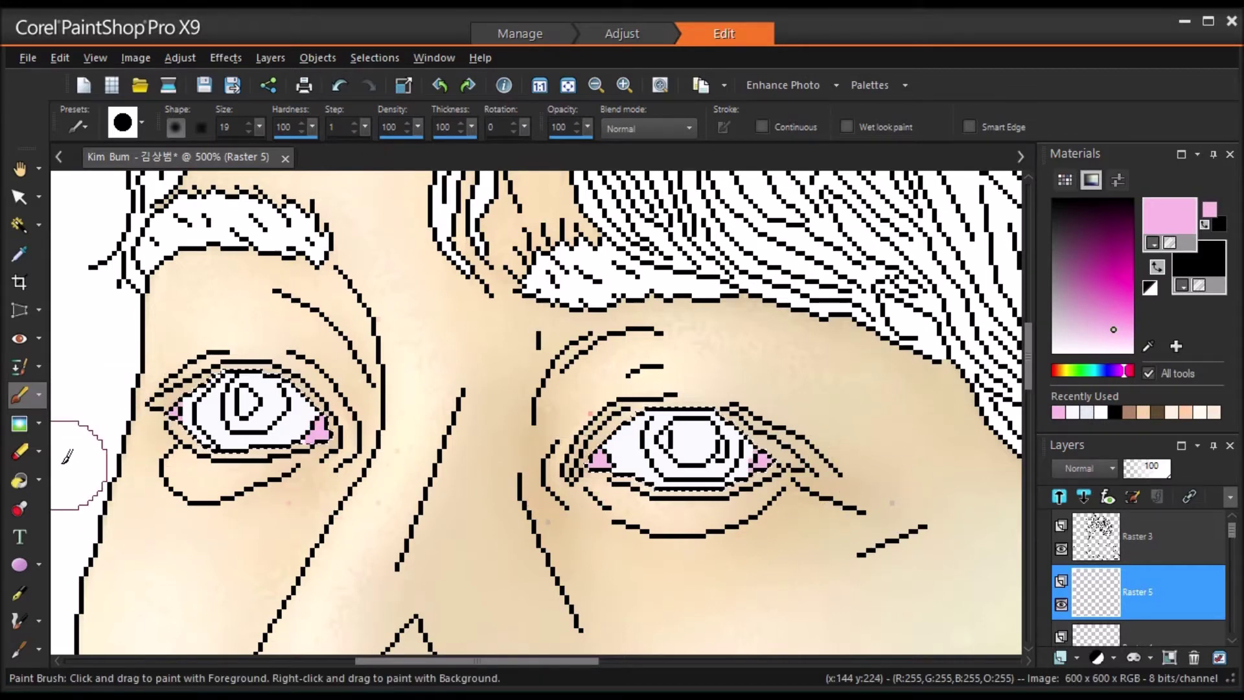
Step: On a new raster layer, paint salmon-pink accents over the eye corners and blend them with the Soften Brush
click(19, 422)
click(1063, 656)
click(1030, 508)
key(Return)
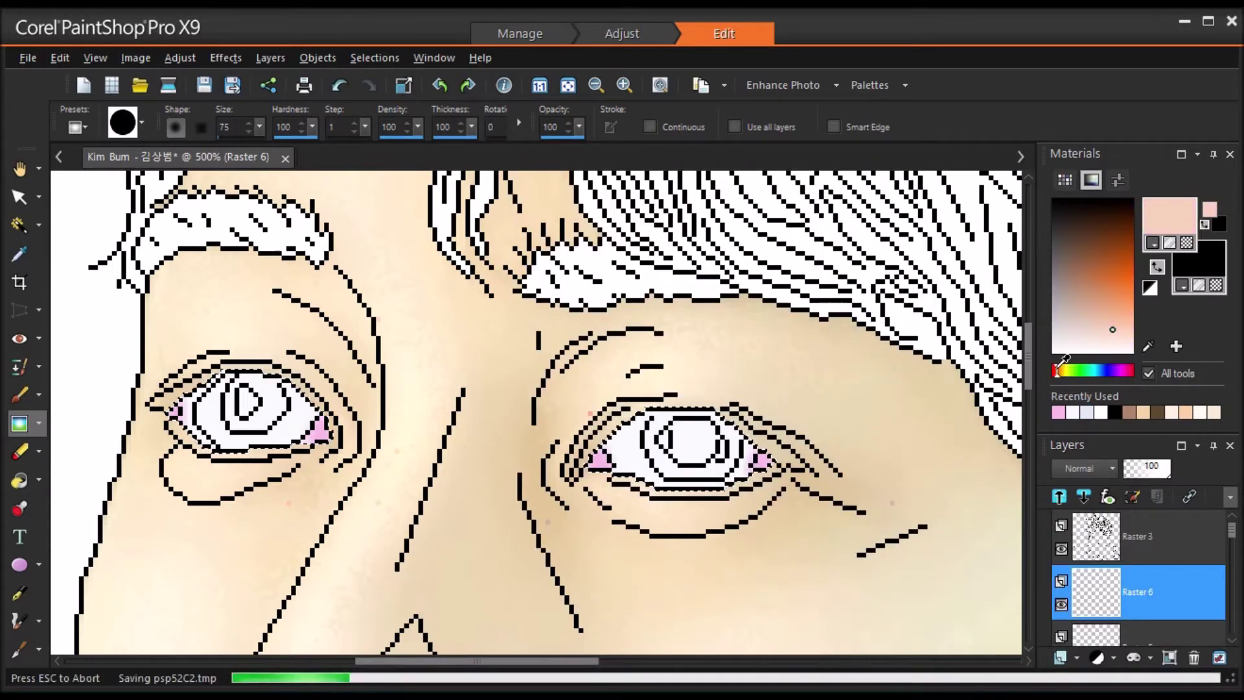
click(22, 397)
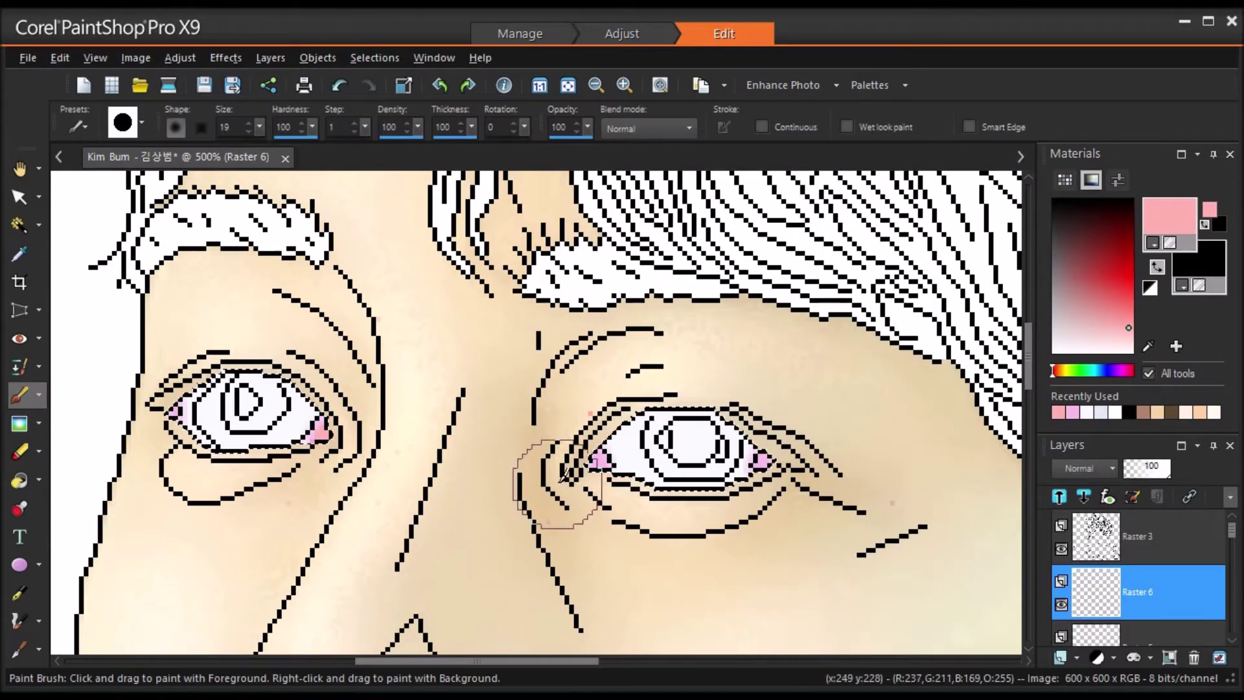
click(20, 423)
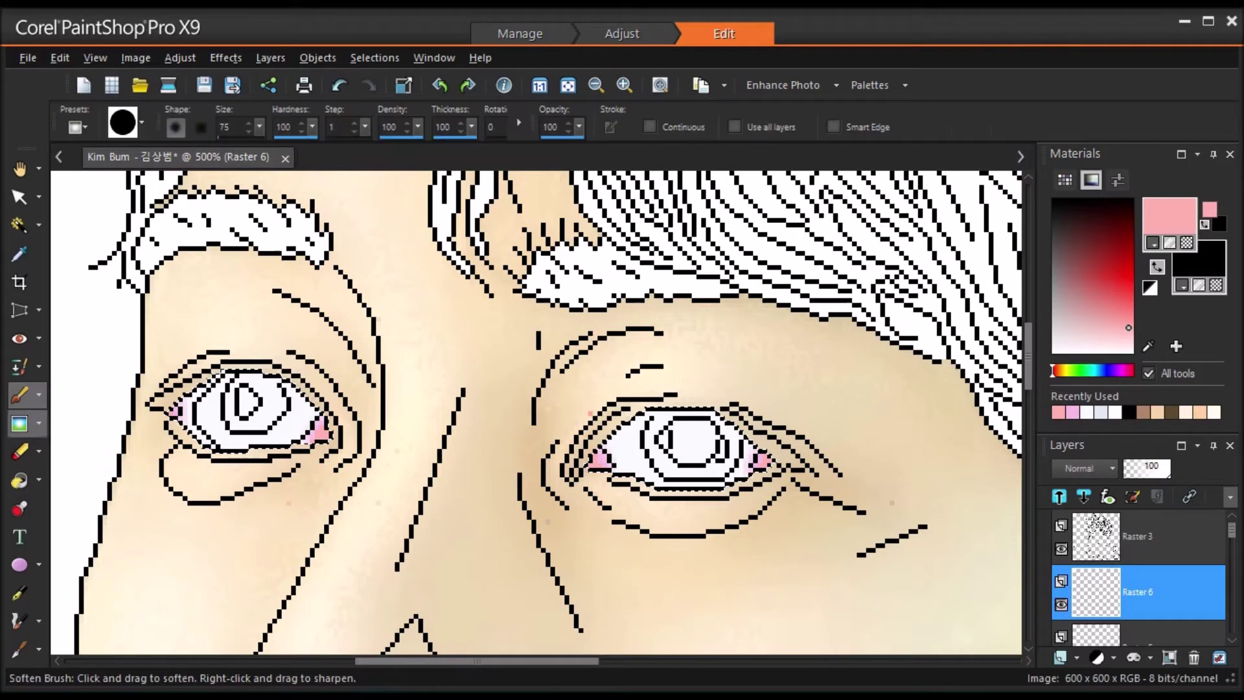
Step: Set the salmon-pink accent layer's blend mode to Multiply and its opacity to 53
click(1087, 468)
click(1131, 471)
click(1137, 492)
click(20, 394)
click(568, 84)
scroll(759, 483, up, 4)
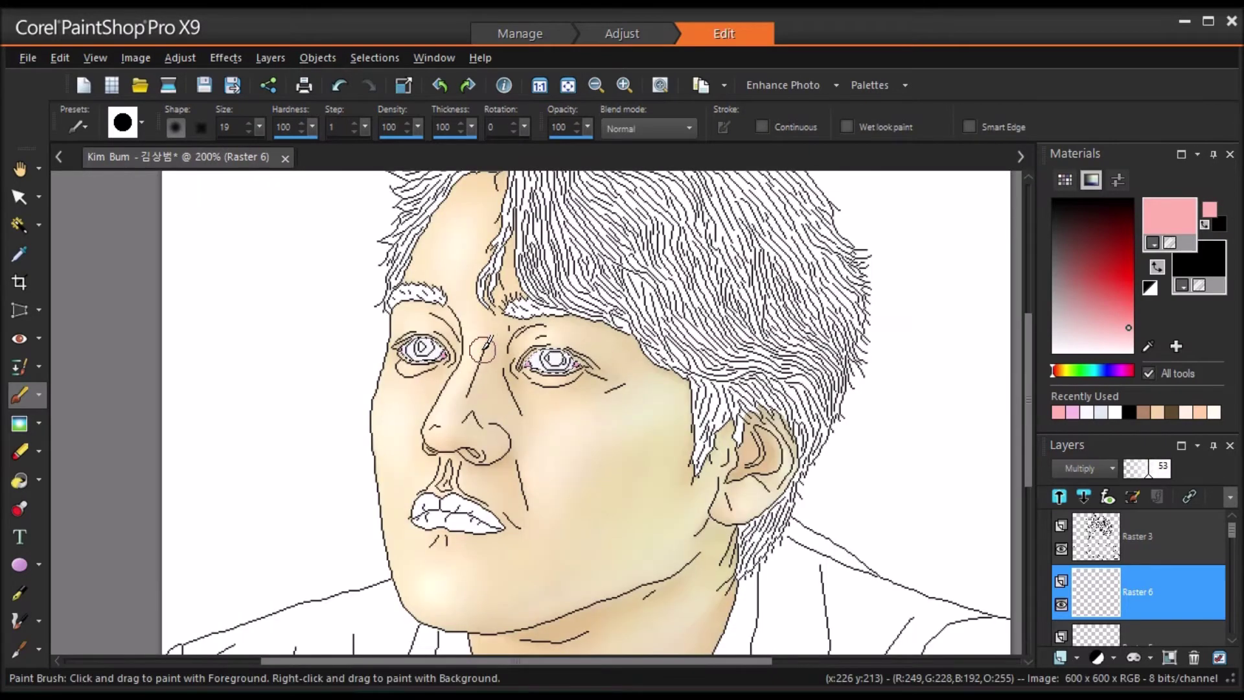
Step: Merge the salmon-pink accent layer down and add a new raster layer for the irises
click(271, 58)
mouse_move(300, 397)
click(570, 398)
click(1060, 496)
click(659, 562)
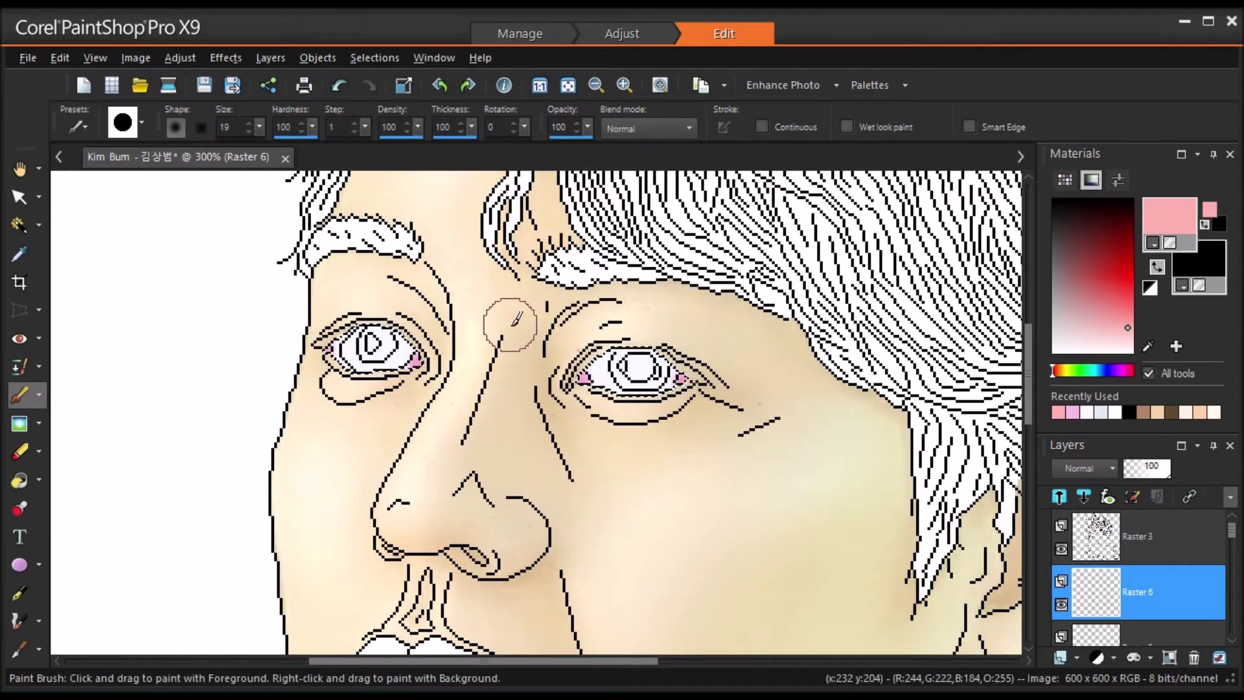
Step: Choose a dark brown and fill the irises of both eyes with the Paint Brush at size 19
scroll(508, 320, up, 1)
click(1172, 413)
click(1053, 371)
click(1108, 239)
click(1100, 235)
click(1055, 371)
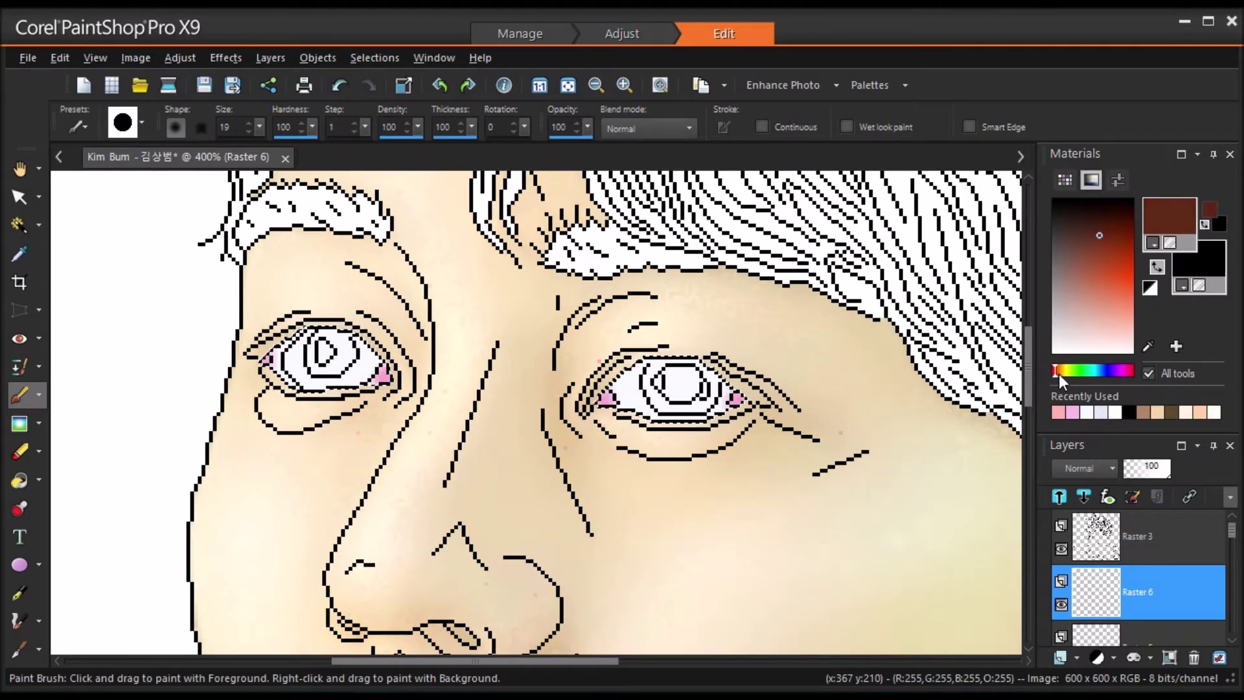
click(1058, 372)
click(1115, 228)
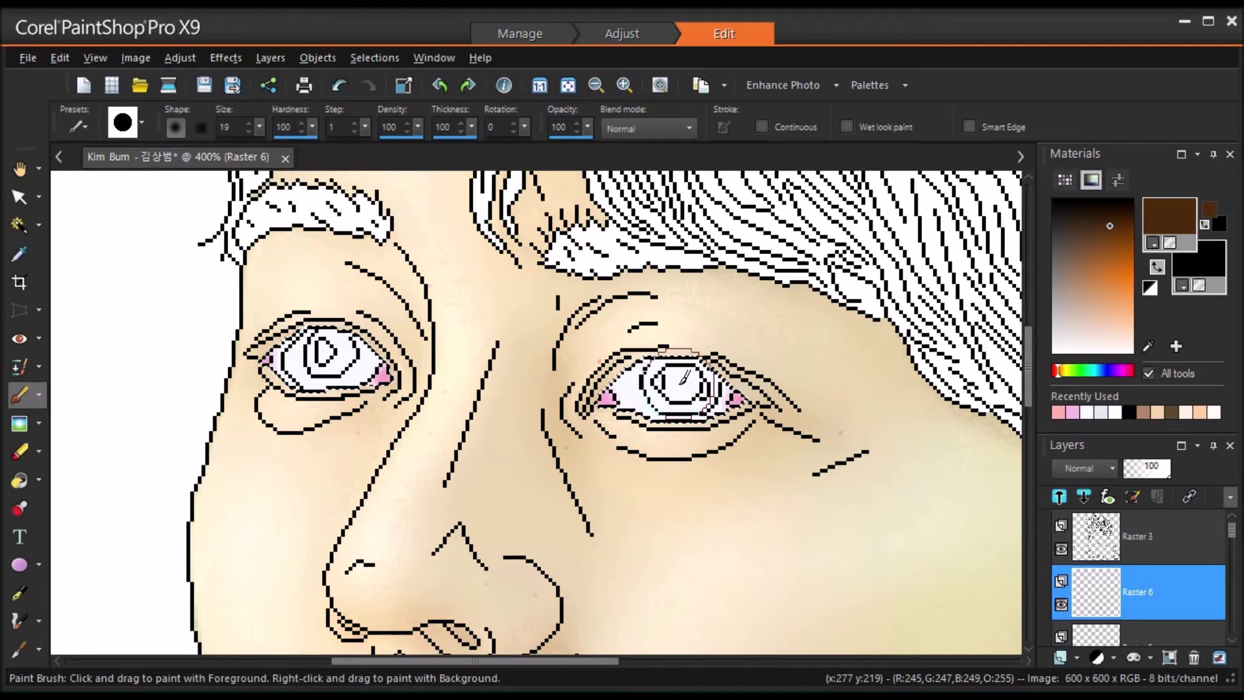
drag(684, 376, 674, 393)
click(340, 85)
click(325, 356)
click(568, 85)
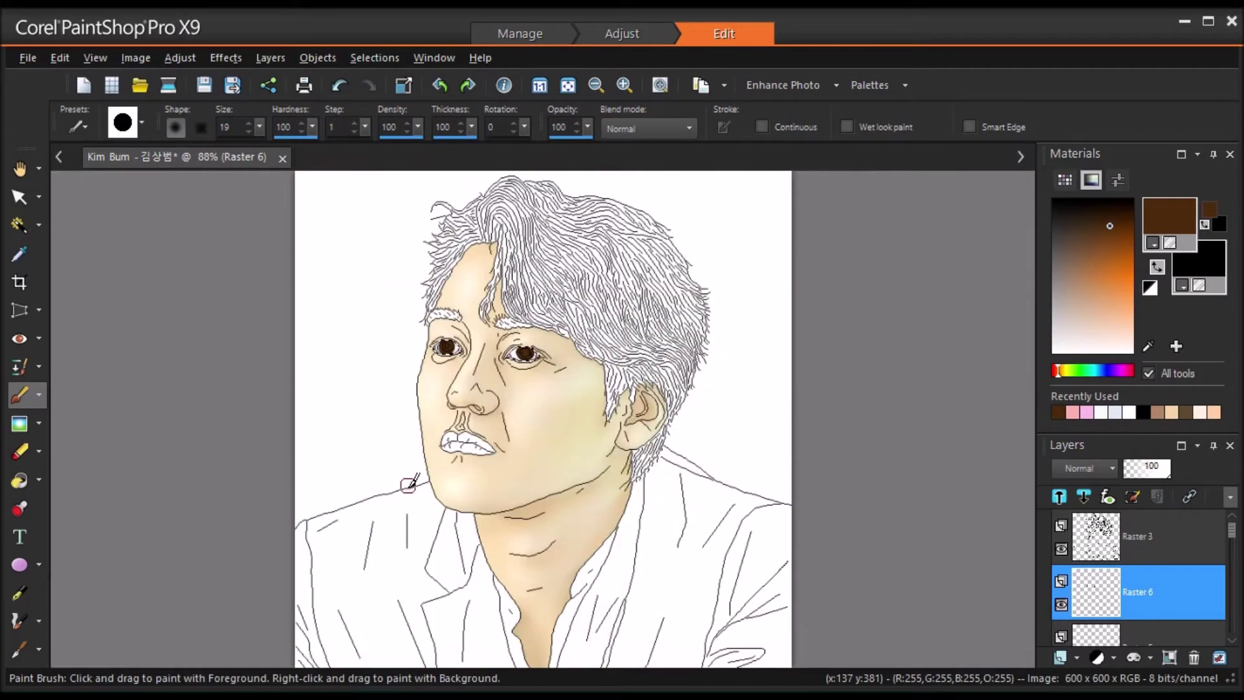
Step: On a new raster layer, paint dark reddish brown inside both irises with the Paint Brush at size 16
click(1056, 372)
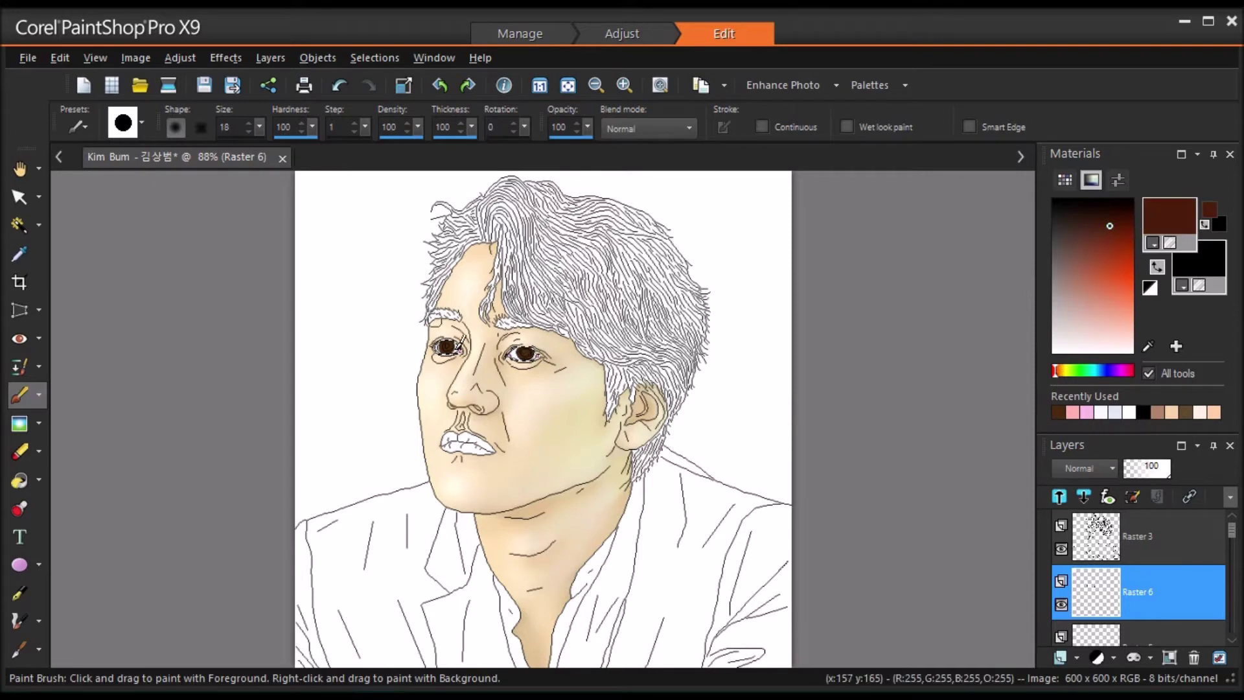
scroll(493, 355, up, 5)
click(1083, 511)
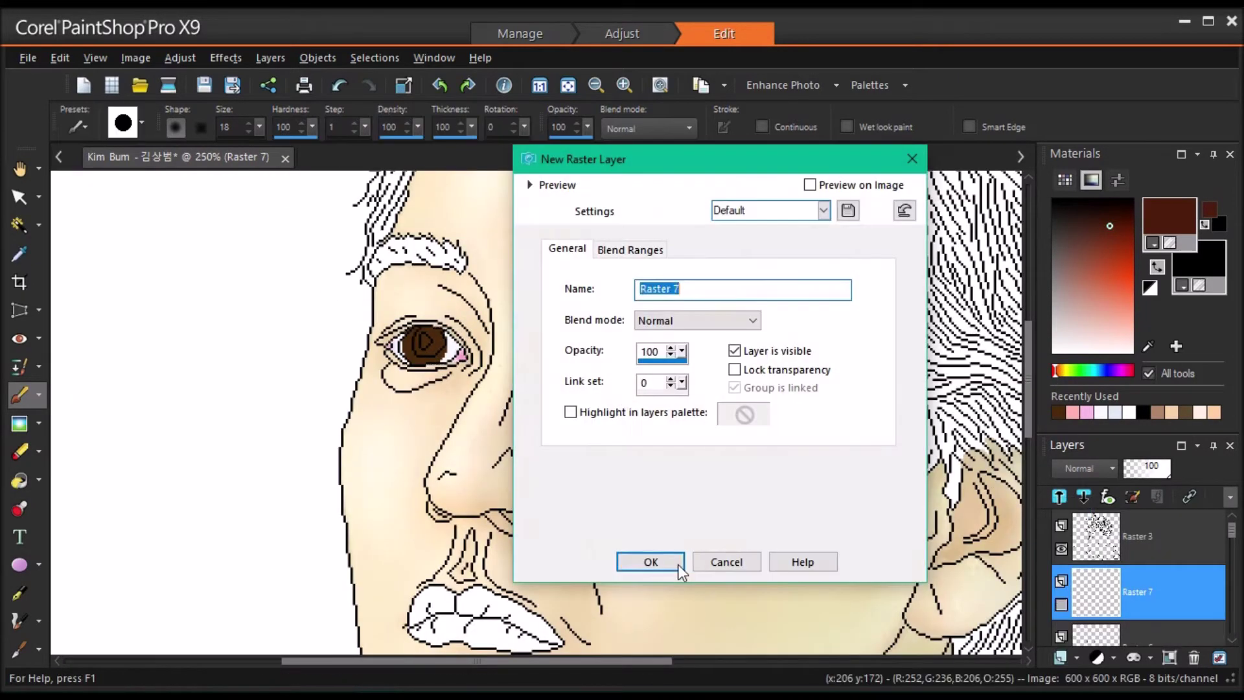
key(Return)
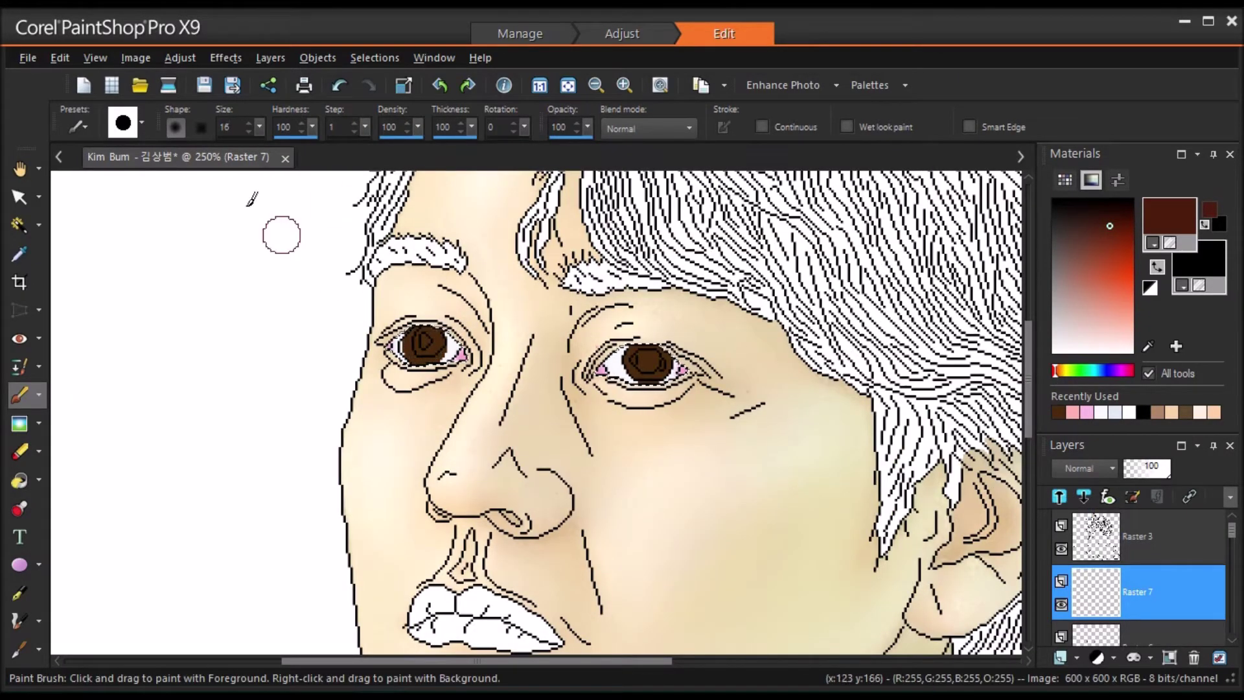
click(248, 131)
click(248, 124)
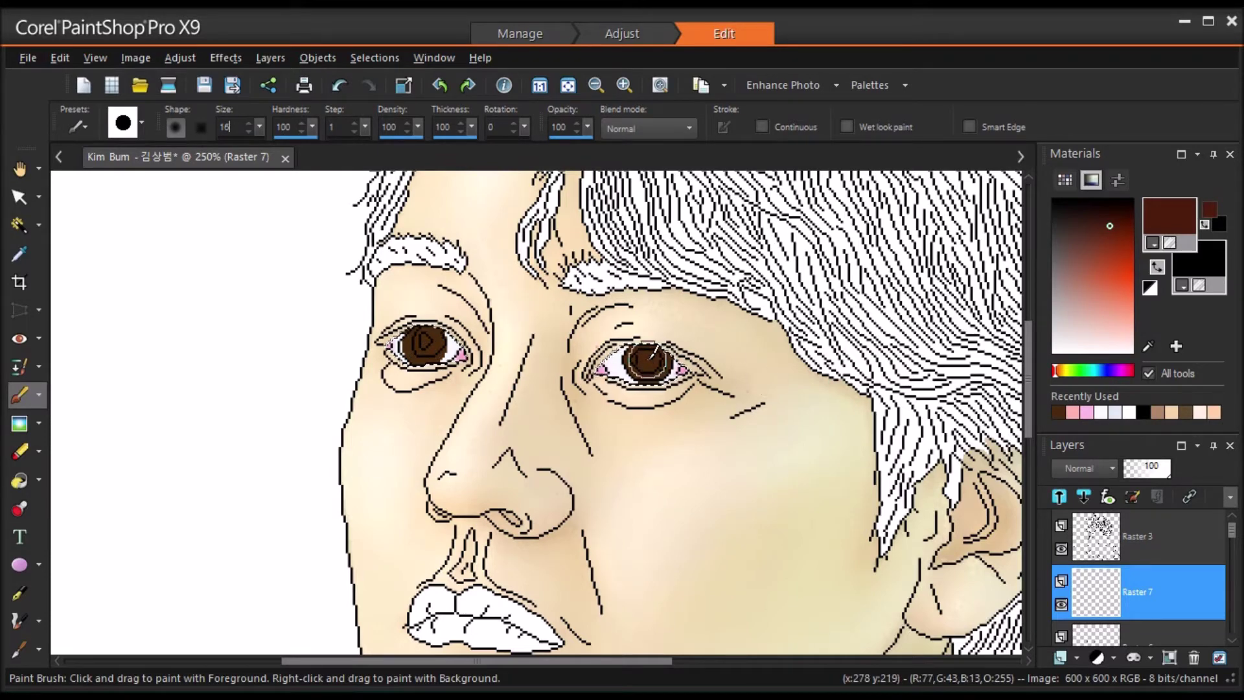
drag(414, 343, 420, 350)
click(426, 342)
Step: Darken the dark brown iris layer with Brightness/Contrast, setting brightness to -57 and slightly reducing the contrast
click(1160, 636)
click(188, 59)
mouse_move(292, 244)
click(480, 244)
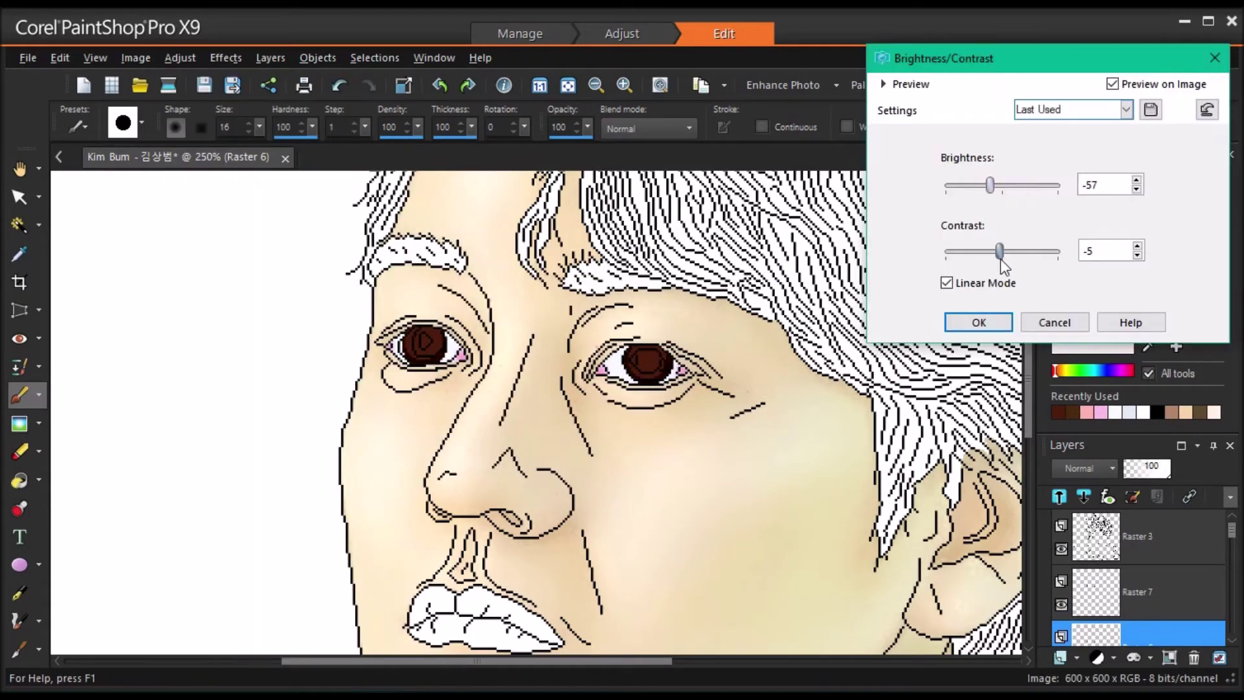
click(966, 321)
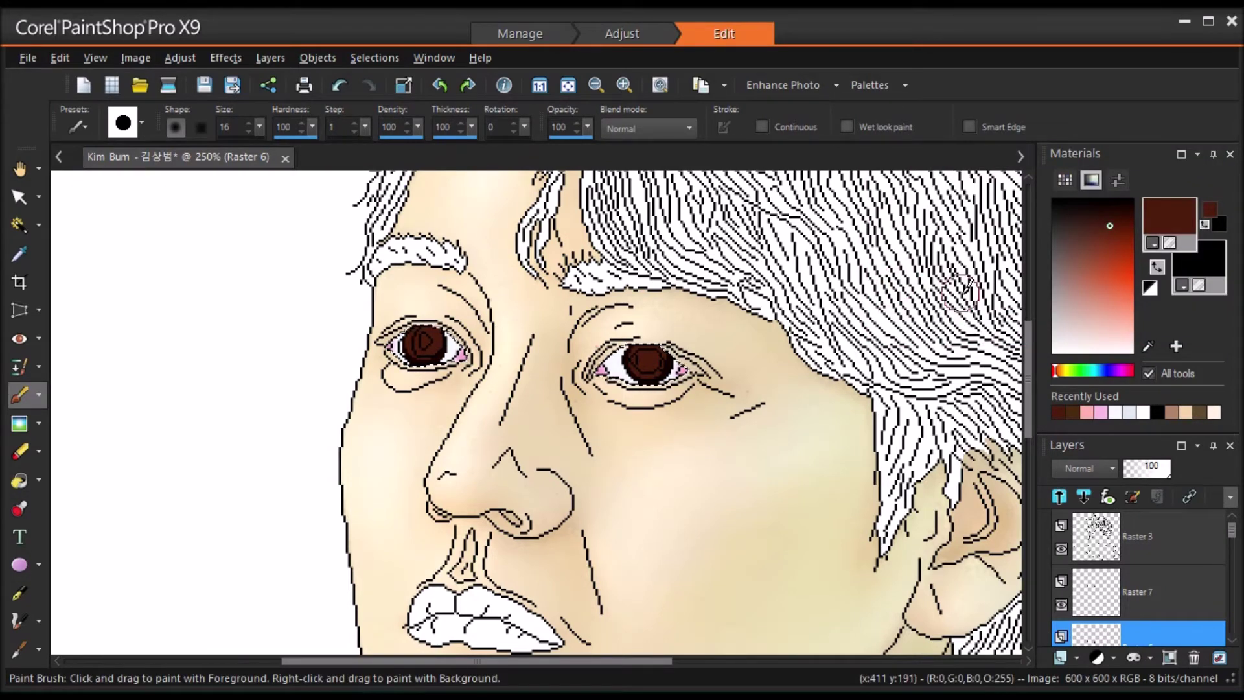
Step: Add a raster layer above the reddish-brown iris layer and paint black pupils in both eyes with brush sizes 10 and 12
click(1178, 582)
click(1076, 658)
click(1144, 510)
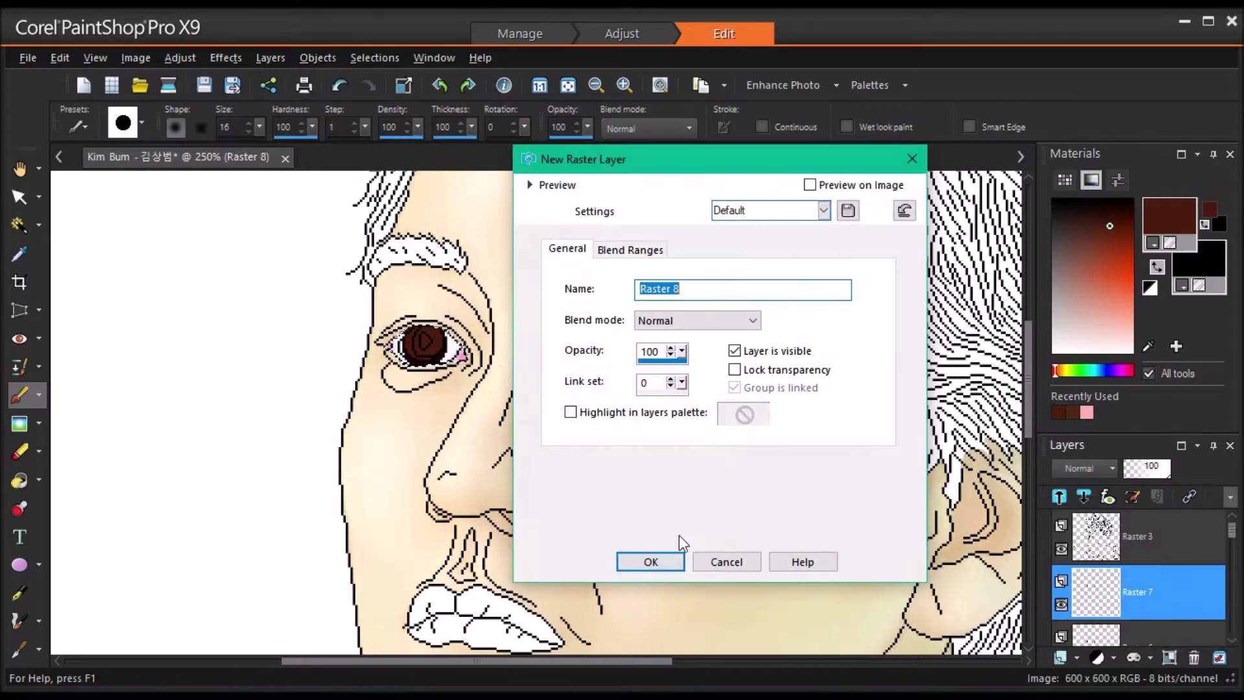
key(Return)
click(1157, 263)
click(247, 131)
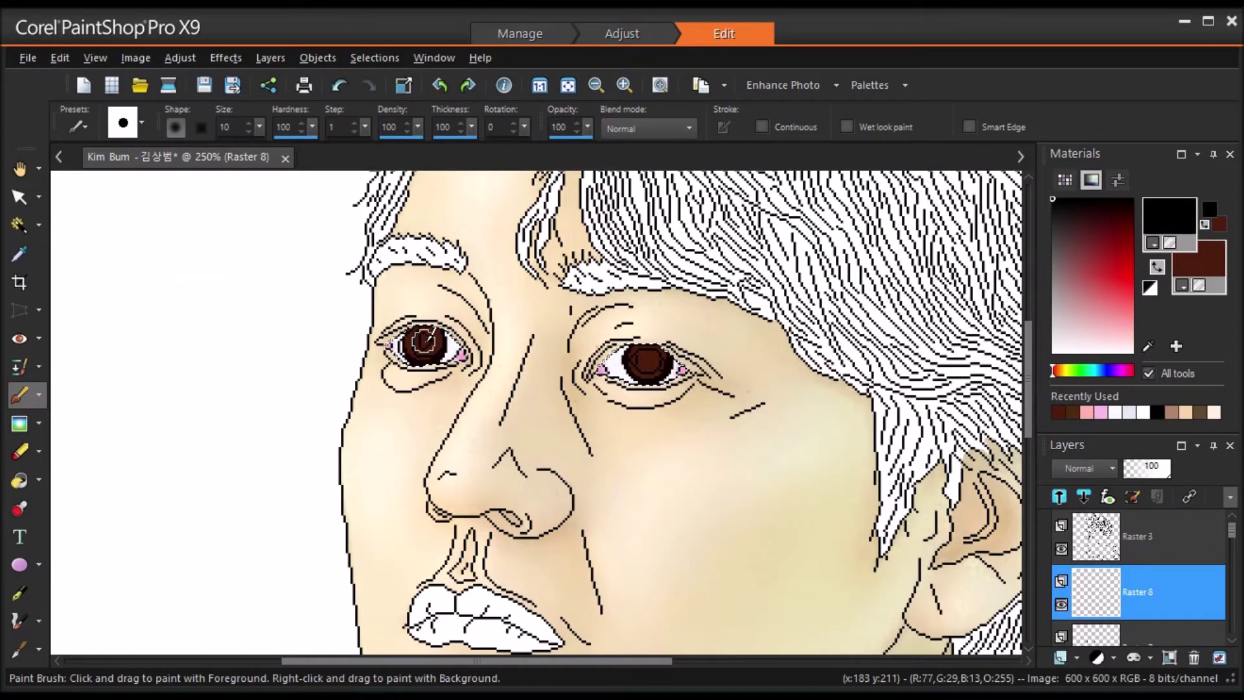
click(425, 342)
click(647, 361)
double_click(248, 124)
click(647, 361)
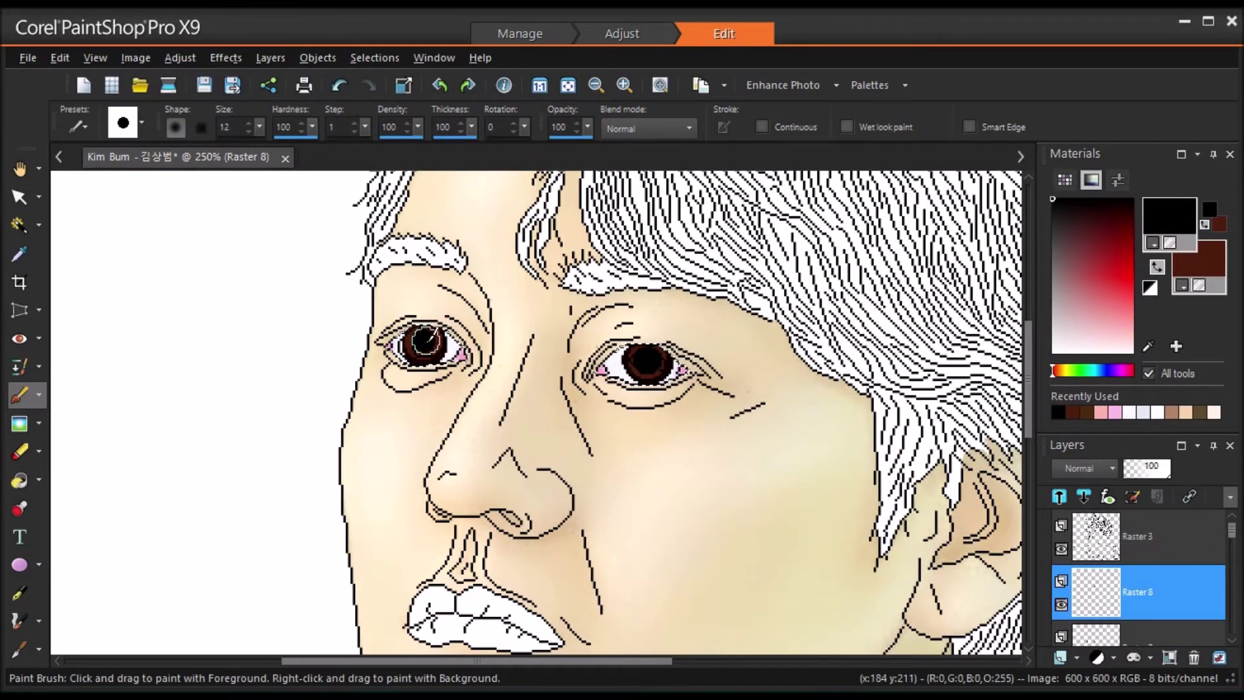
Step: On a new raster layer, paint small white reflections in both eyes with the Paint Brush at size 2
click(1055, 655)
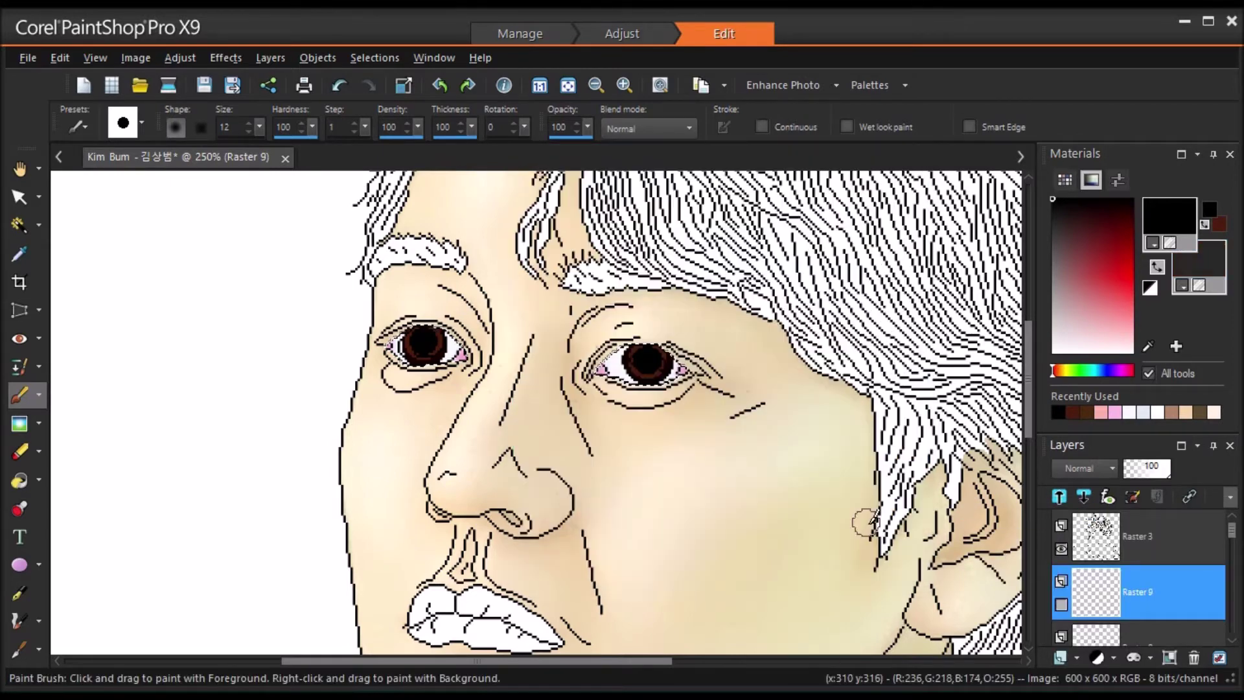
click(1216, 410)
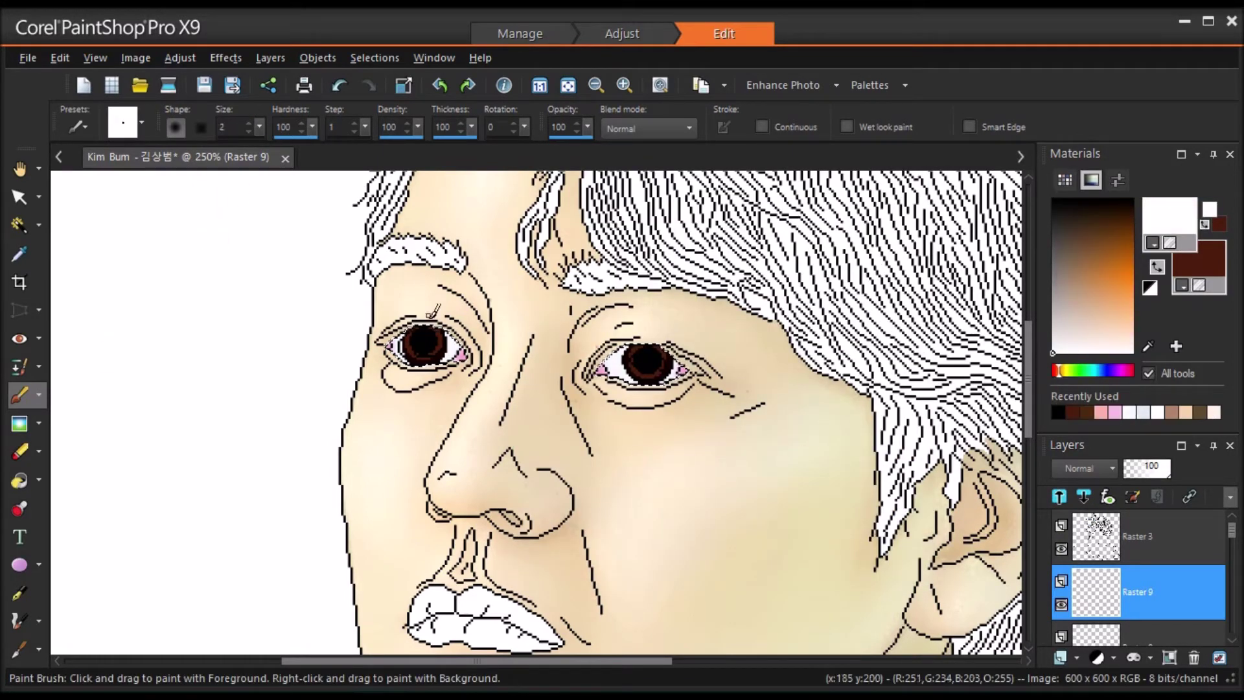
drag(426, 323, 418, 332)
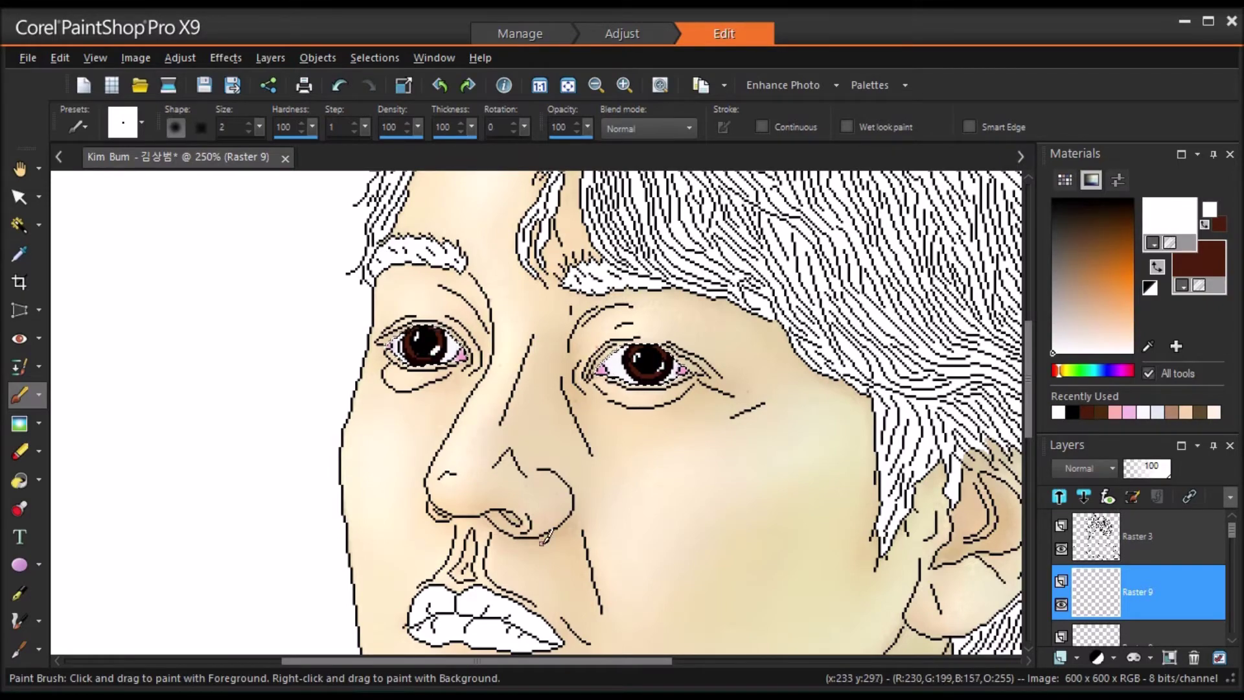
click(568, 85)
Step: Soften the white eye reflections with the Soften Brush at size 19
scroll(472, 343, up, 3)
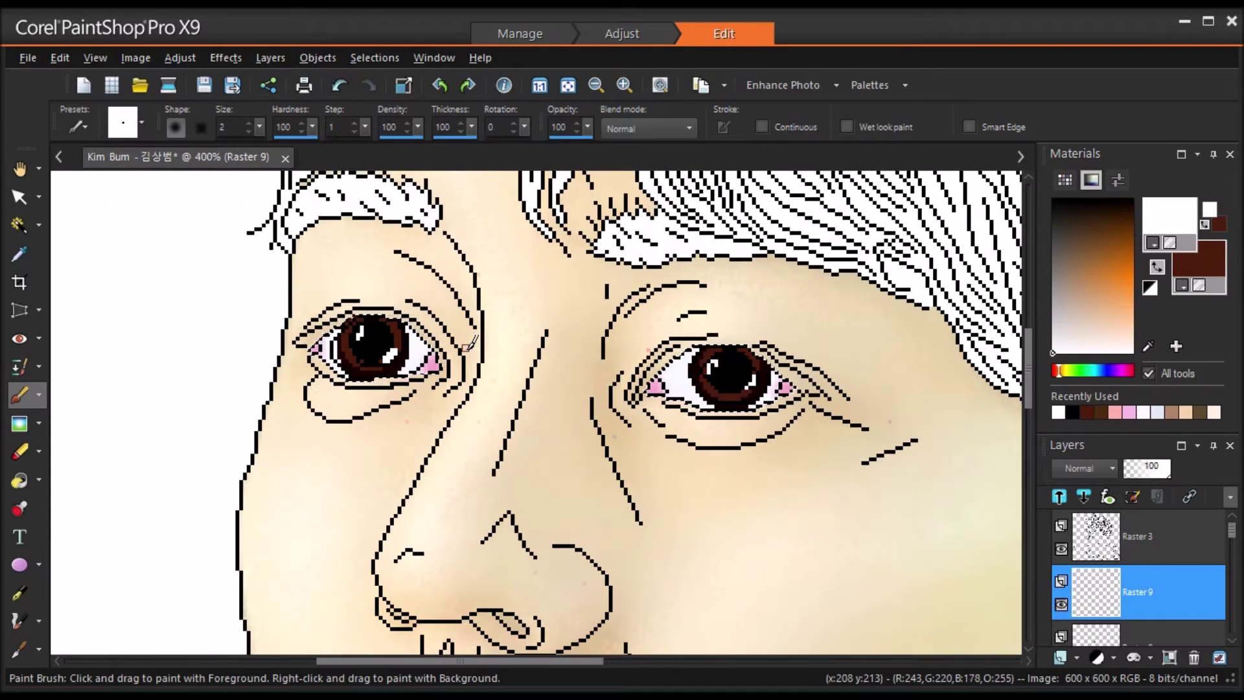
click(19, 424)
drag(259, 127, 257, 153)
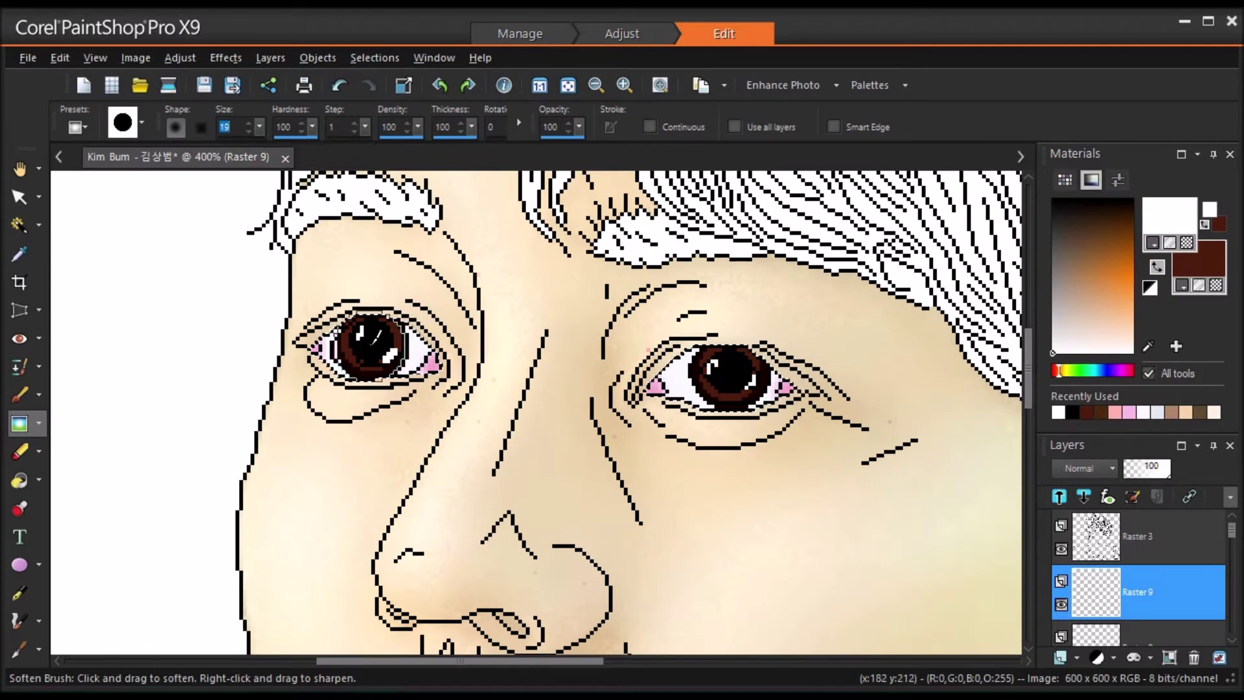
Step: Try several blend modes, including Overlay, Darken and Dodge, on the eye reflection layer
scroll(1155, 577, down, 1)
click(1113, 468)
click(1111, 559)
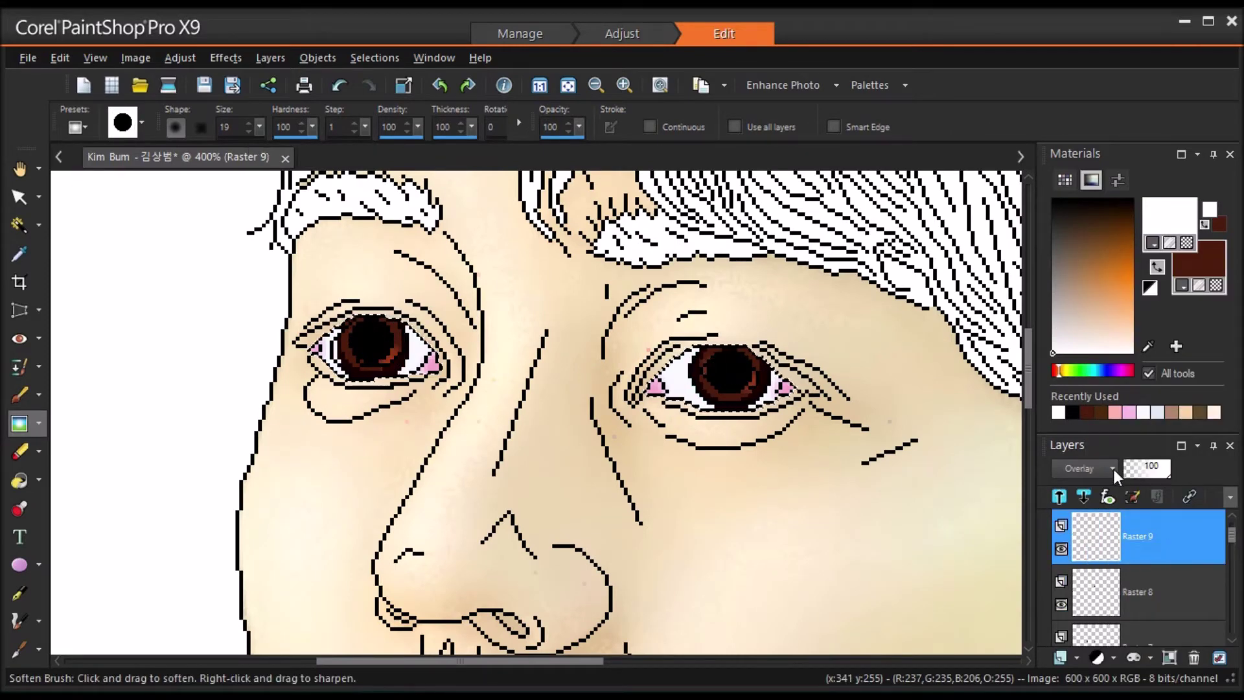
click(1113, 471)
click(1110, 468)
click(1113, 470)
click(1183, 289)
click(1113, 469)
click(1135, 637)
click(1112, 468)
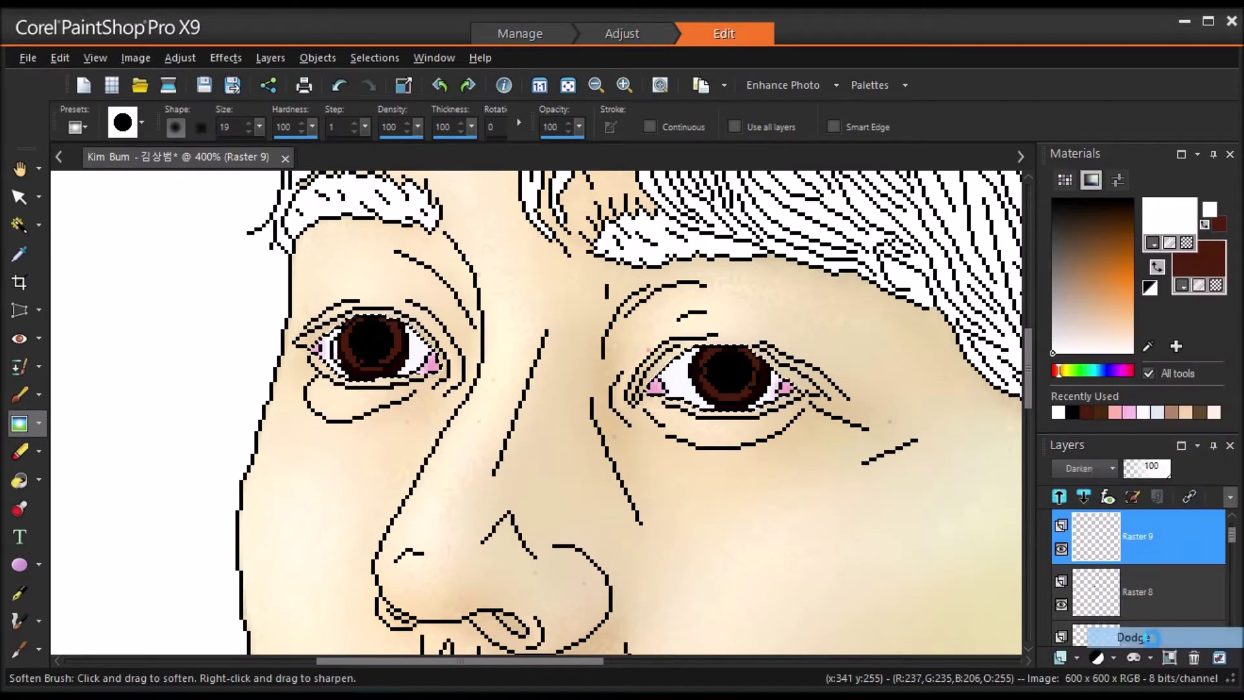
click(1171, 203)
Step: Soften the pupils and irises of both eyes on their separate layers with the Soften Brush at size 19
click(1141, 592)
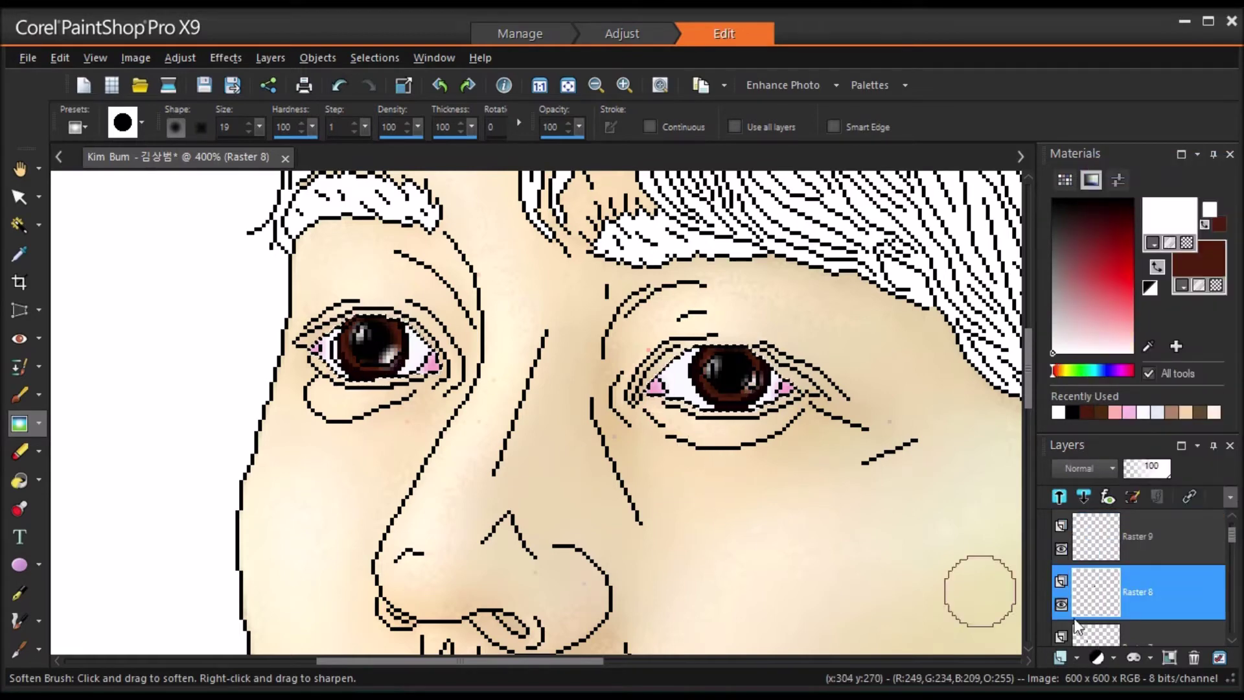
scroll(1152, 591, down, 1)
click(1153, 591)
click(371, 355)
scroll(1170, 591, down, 1)
click(1161, 592)
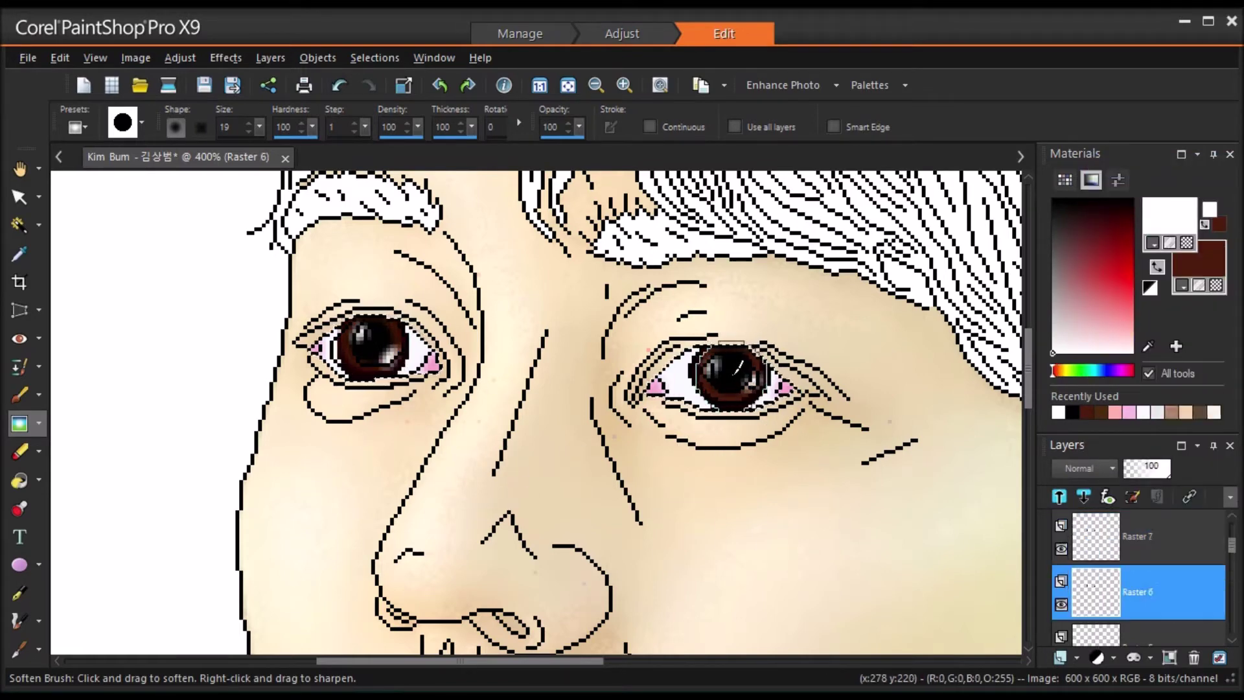
click(568, 84)
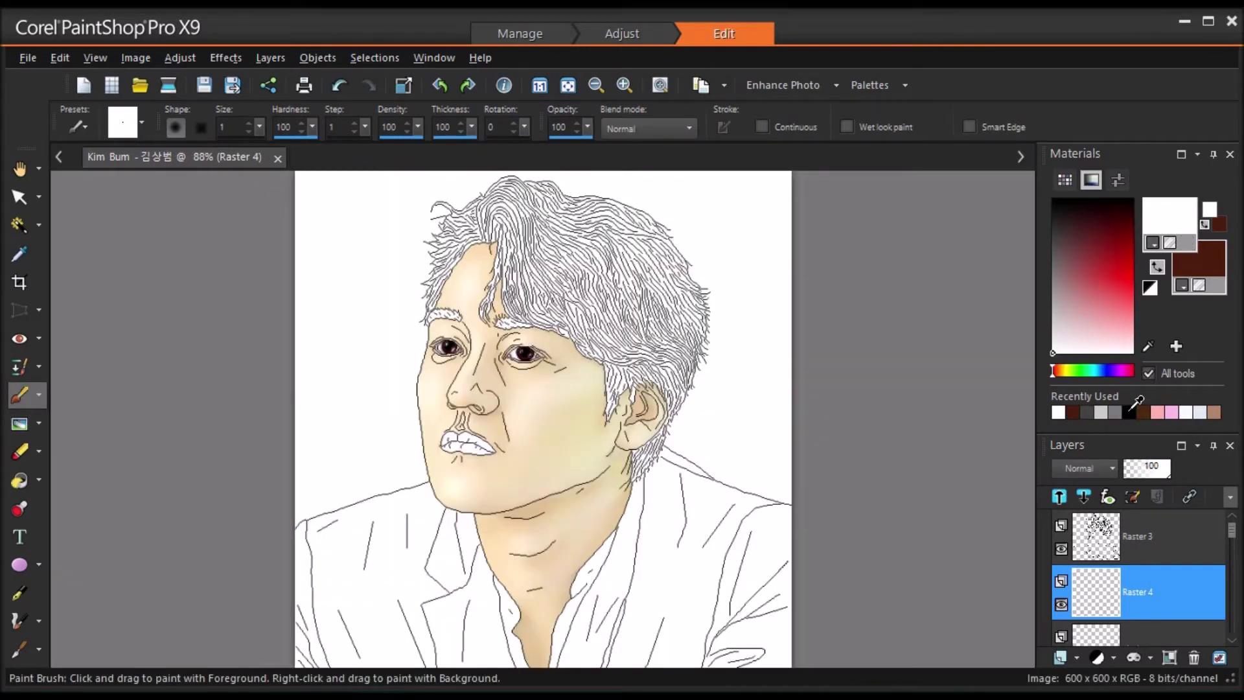
Step: Paint the selected lips solid pink (RGB 224, 124, 124) with the Paint Brush and clear the selection
right_click(1128, 411)
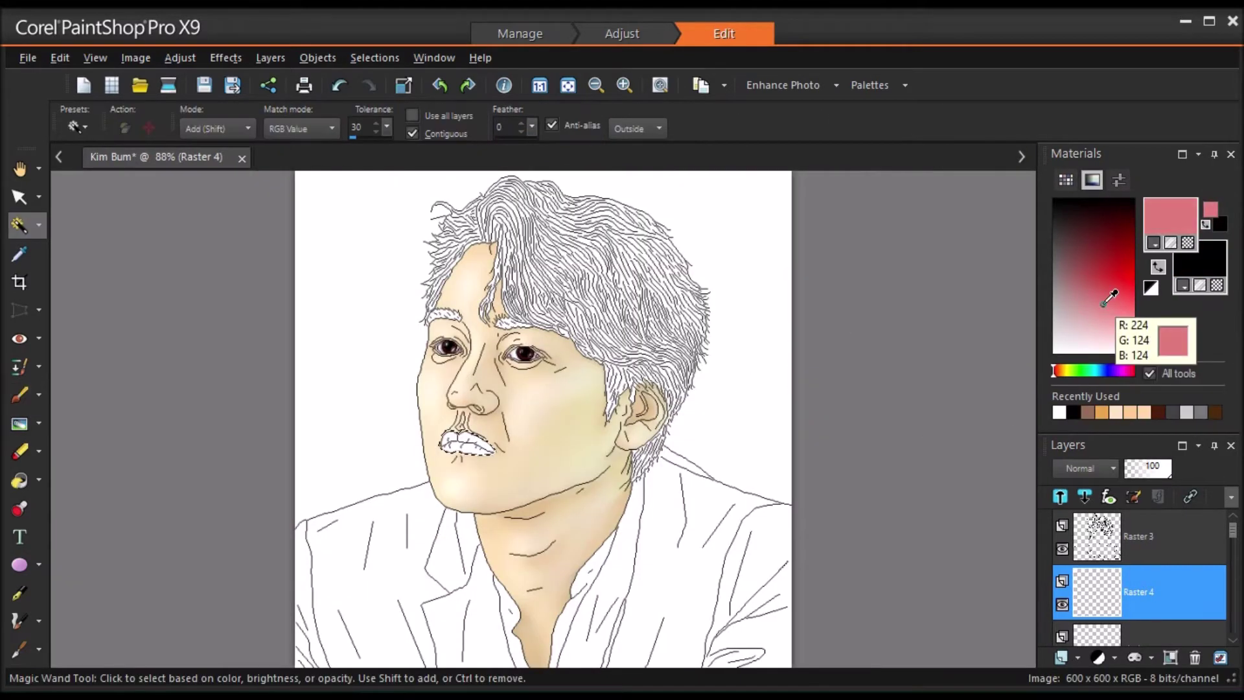
click(19, 395)
drag(260, 127, 270, 138)
mouse_move(446, 442)
mouse_down()
mouse_move(496, 444)
mouse_move(442, 447)
mouse_up()
key(ctrl+d)
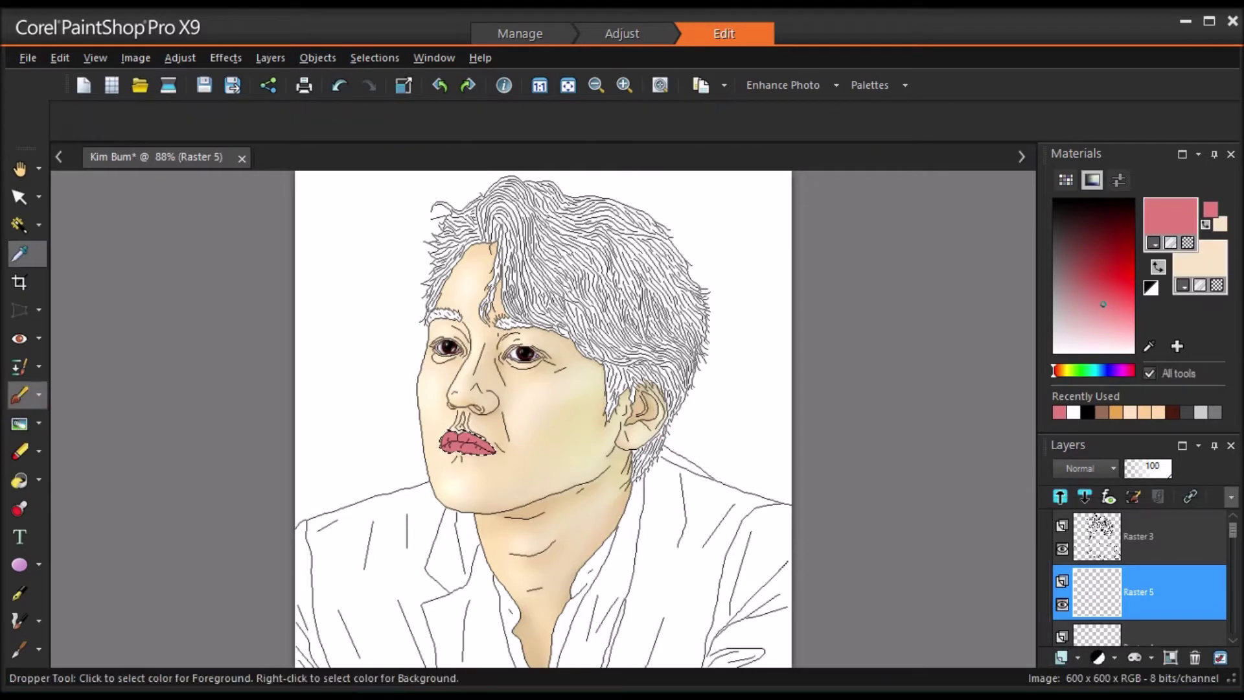
Step: On the new Raster 5 layer, paint light cream over the lips at brush size 19 and set the layer opacity to 50
mouse_move(259, 127)
mouse_down()
mouse_move(269, 153)
mouse_move(258, 133)
mouse_up()
drag(445, 443, 491, 449)
drag(1167, 470, 1148, 469)
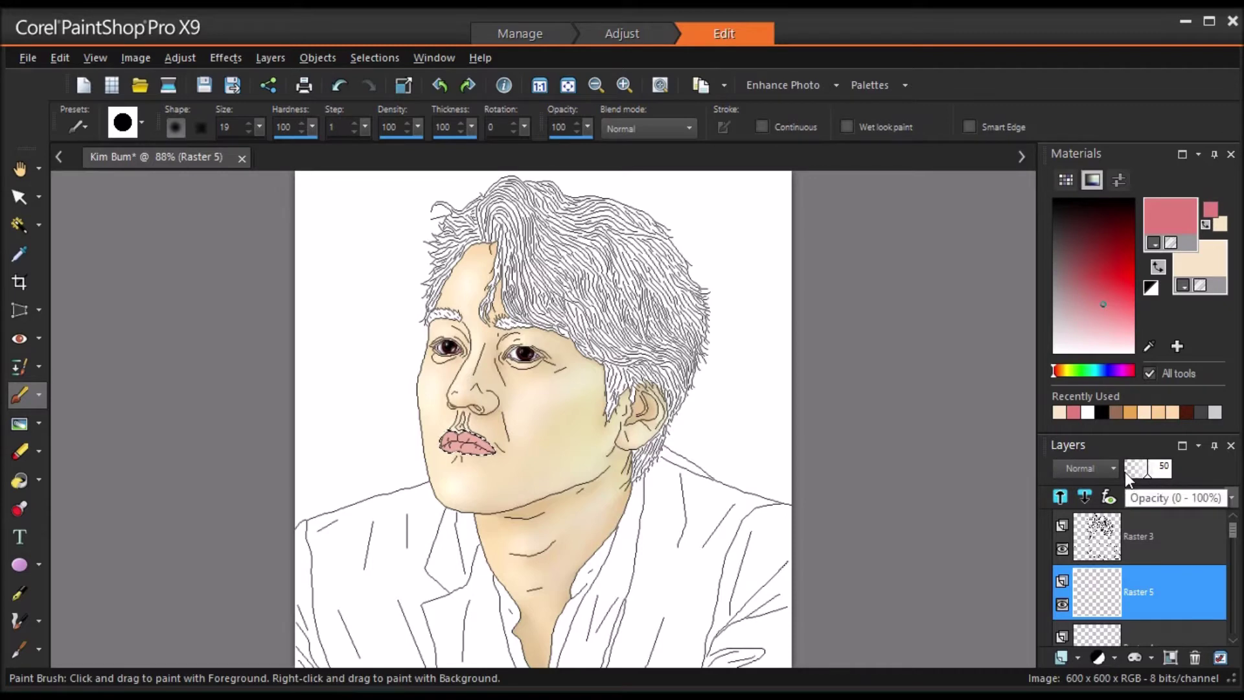
Step: Shade the mouth line, both mouth corners and the upper lip's central dip in darker pink with the Paint Brush at size 4
drag(259, 128, 261, 151)
click(1091, 296)
scroll(499, 452, up, 2)
scroll(407, 440, up, 6)
mouse_move(480, 407)
mouse_down()
mouse_move(423, 403)
mouse_move(474, 404)
mouse_move(490, 430)
mouse_move(582, 416)
mouse_move(677, 462)
mouse_up()
drag(418, 410, 378, 438)
mouse_move(466, 381)
mouse_down()
mouse_move(529, 347)
mouse_move(442, 341)
mouse_up()
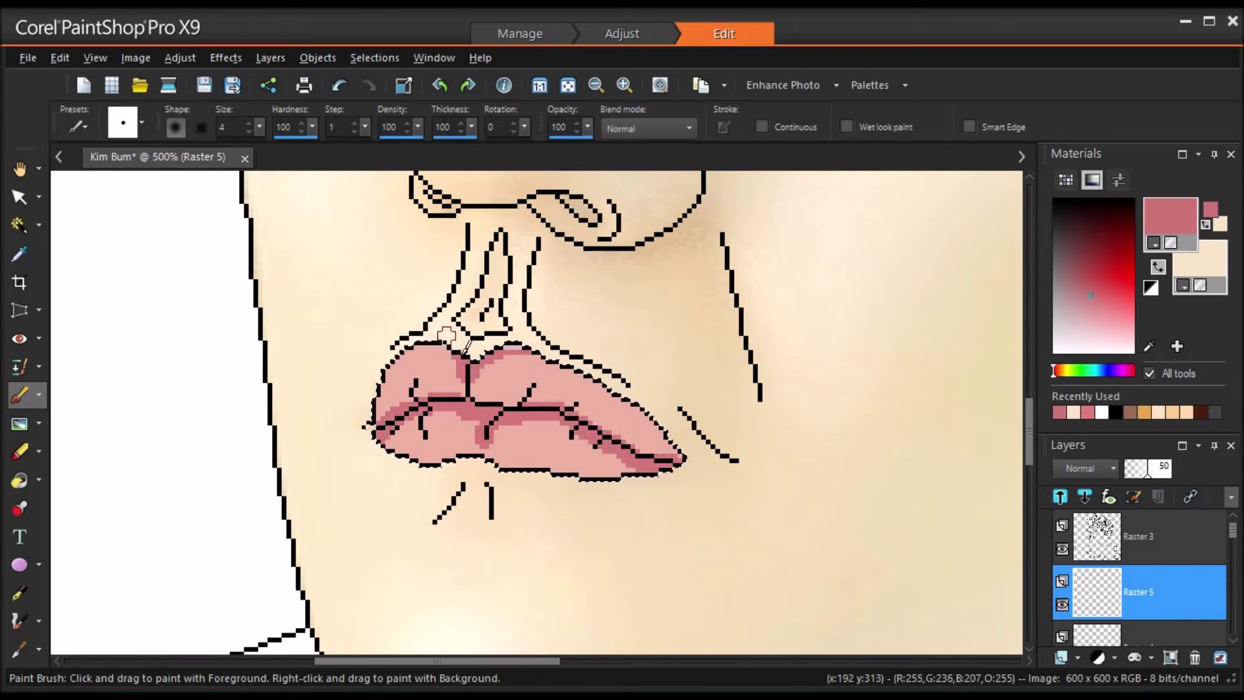
Step: Shade the lower lip's bottom edge, the lips' outer edge and the small creases in the same darker pink
mouse_move(481, 450)
mouse_down()
mouse_move(516, 467)
mouse_move(414, 463)
mouse_up()
drag(603, 478, 645, 475)
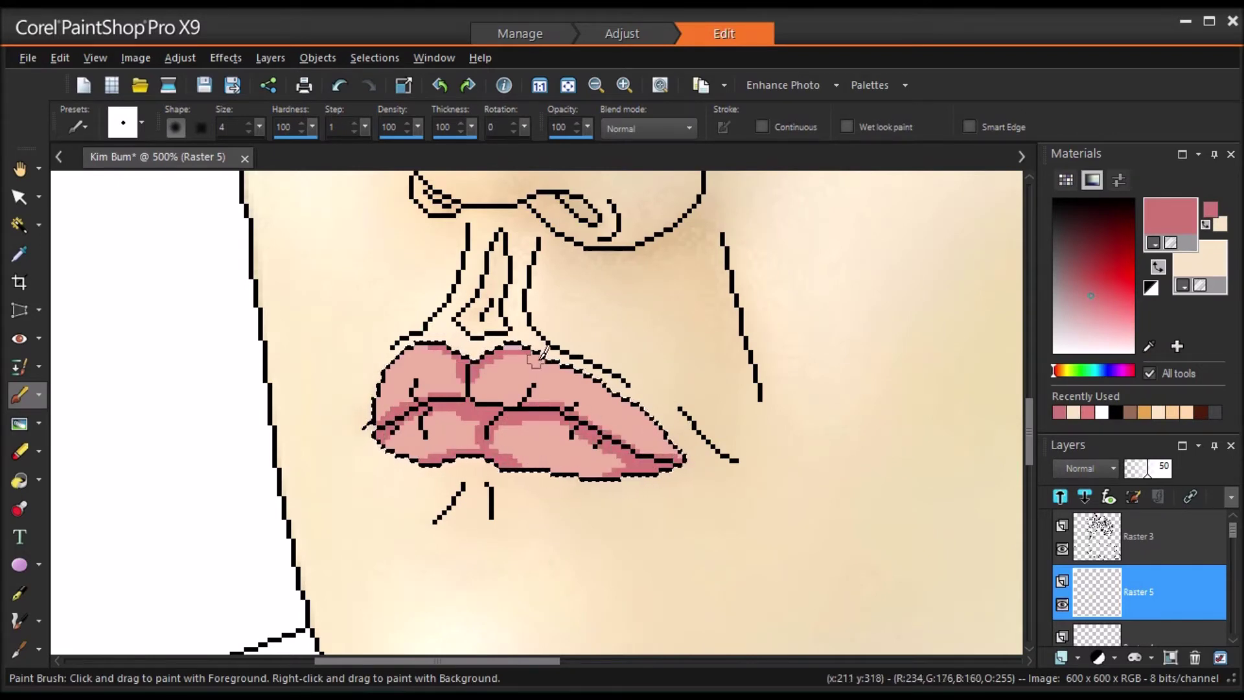
drag(384, 381, 371, 422)
drag(415, 384, 412, 397)
drag(529, 389, 521, 402)
drag(574, 408, 566, 411)
mouse_move(575, 427)
mouse_down()
mouse_move(569, 438)
mouse_move(590, 451)
mouse_up()
drag(425, 413, 423, 435)
drag(591, 423, 648, 451)
click(340, 86)
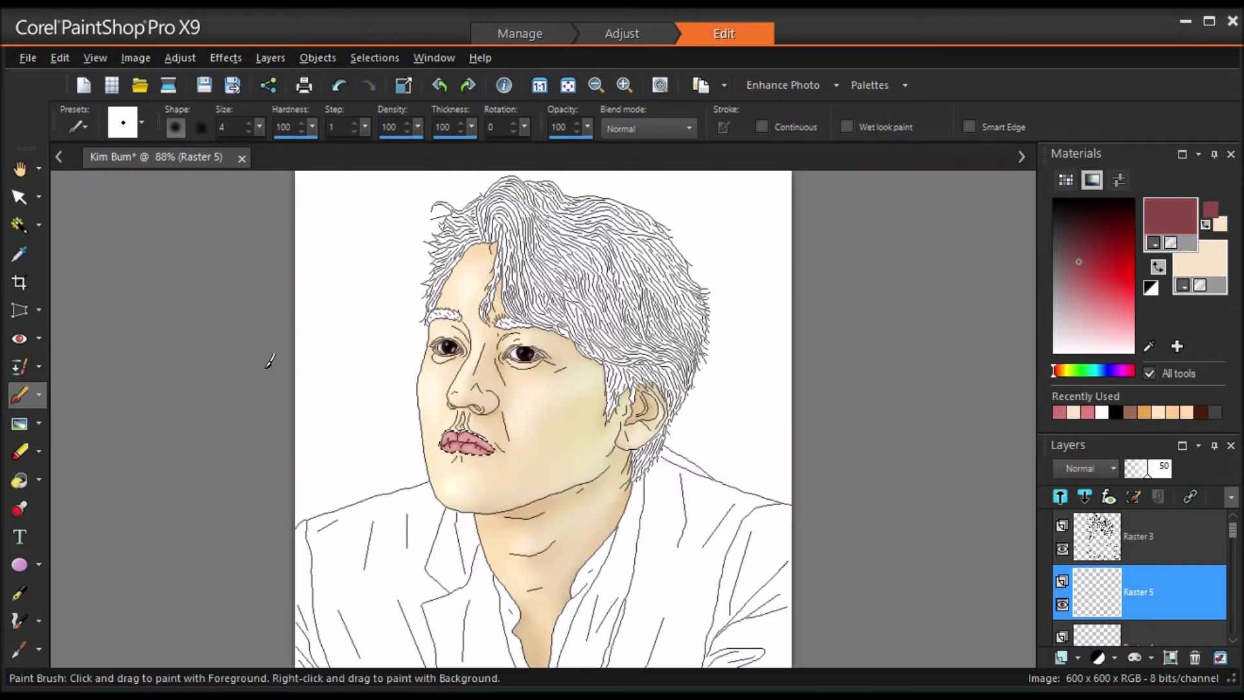
Step: Paint dark red shadows along the lip creases and lower edge at brush size 2, and blend them with the Soften Brush at size 66
scroll(459, 440, up, 6)
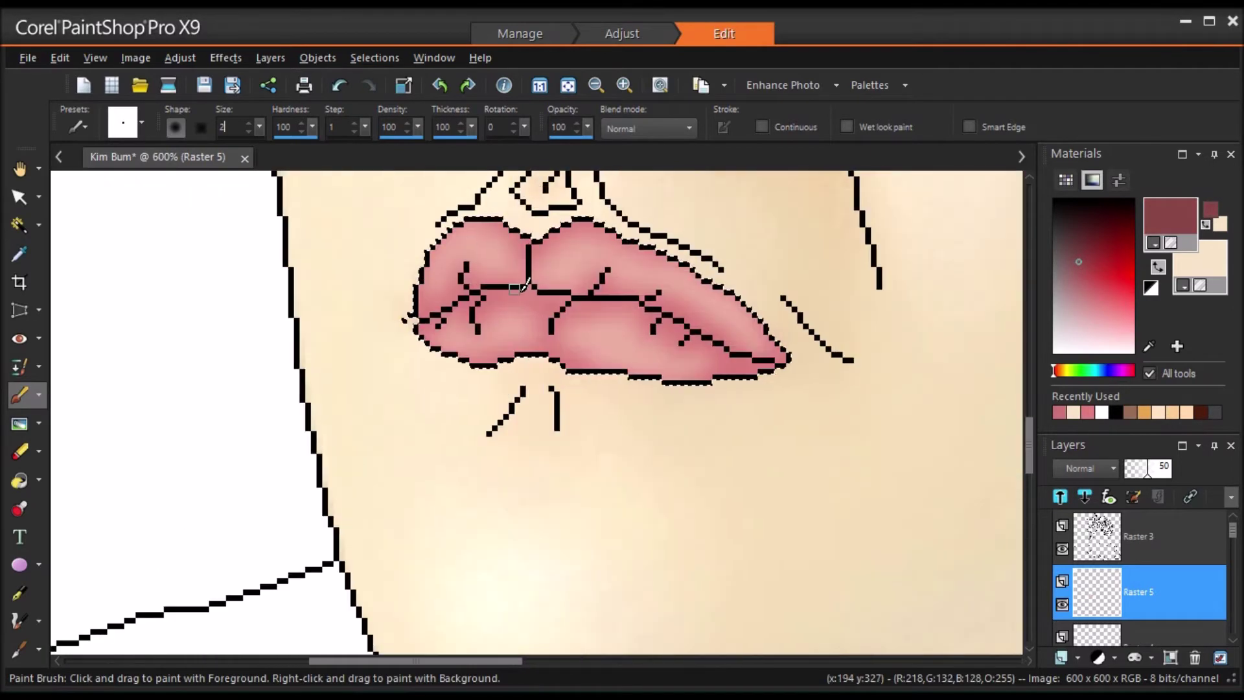
mouse_move(532, 291)
mouse_down()
mouse_move(497, 289)
mouse_move(645, 310)
mouse_move(710, 340)
mouse_up()
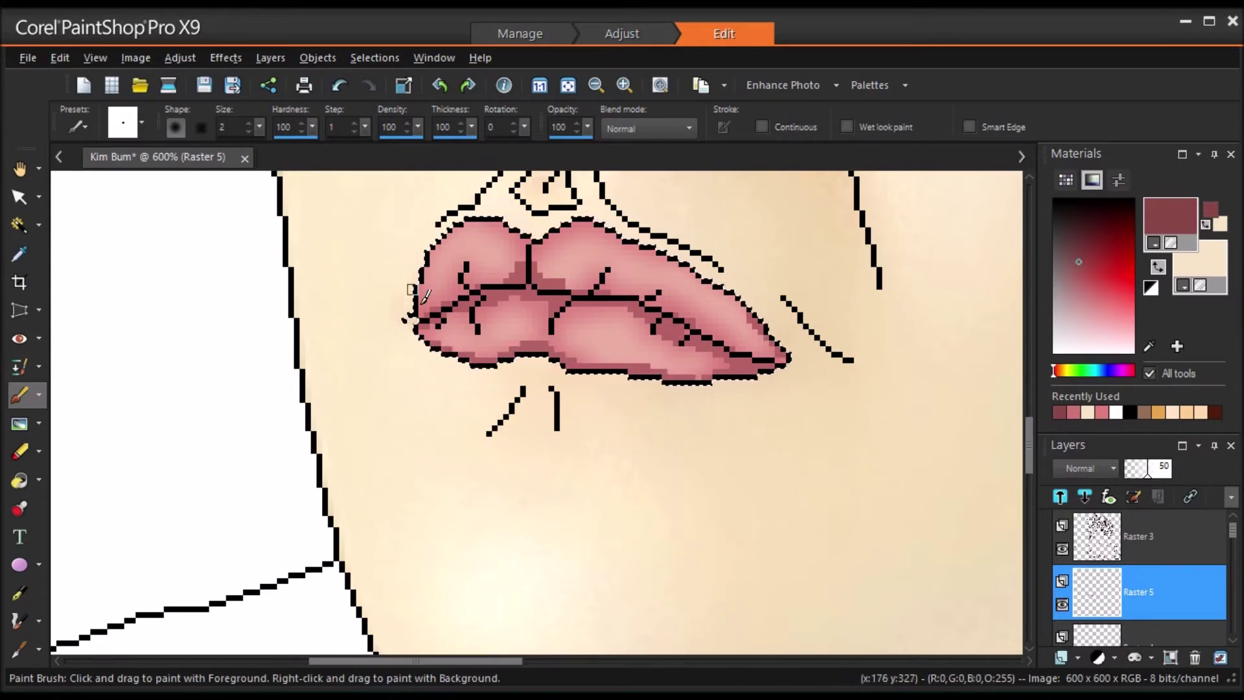
click(19, 424)
drag(535, 326, 570, 299)
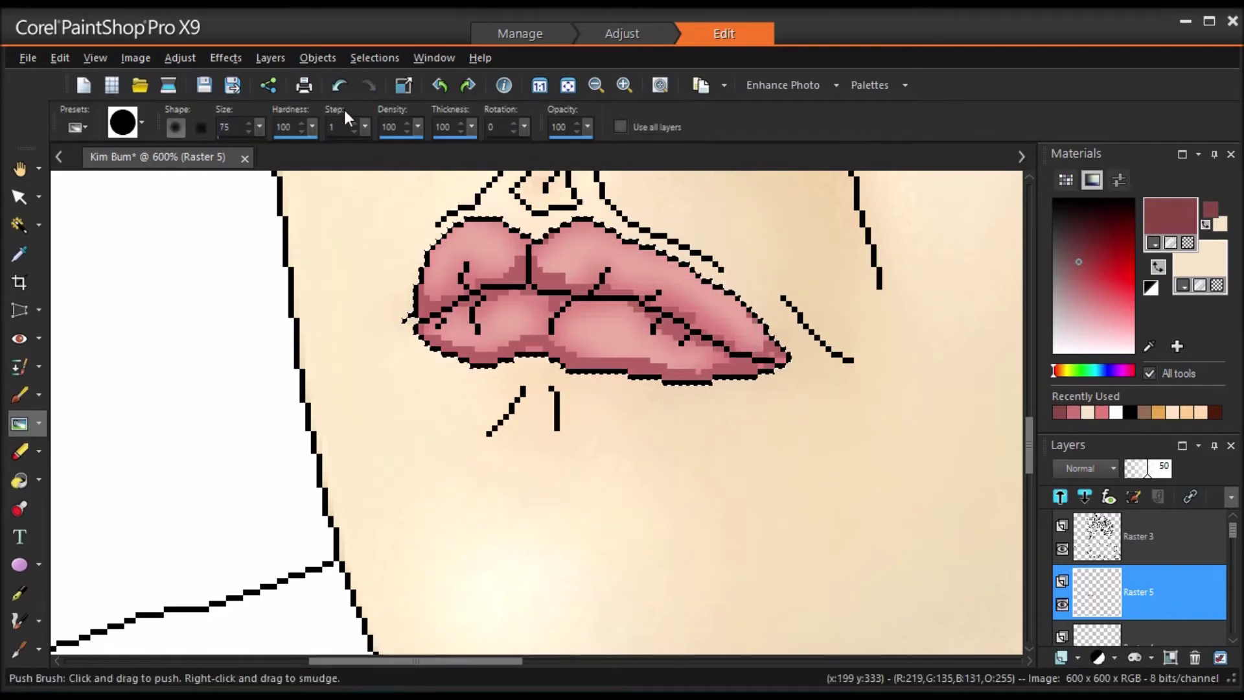
click(38, 423)
click(116, 259)
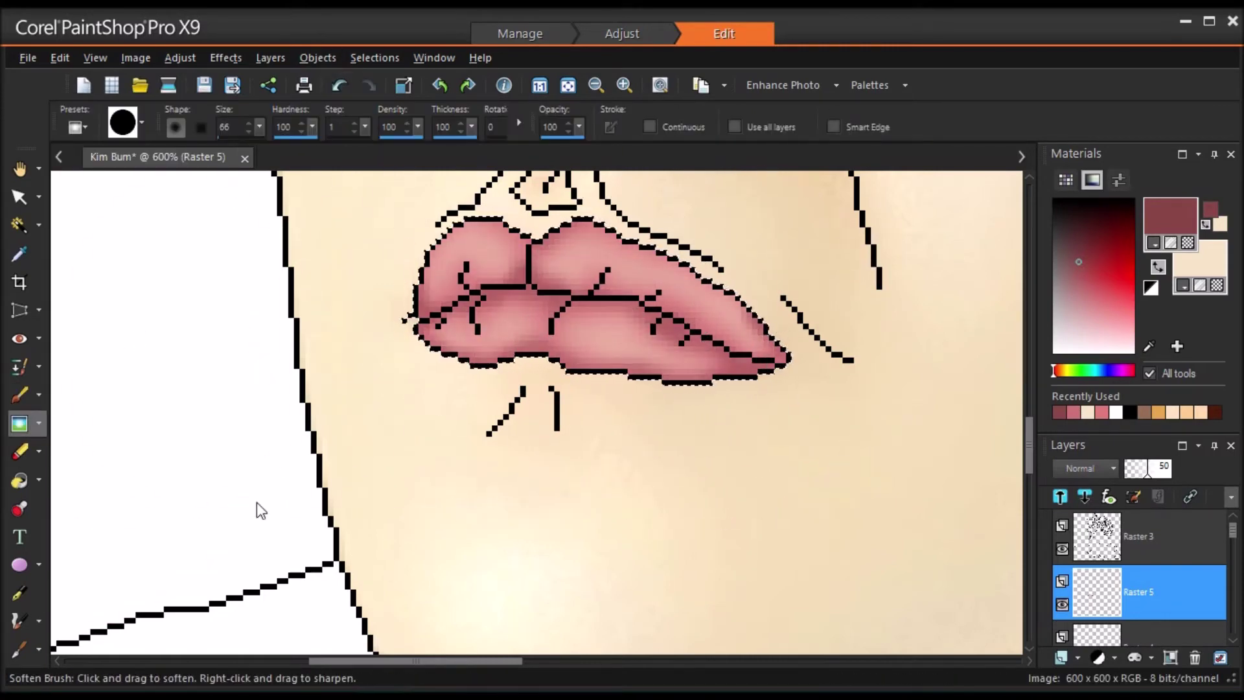
Step: On a new raster layer, paint light cream highlights on both lips with the Paint Brush at size 1
click(1063, 658)
click(1078, 509)
click(647, 559)
click(19, 395)
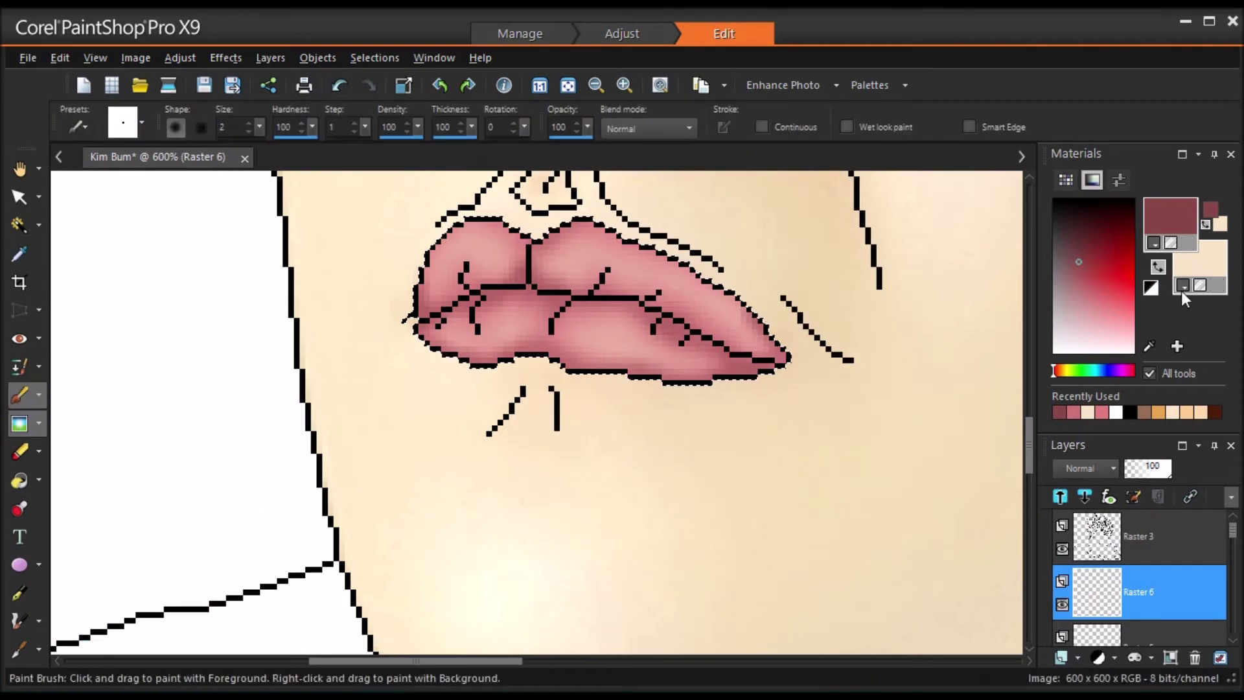
click(1159, 266)
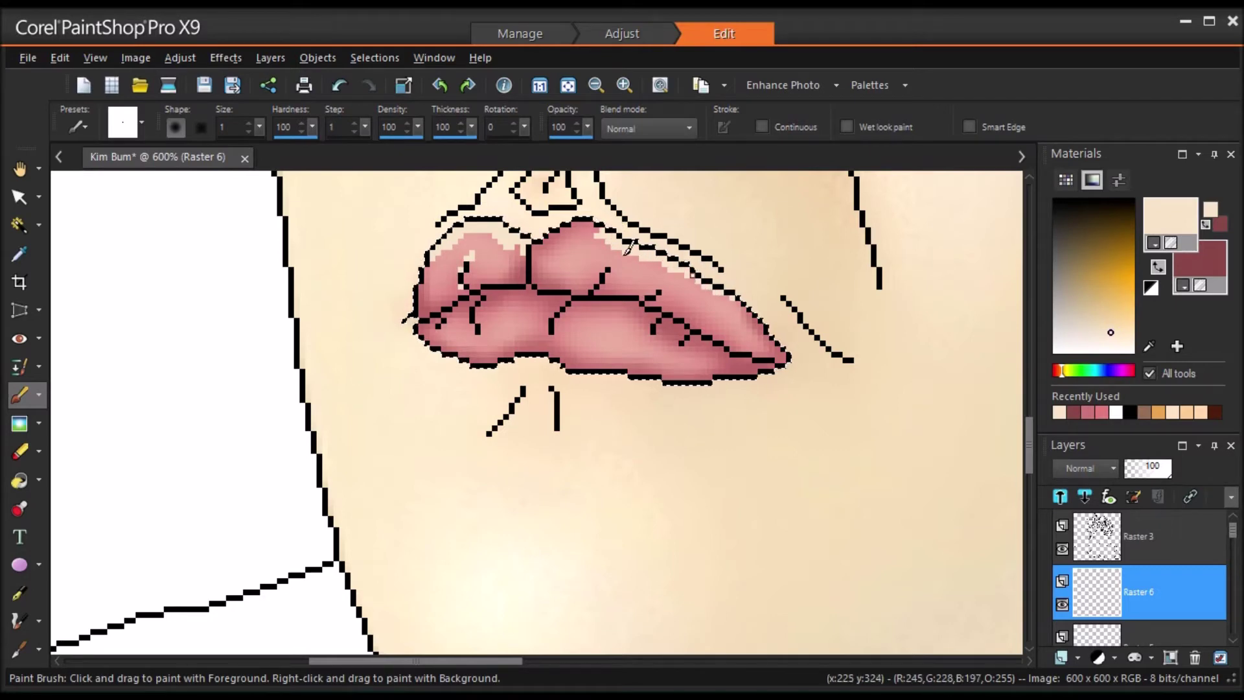
drag(744, 332, 750, 341)
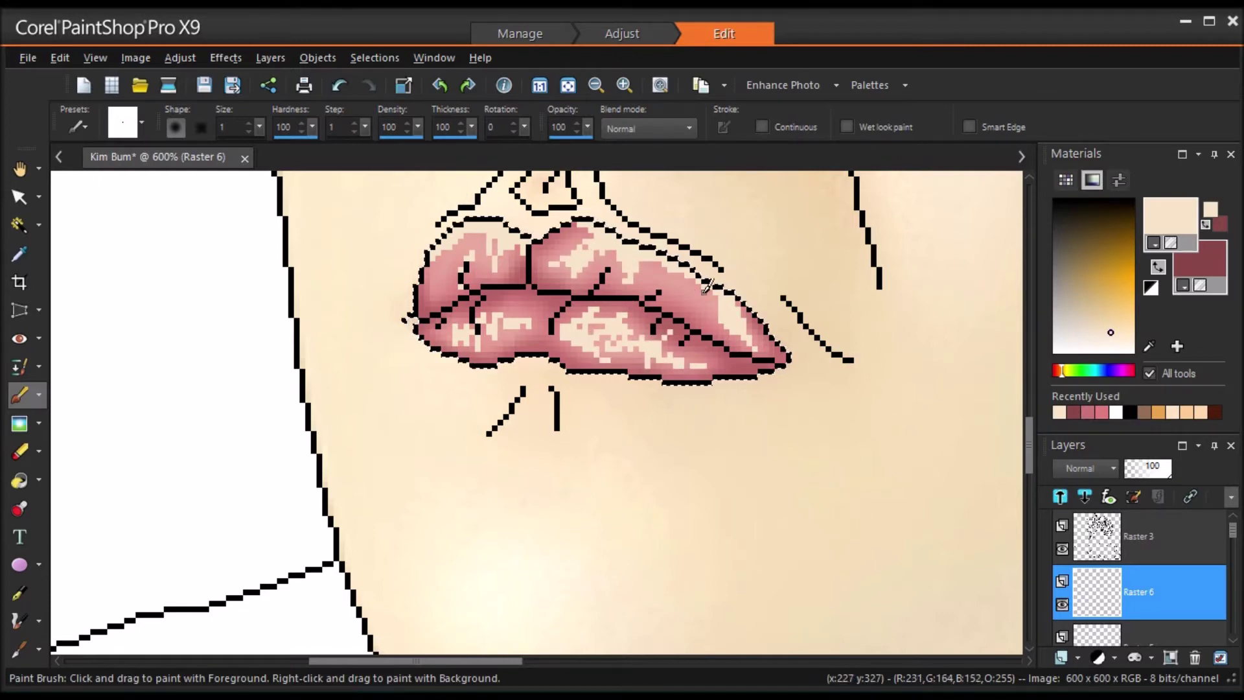
Step: Soften the cream lip highlights with the Soften Brush at size 66 and set their layer to Dodge at 20 opacity
click(19, 425)
mouse_move(466, 292)
mouse_down()
mouse_move(542, 332)
mouse_move(713, 332)
mouse_up()
click(1083, 470)
click(1167, 556)
click(1084, 468)
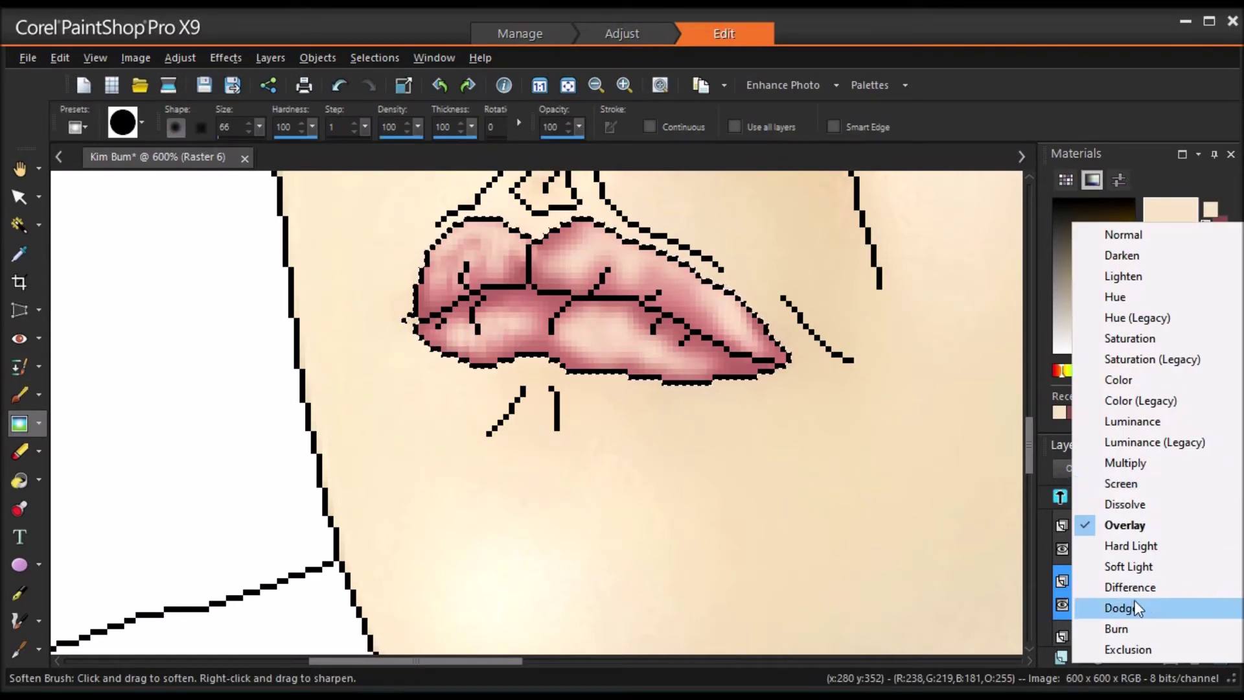
click(1142, 602)
click(1139, 476)
drag(1138, 476, 1134, 477)
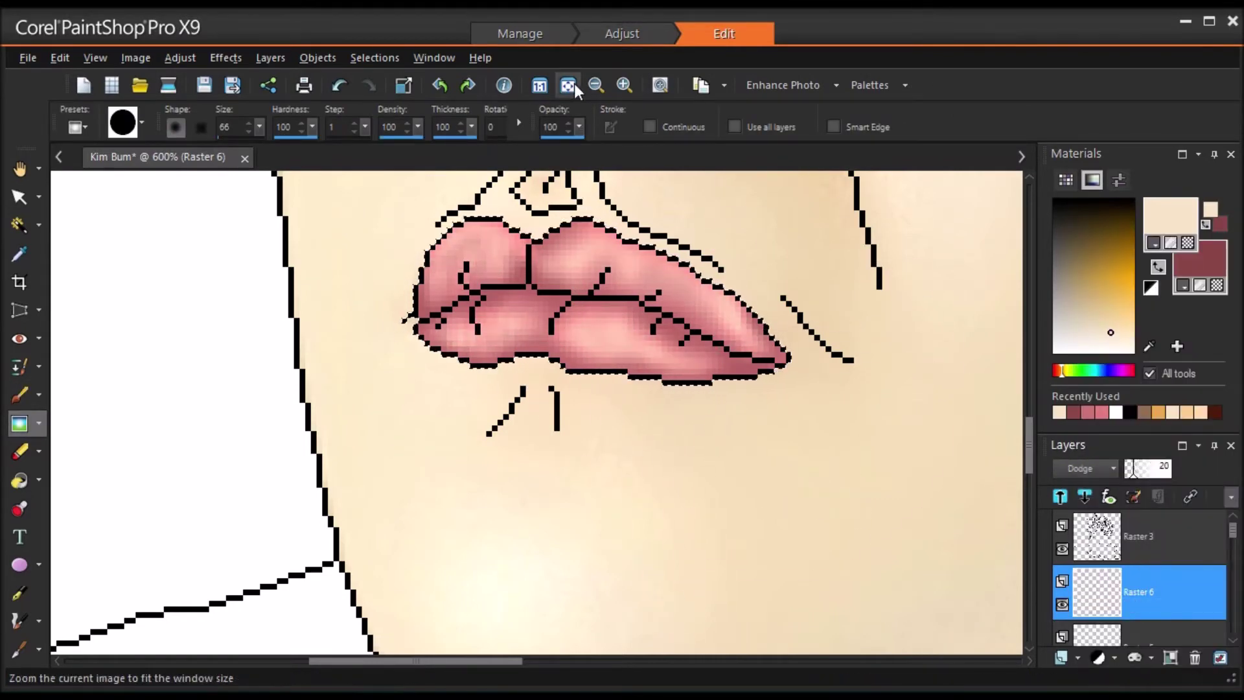
Step: On a new raster layer, paint dark maroon shadows along the line between the lips with the Paint Brush at size 1
key(ctrl+w)
click(19, 395)
click(1158, 267)
click(1082, 228)
scroll(462, 441, up, 10)
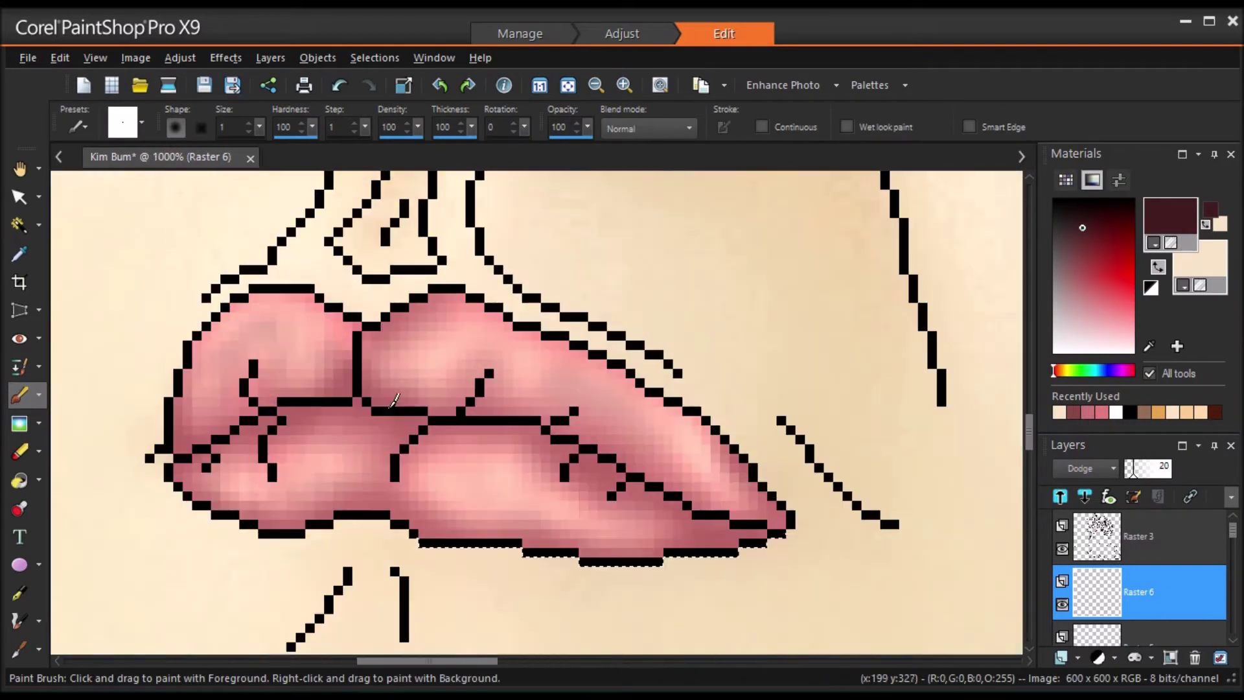
click(216, 458)
click(217, 457)
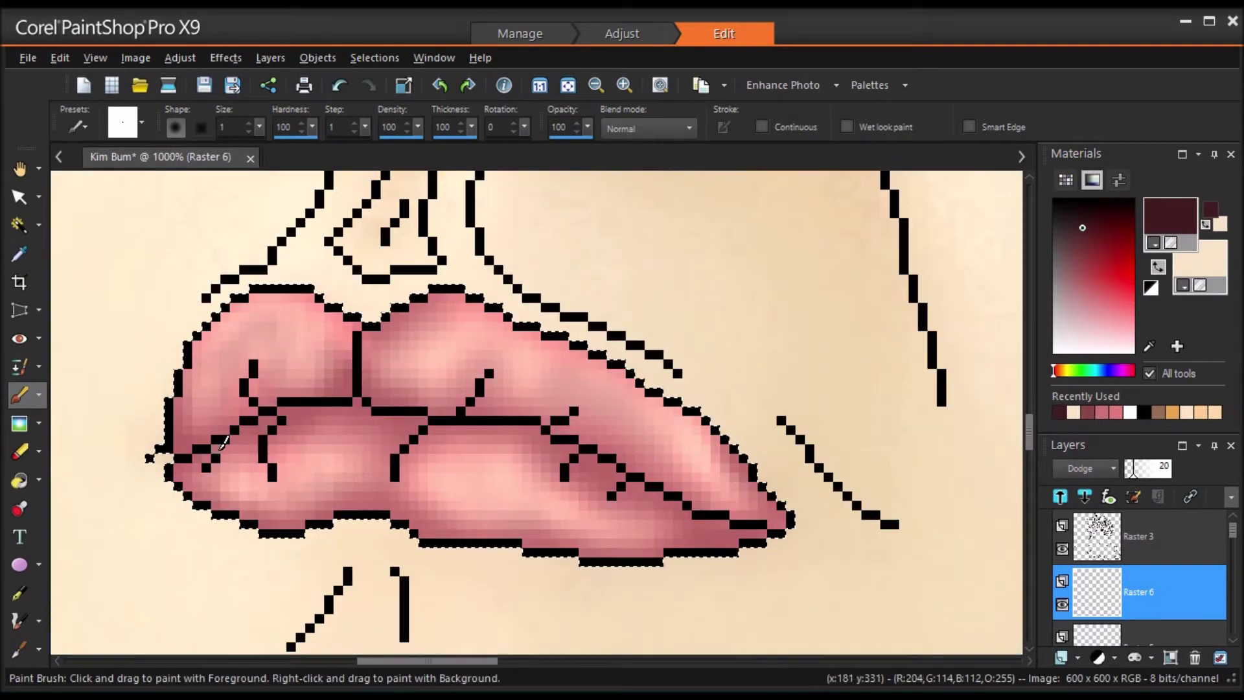
click(1060, 657)
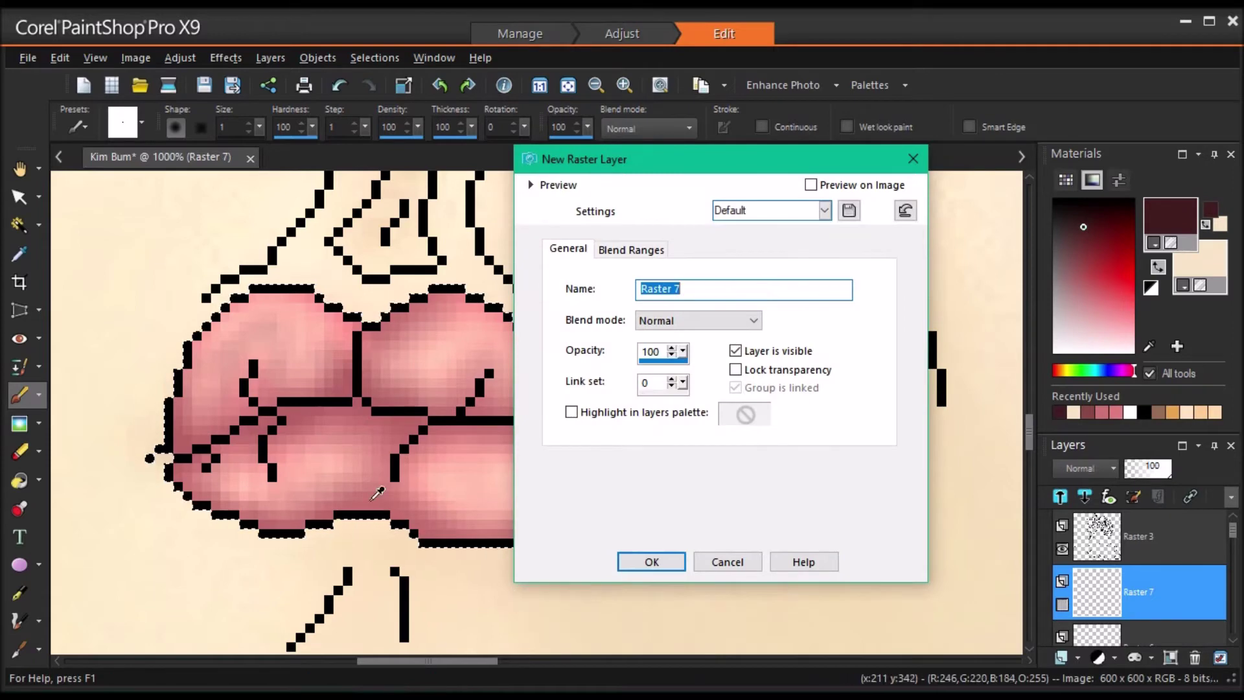
key(Return)
drag(214, 447, 235, 440)
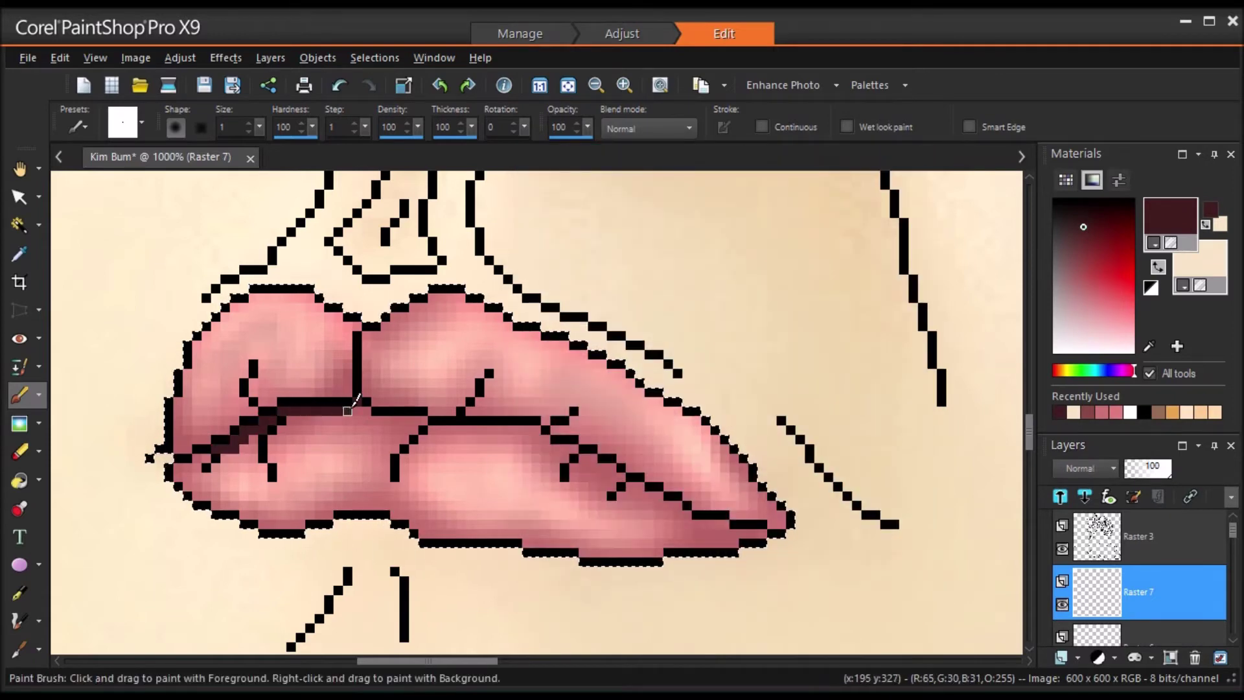
mouse_move(678, 505)
mouse_down()
mouse_move(555, 439)
mouse_move(376, 420)
mouse_up()
drag(715, 524, 707, 524)
Step: Add dark maroon shading along the lower lip's edge, the mouth corners and the lip creases
drag(385, 506, 424, 534)
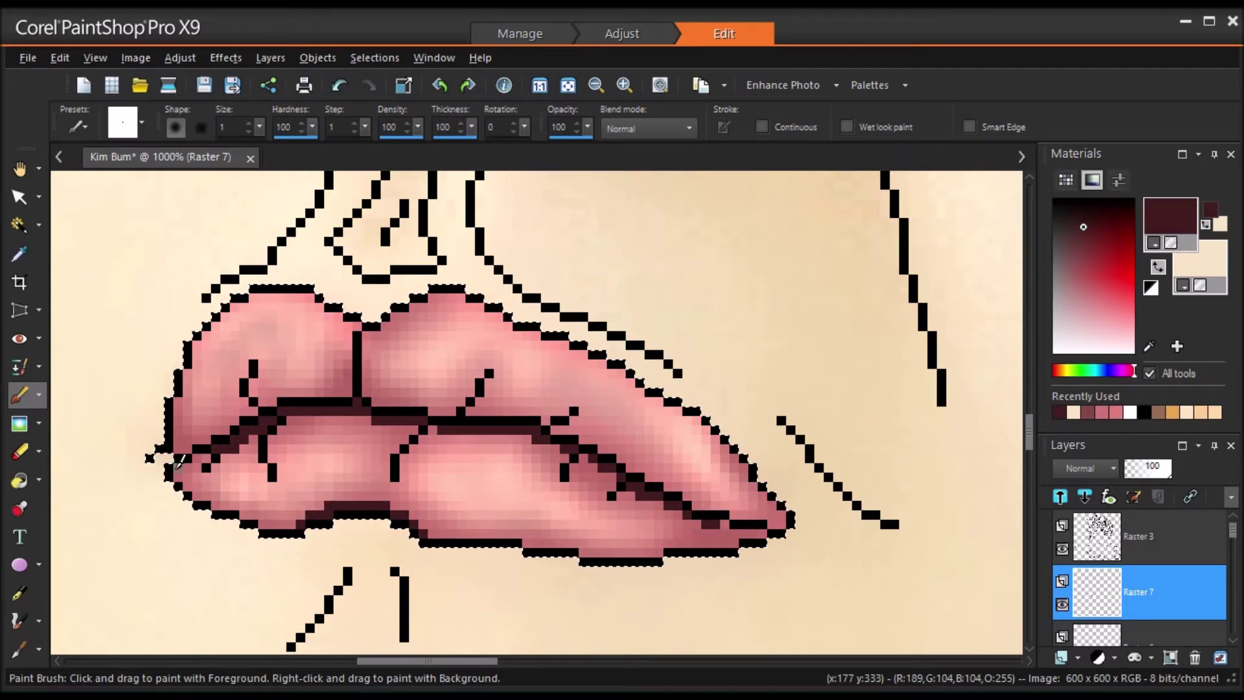
drag(180, 460, 191, 496)
drag(765, 540, 678, 540)
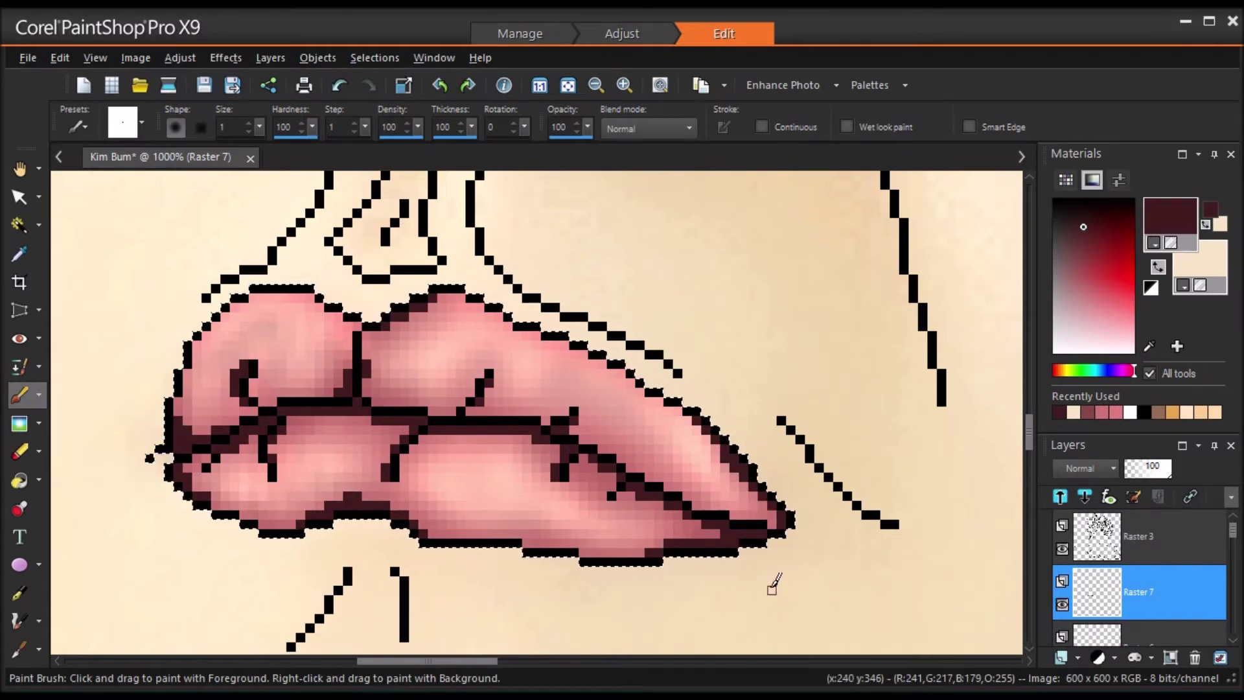
Step: Soften the maroon lip shading with the Soften Brush at size 66 and set its layer to Overlay at 53 opacity
click(19, 424)
mouse_move(390, 326)
mouse_down()
mouse_move(441, 395)
mouse_move(621, 469)
mouse_up()
click(1095, 469)
click(1139, 554)
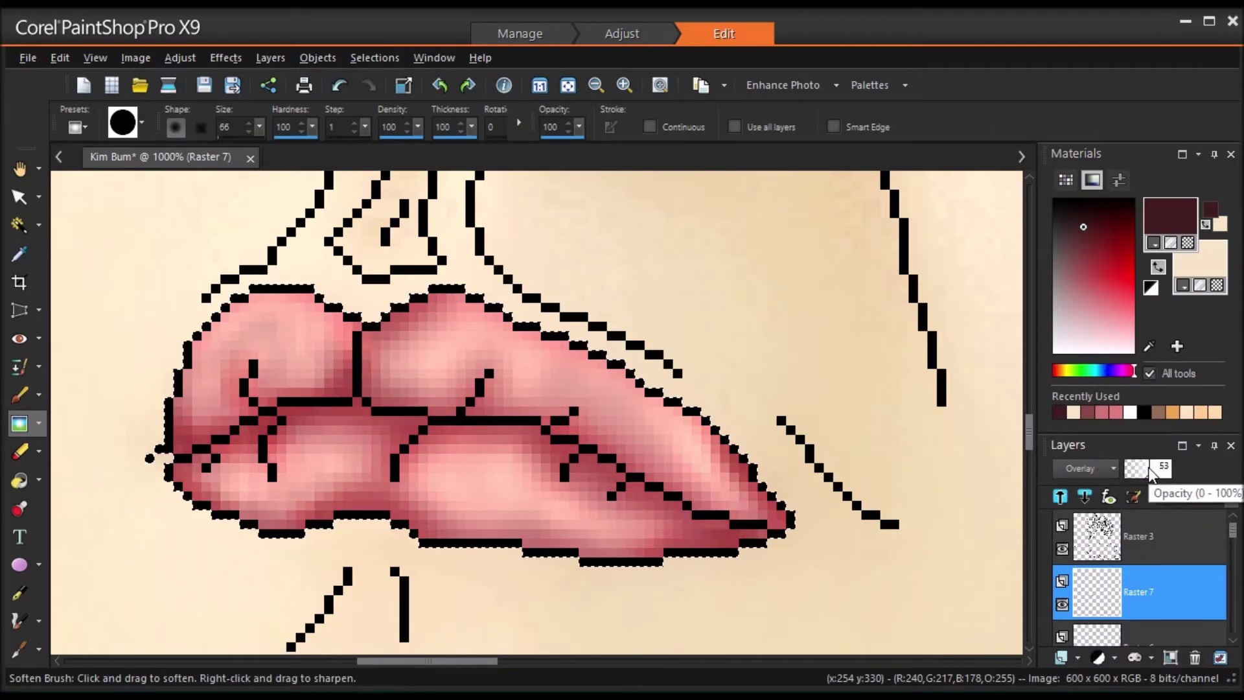
Step: On a new raster layer, spray white highlights onto both lips with the Airbrush at size 4 and opacity 50
click(1076, 662)
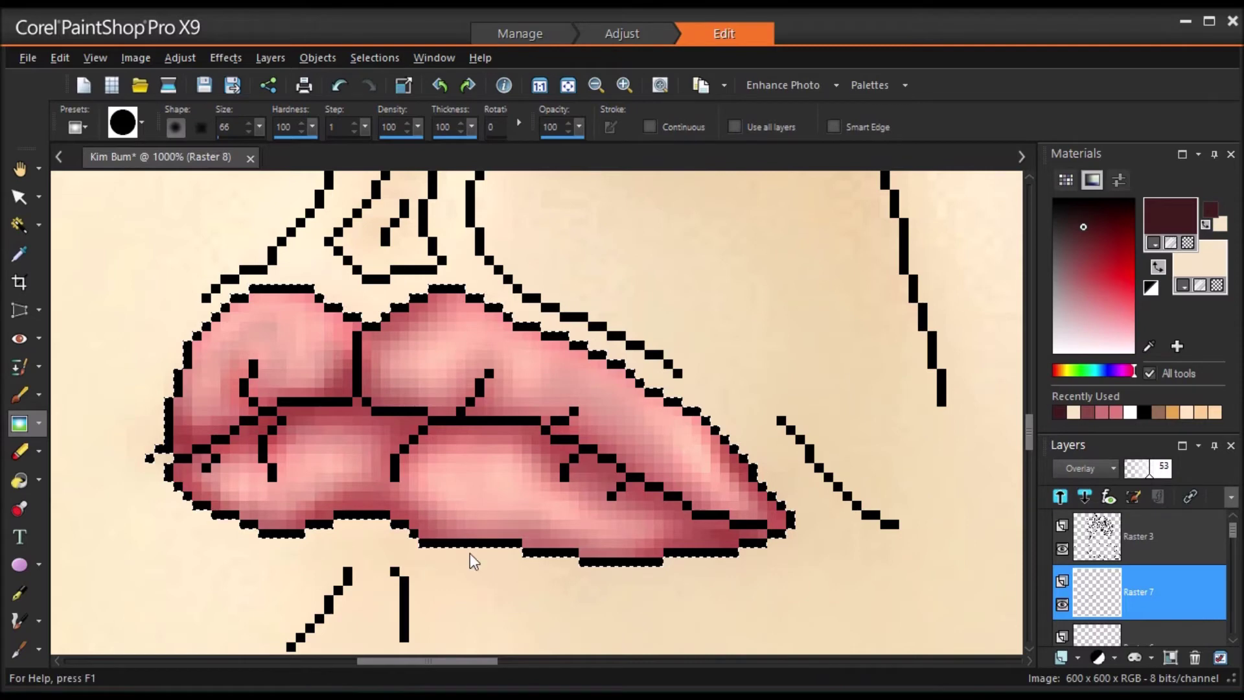
click(39, 394)
click(85, 420)
click(1158, 266)
drag(1071, 343, 1024, 358)
drag(259, 127, 246, 122)
drag(214, 367, 253, 345)
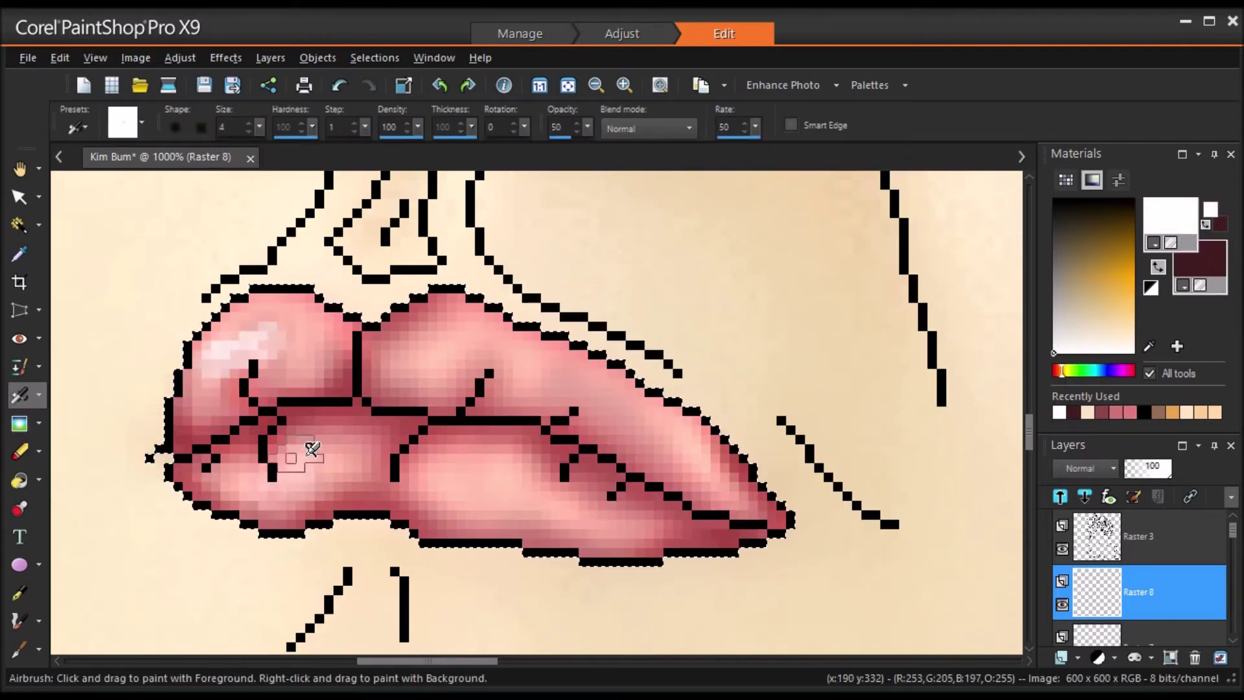
mouse_move(426, 350)
mouse_down()
mouse_move(451, 383)
mouse_move(567, 387)
mouse_up()
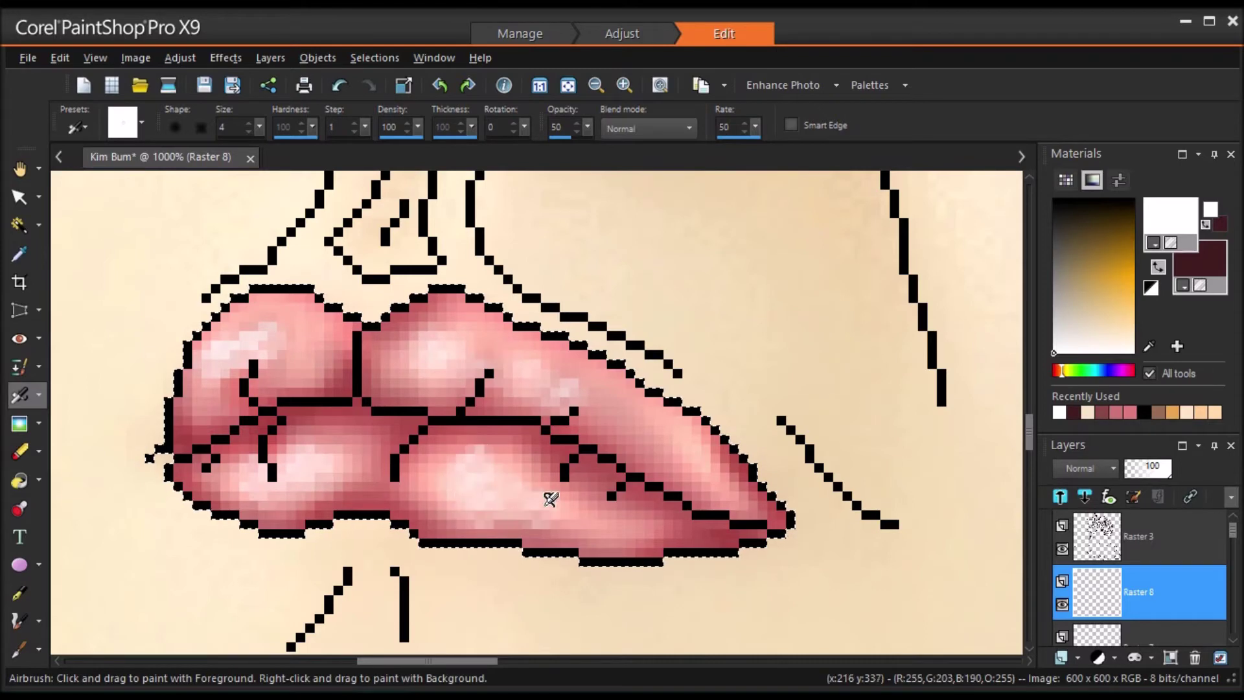
Step: Try different blend modes on the white lip highlight layer and adjust the layer's opacity
click(1084, 468)
click(1121, 492)
click(1084, 468)
click(1121, 636)
click(1145, 472)
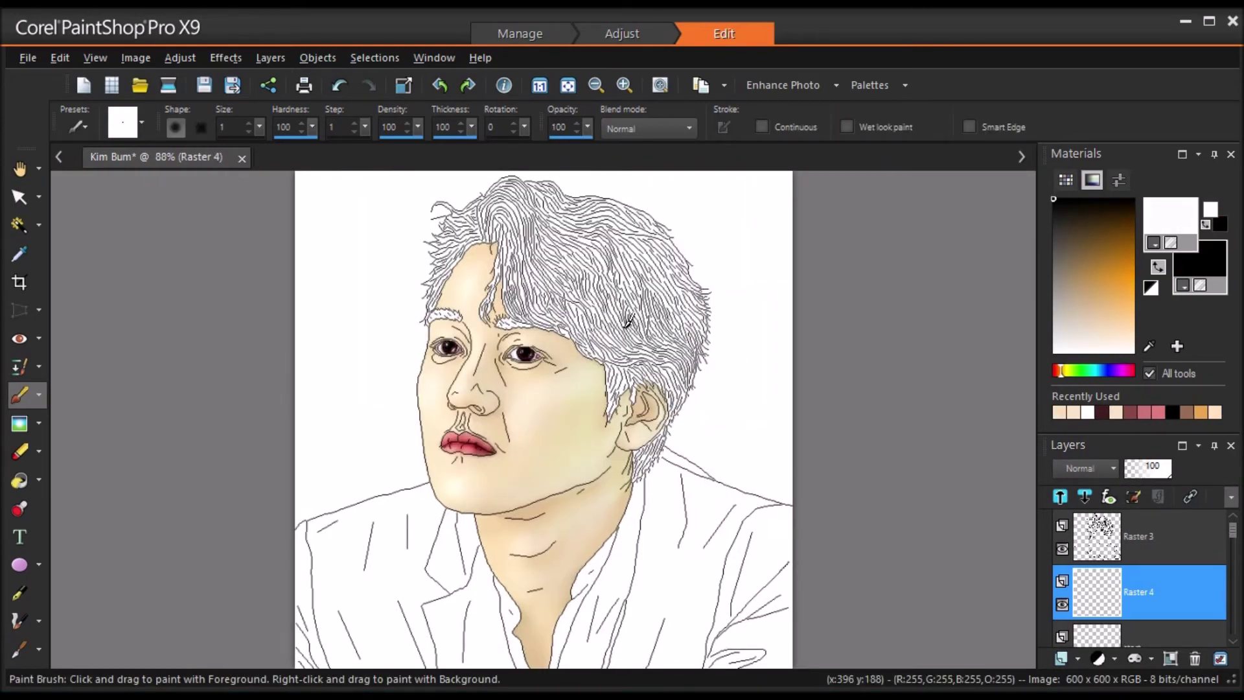
Step: Paint fine dark maroon hair strokes over both eyebrows on Raster 4 with the Paint Brush at size 1
scroll(628, 321, up, 5)
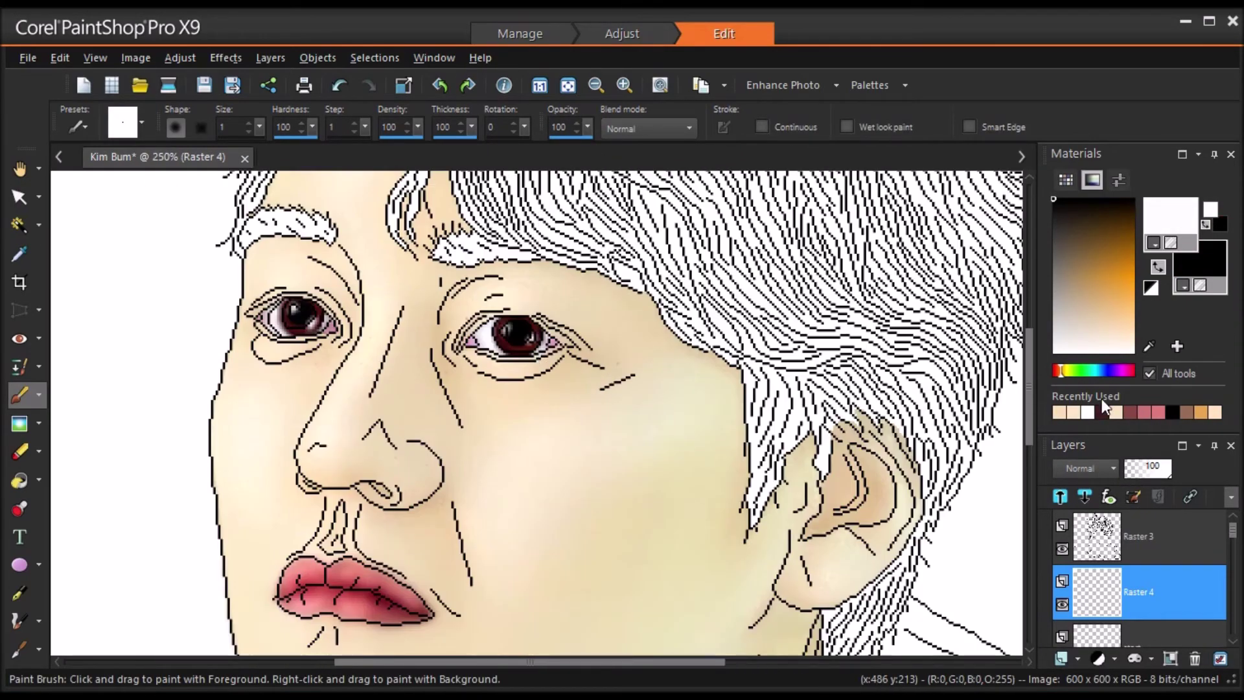
click(1103, 410)
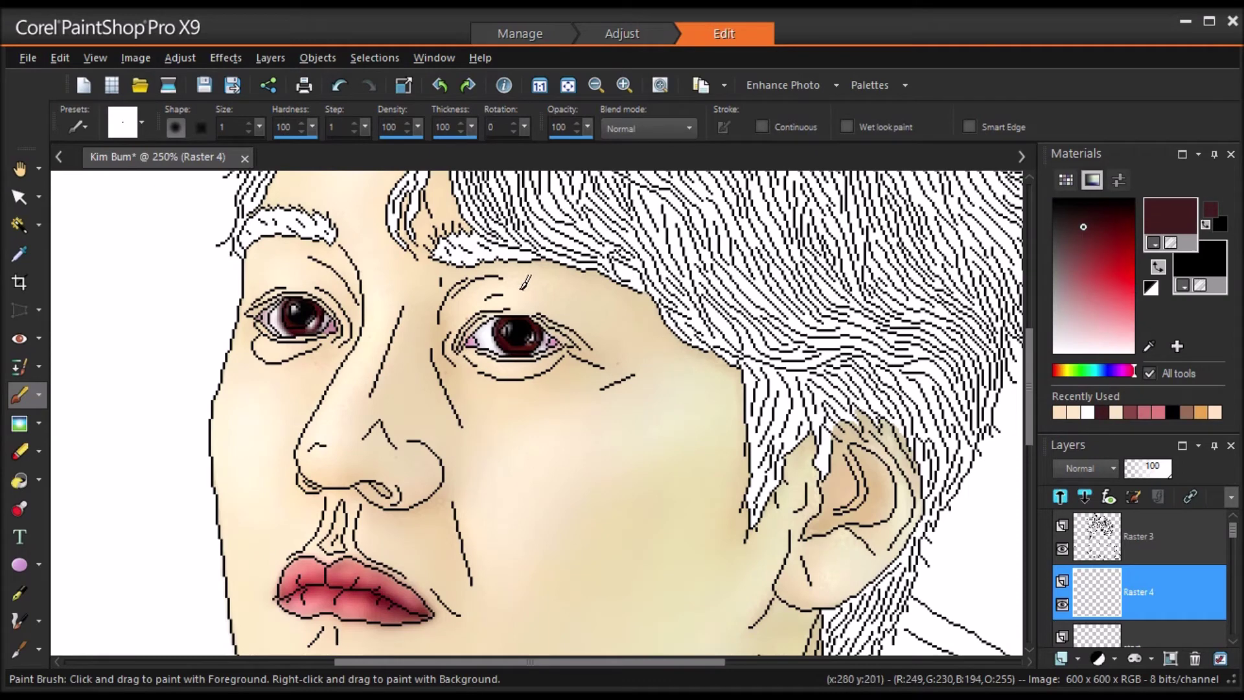
drag(438, 232, 482, 260)
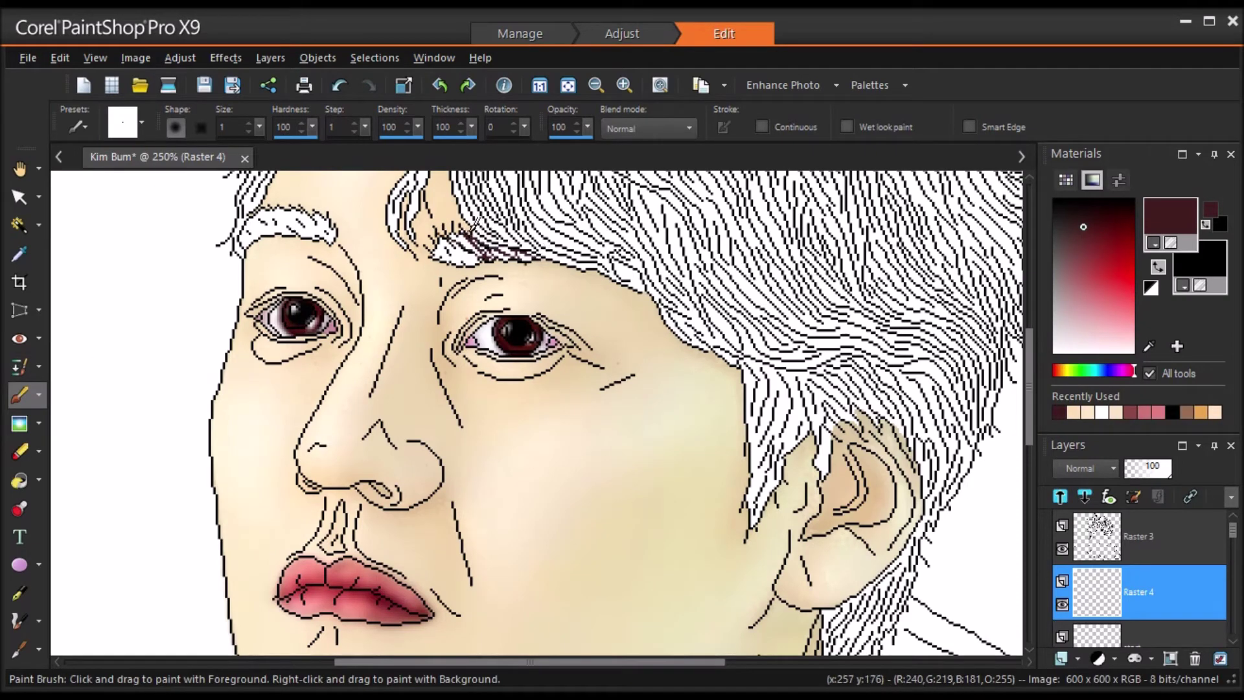
mouse_move(431, 256)
mouse_down()
mouse_move(473, 227)
mouse_move(452, 230)
mouse_up()
drag(454, 263, 479, 251)
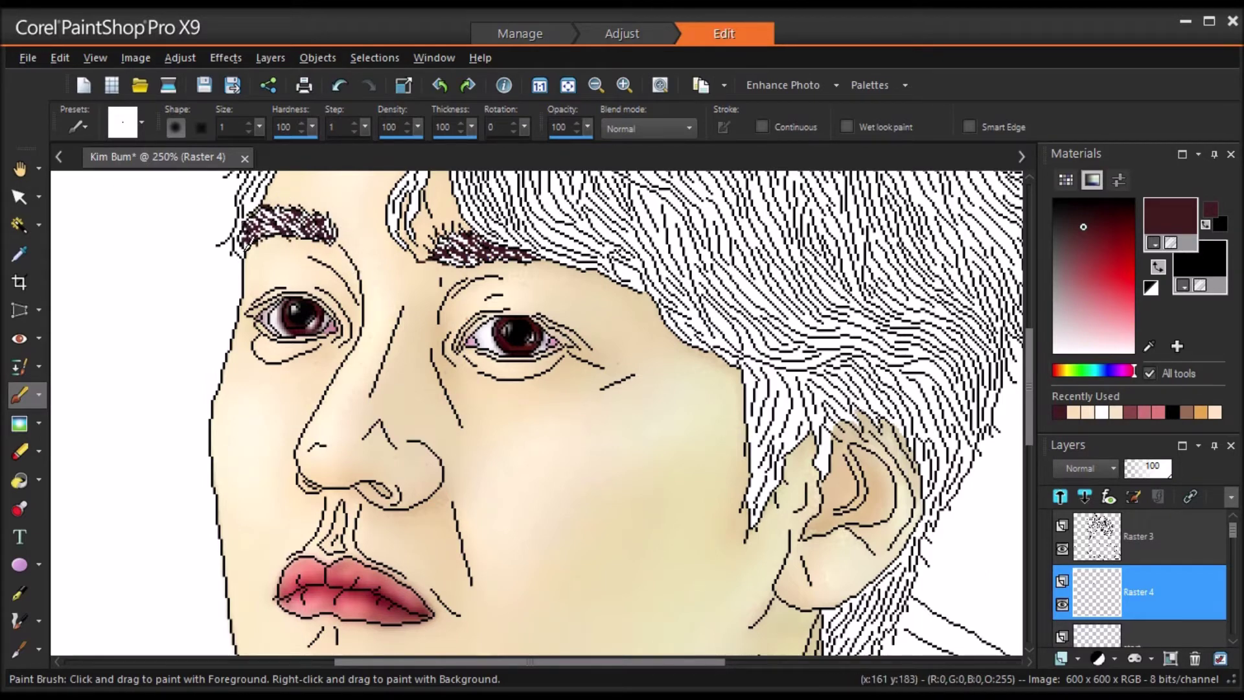
Step: Erase the maroon strokes from the eyebrow nearer the ear with the Eraser at size 10 and repaint it with fine strokes
click(19, 451)
drag(436, 254, 515, 256)
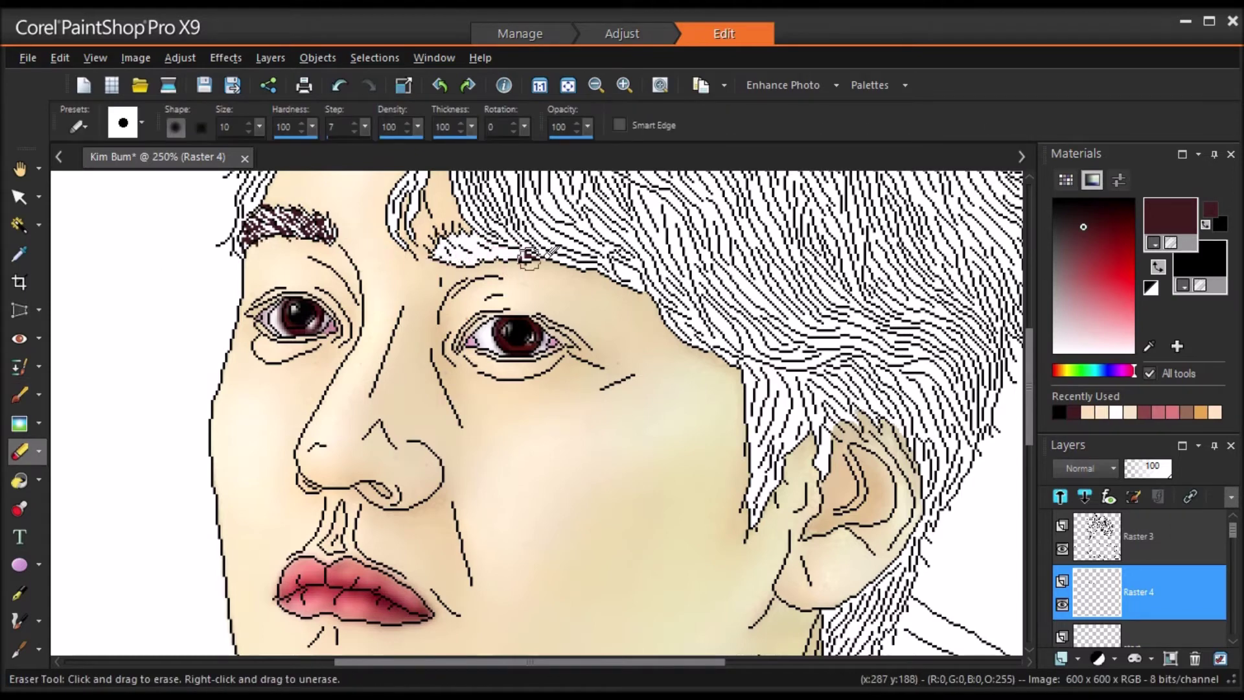
click(19, 395)
drag(474, 248, 448, 246)
click(339, 85)
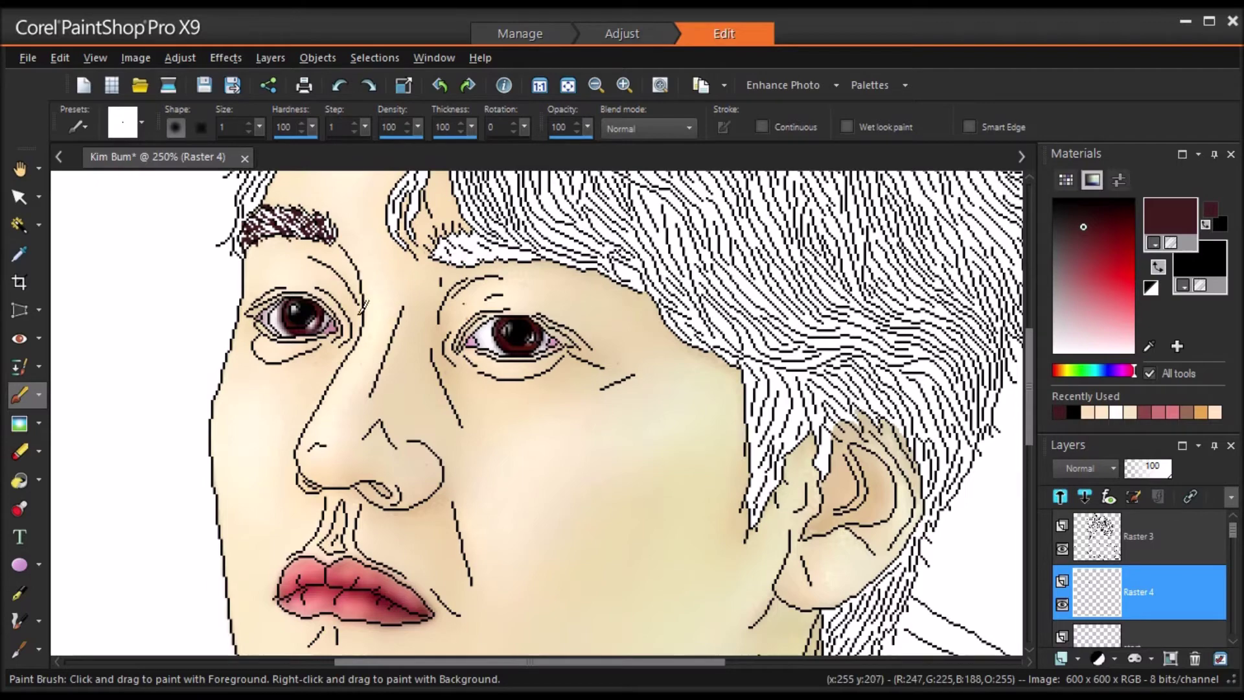
drag(441, 247, 452, 242)
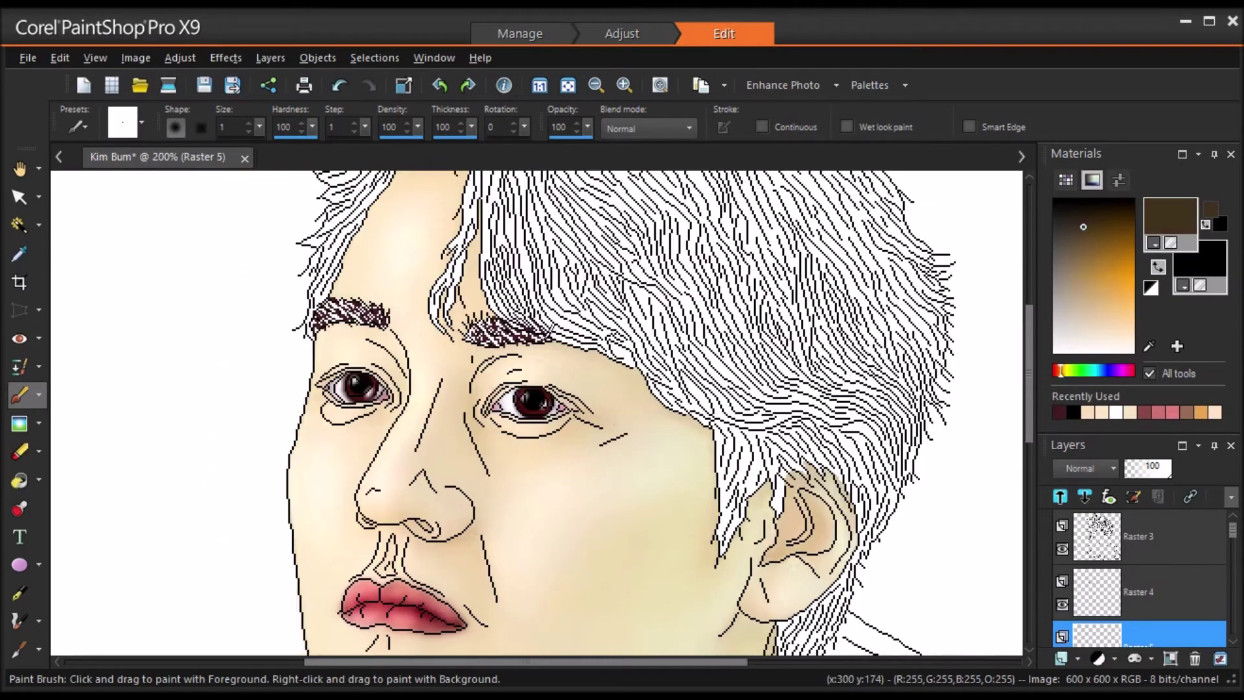
Step: On a new raster layer, paint fine reddish-brown hair strokes over the eyebrows with the Paint Brush at size 1
scroll(428, 333, down, 1)
scroll(426, 332, up, 2)
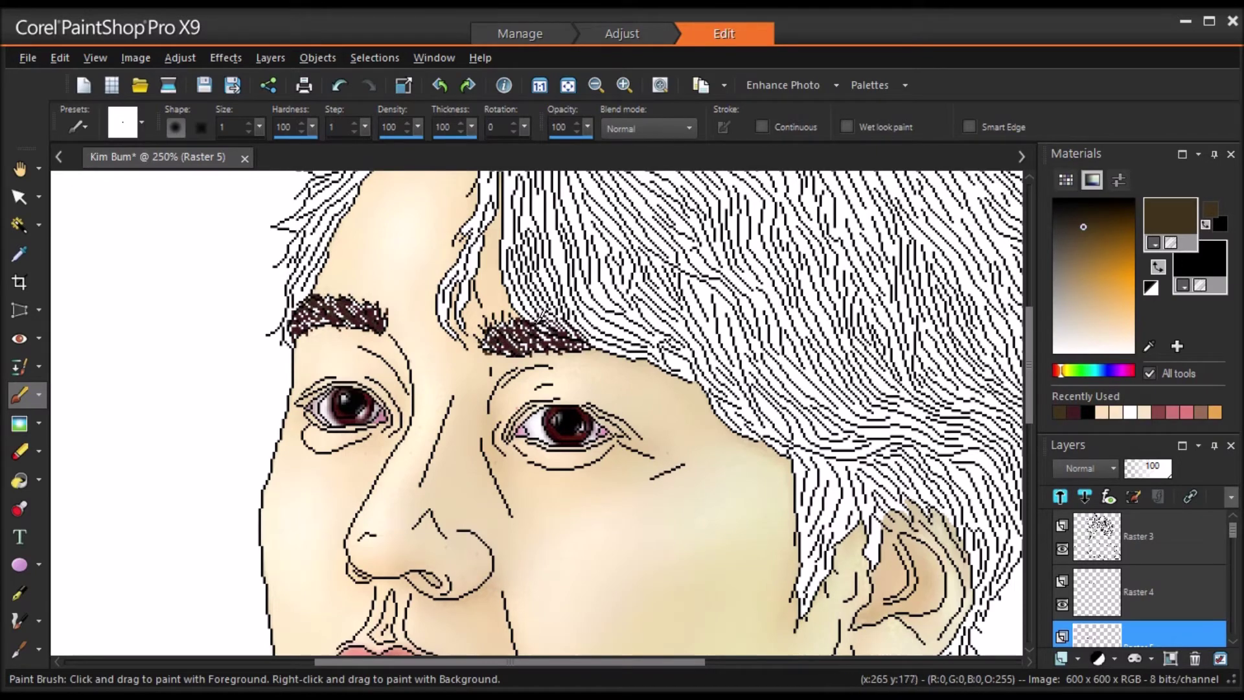
click(1067, 655)
click(1053, 511)
click(647, 562)
click(1058, 372)
click(1108, 245)
click(1117, 225)
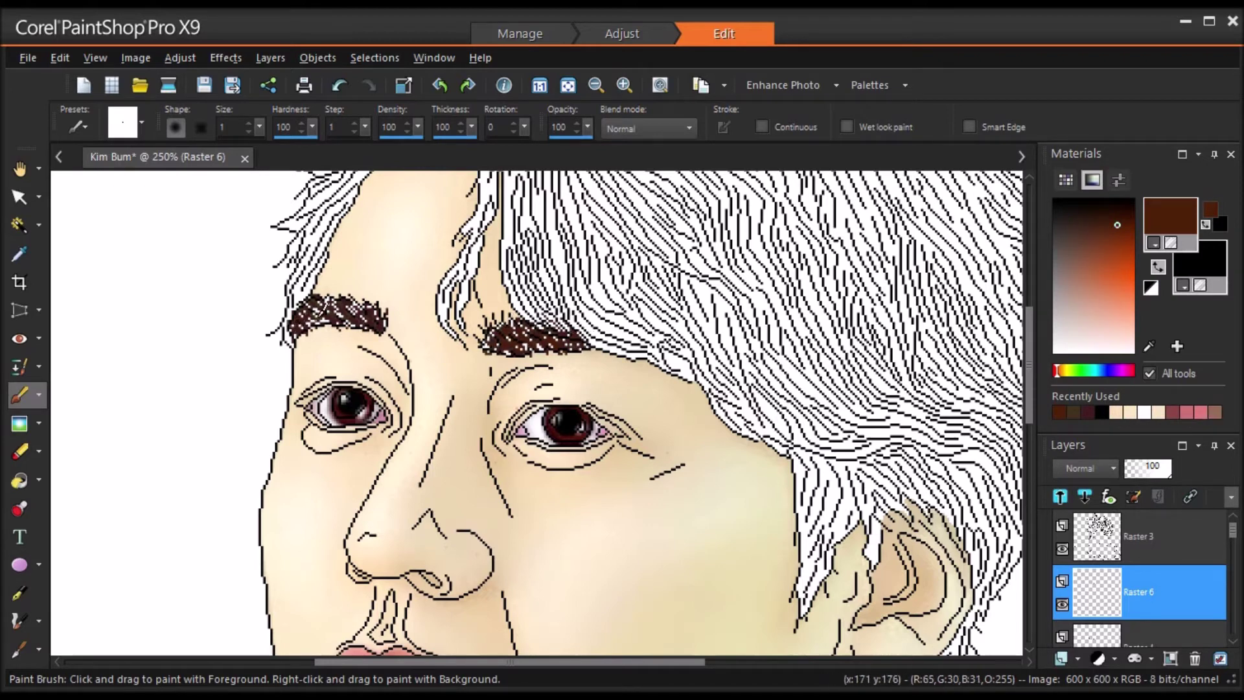
click(339, 85)
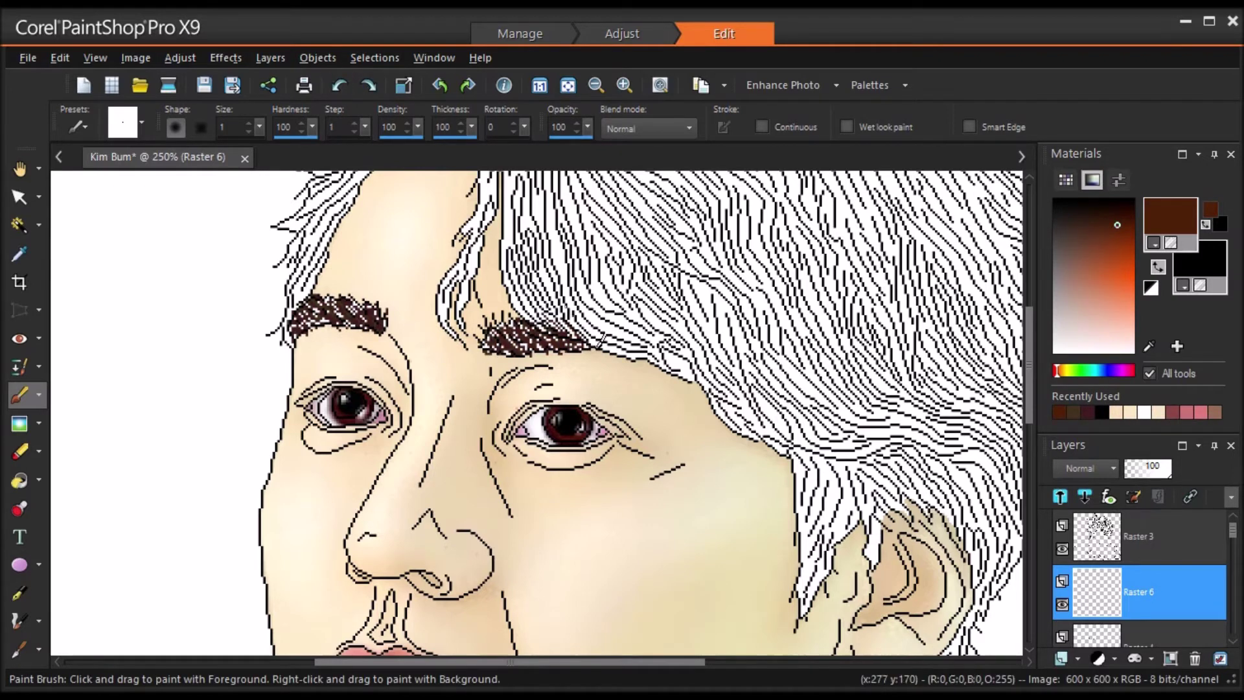
mouse_move(519, 337)
mouse_down()
mouse_move(541, 319)
mouse_move(587, 343)
mouse_up()
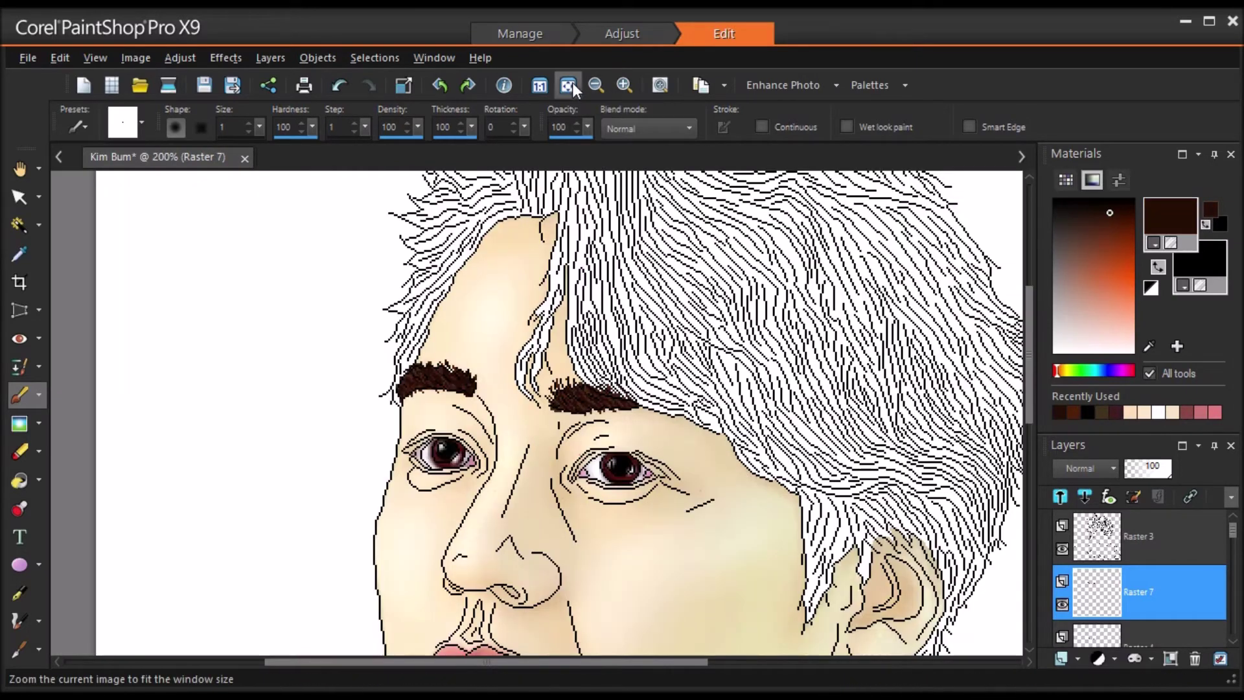
Step: Fill the selected hair area with dark brown on Raster 4 using the Paint Brush at size 47
click(567, 85)
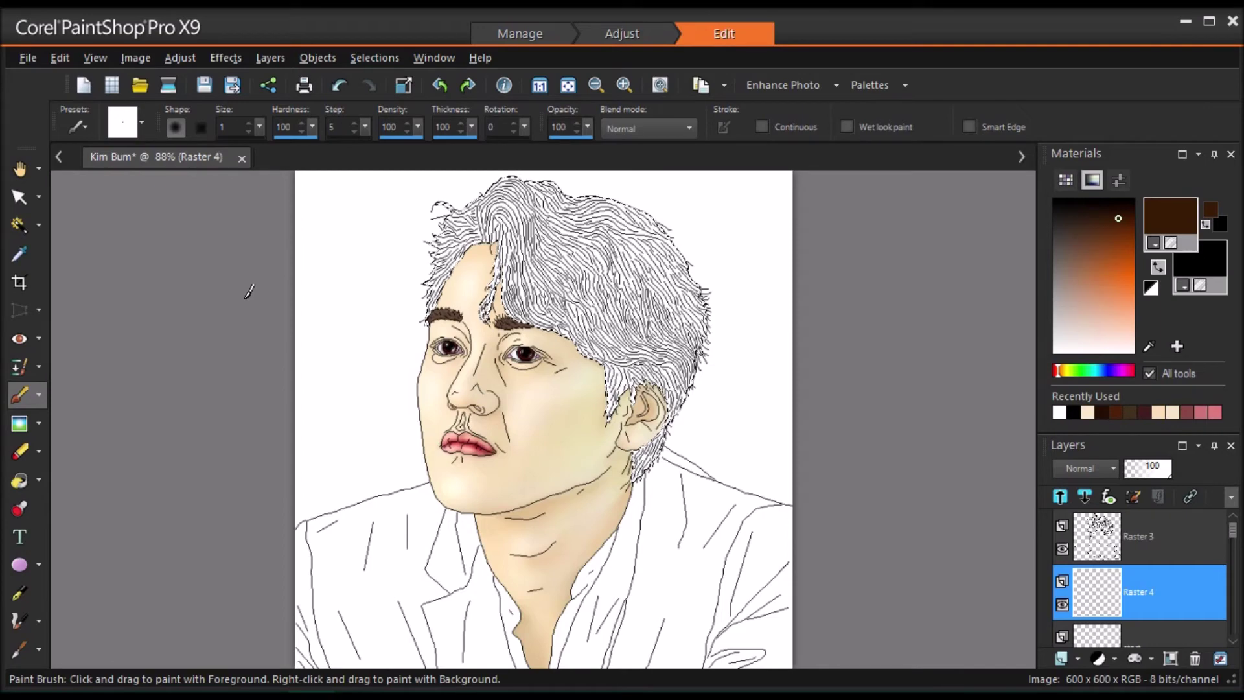
drag(259, 127, 305, 153)
mouse_move(482, 225)
mouse_down()
mouse_move(430, 293)
mouse_move(438, 206)
mouse_move(483, 224)
mouse_move(554, 191)
mouse_move(511, 227)
mouse_move(523, 337)
mouse_move(555, 315)
mouse_move(611, 412)
mouse_move(662, 385)
mouse_move(627, 484)
mouse_move(690, 392)
mouse_move(696, 304)
mouse_move(627, 214)
mouse_move(538, 225)
mouse_move(606, 338)
mouse_move(669, 364)
mouse_move(582, 242)
mouse_move(591, 301)
mouse_move(676, 319)
mouse_move(555, 211)
mouse_up()
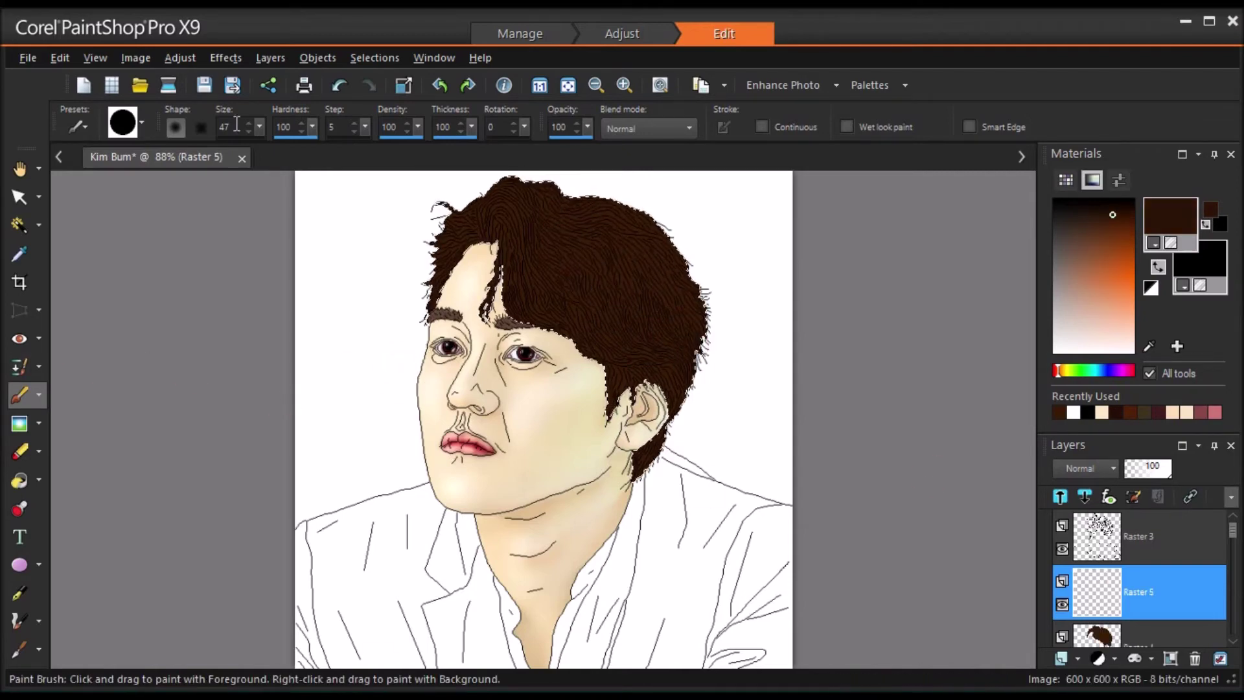
Step: Paint darker brown strands along the hair on Raster 5 with the Paint Brush at size 2
drag(259, 127, 251, 130)
scroll(545, 337, up, 2)
mouse_move(1030, 512)
mouse_down()
mouse_move(1164, 499)
mouse_move(1153, 481)
mouse_up()
mouse_move(469, 271)
mouse_down()
mouse_move(469, 259)
mouse_move(534, 380)
mouse_up()
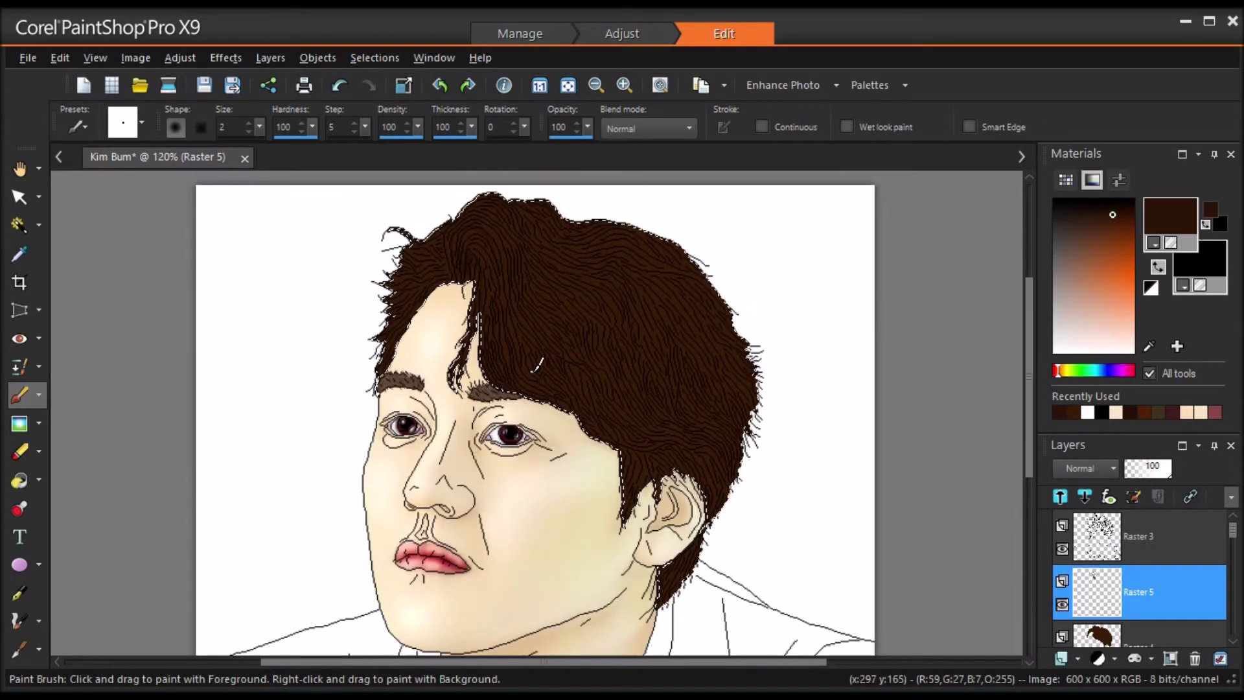
drag(497, 254, 528, 350)
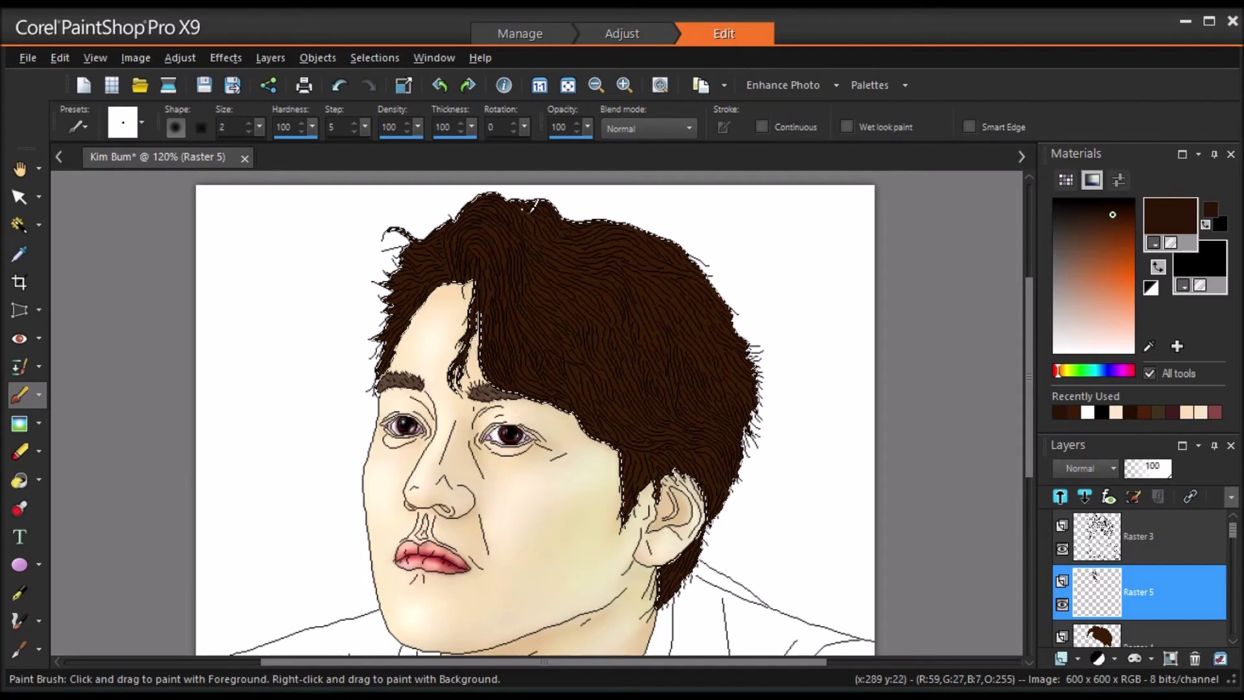
drag(547, 243, 678, 295)
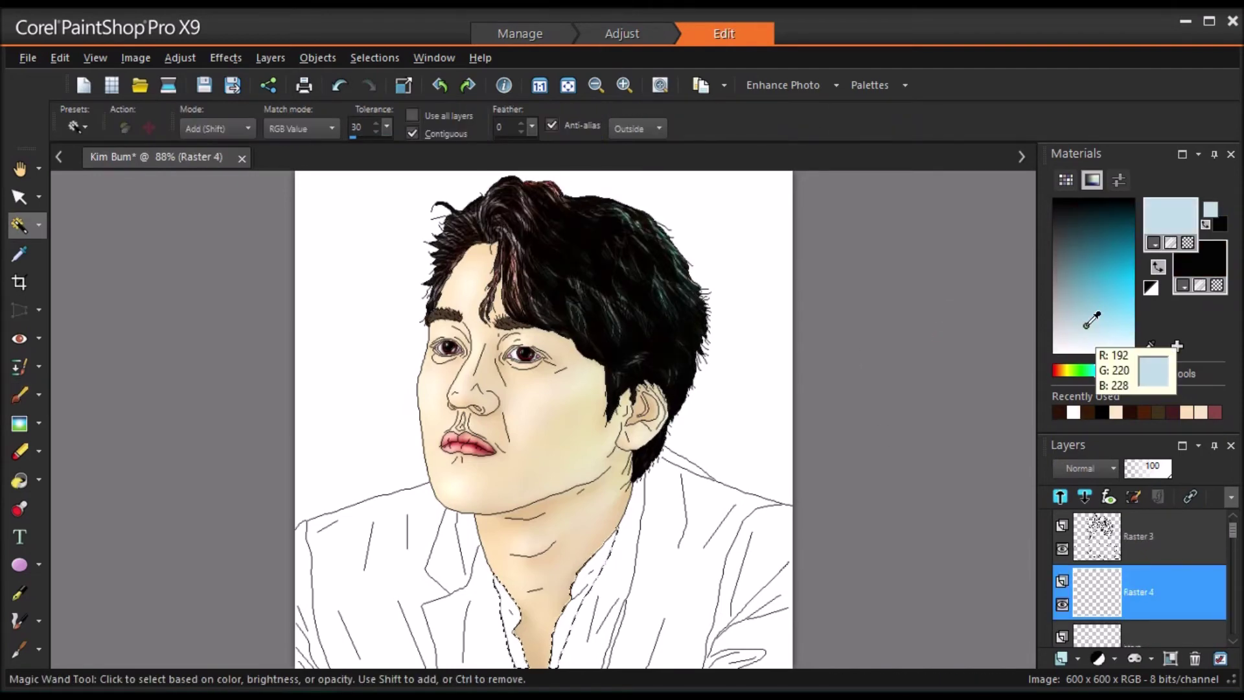
Step: Fill the selected shirt collar with pale bluish white on Raster 4 using the Paint Brush at size 57
drag(260, 127, 280, 133)
mouse_move(500, 584)
mouse_down()
mouse_move(556, 651)
mouse_move(612, 502)
mouse_up()
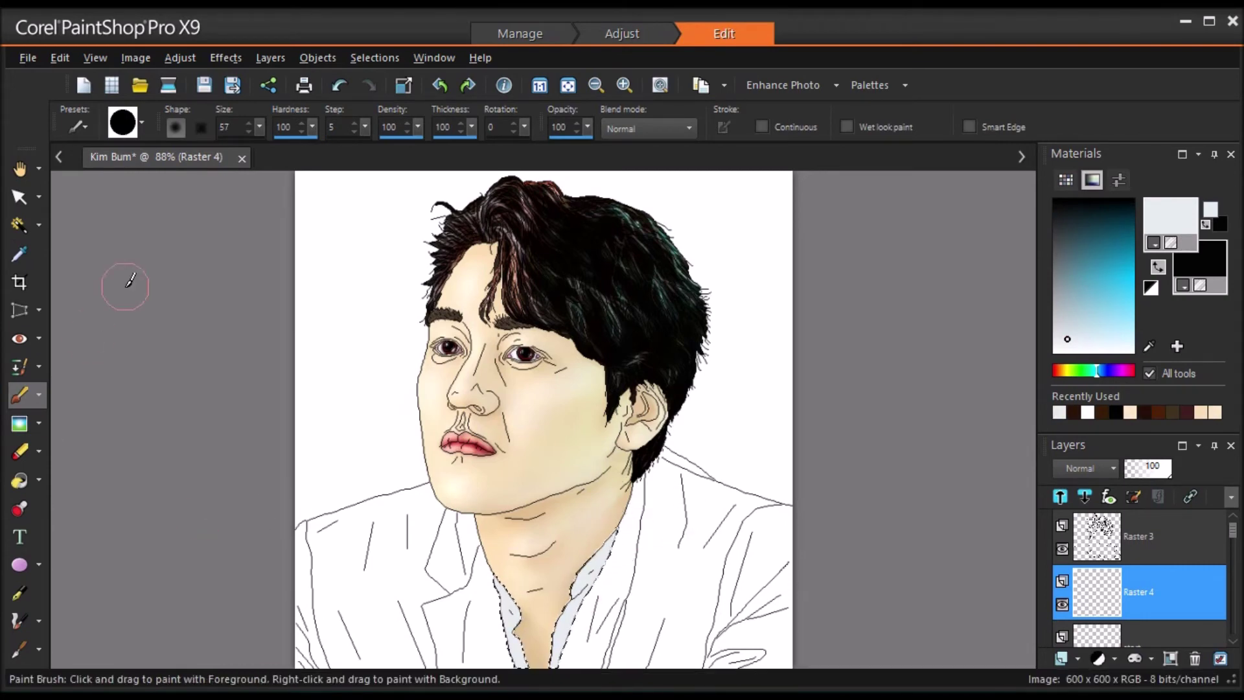
Step: On a new raster layer, paint gray shadows along both sides of the shirt collar with the Paint Brush at size 19
drag(259, 128, 266, 134)
click(1061, 658)
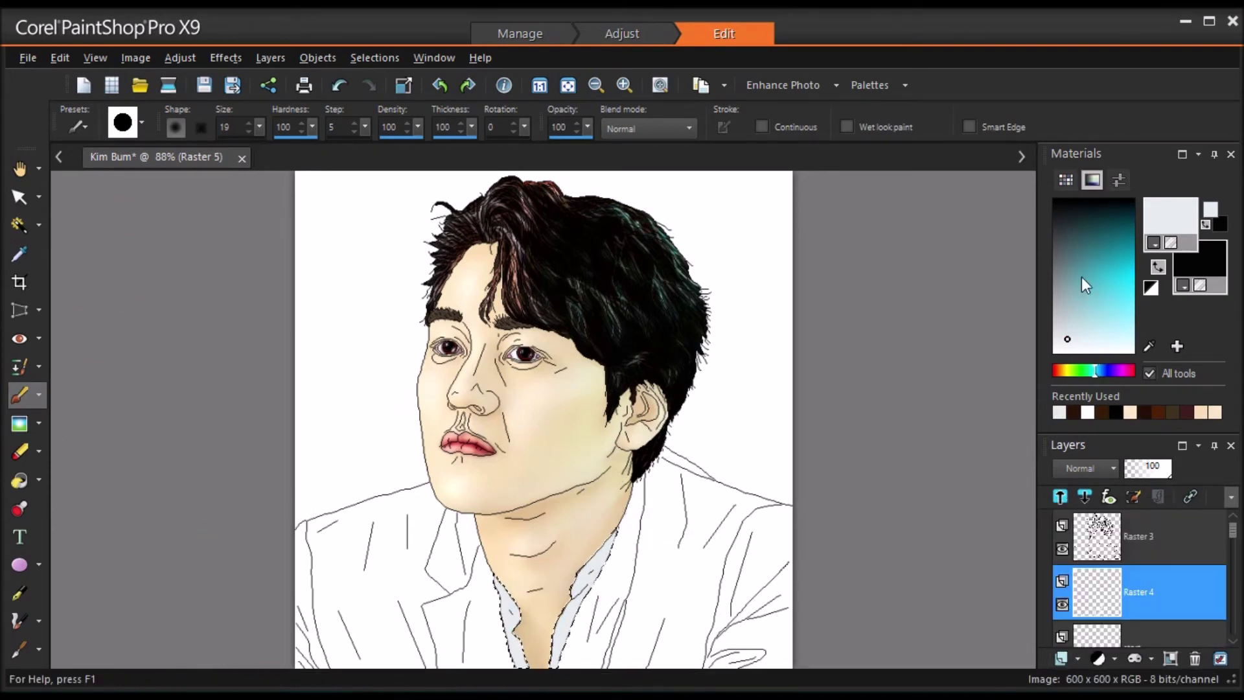
click(632, 560)
click(1060, 322)
drag(1067, 315, 1054, 306)
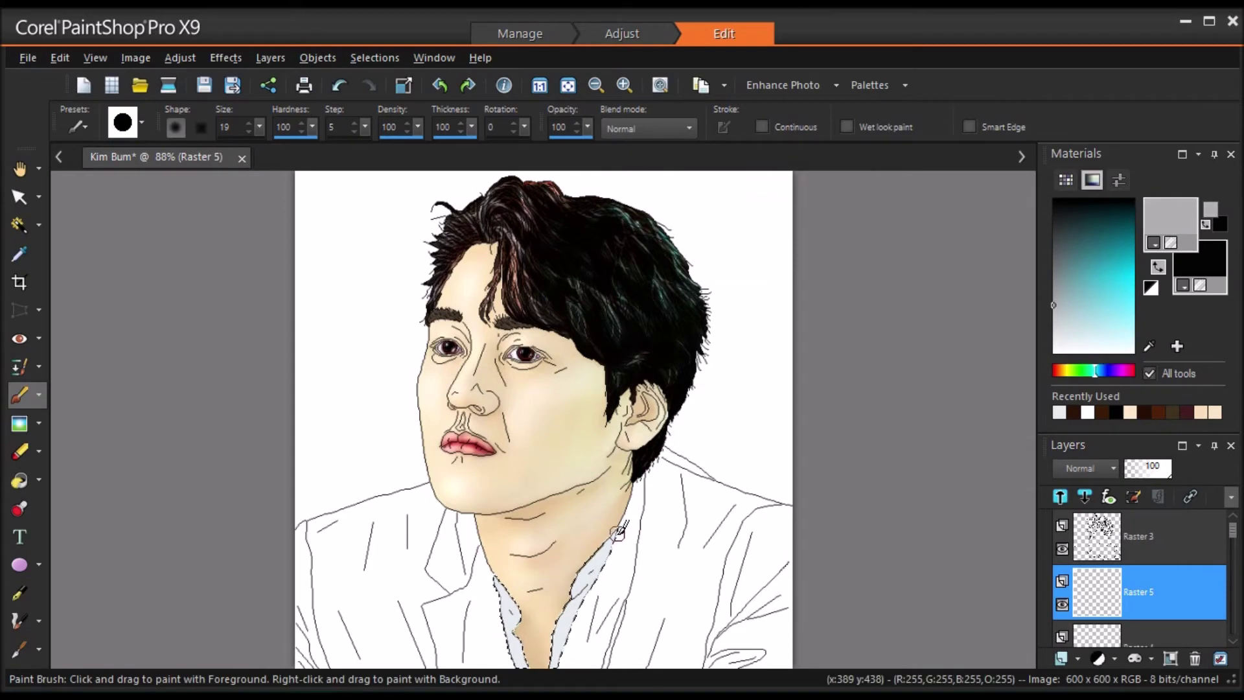
drag(619, 532, 592, 592)
drag(497, 609, 509, 664)
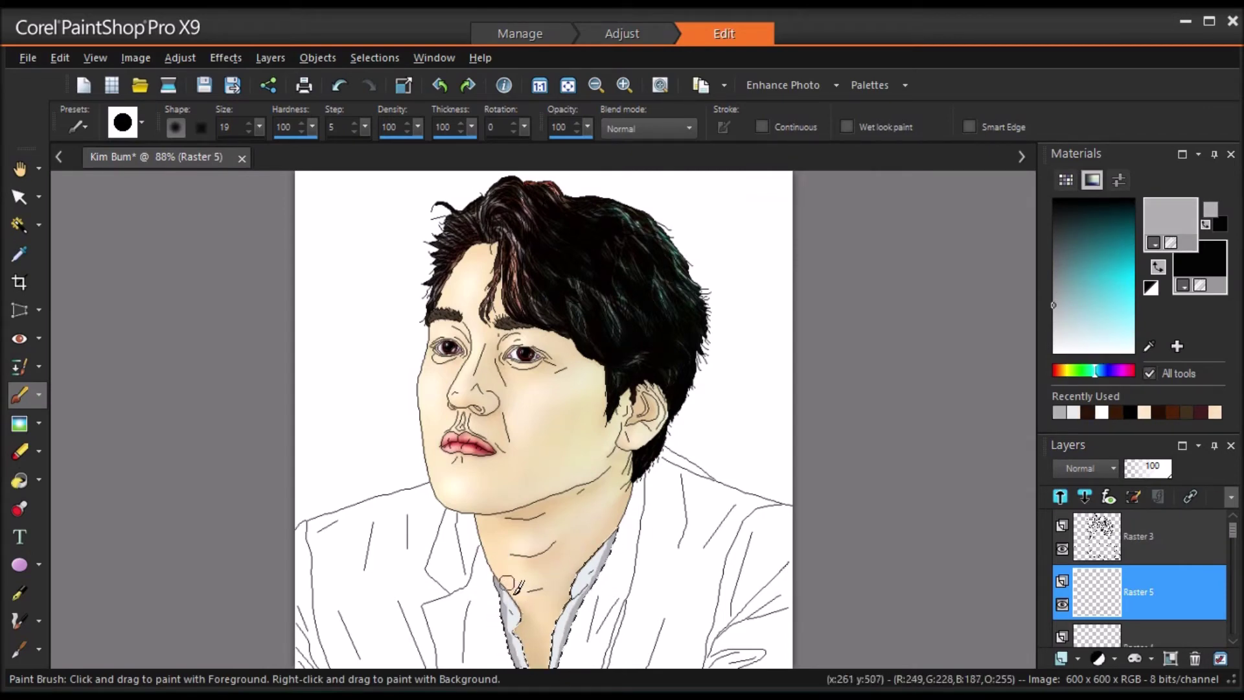
Step: Smooth the gray collar shadows with the Soften Brush at size 66 and set their layer to Multiply at 32 opacity
click(19, 423)
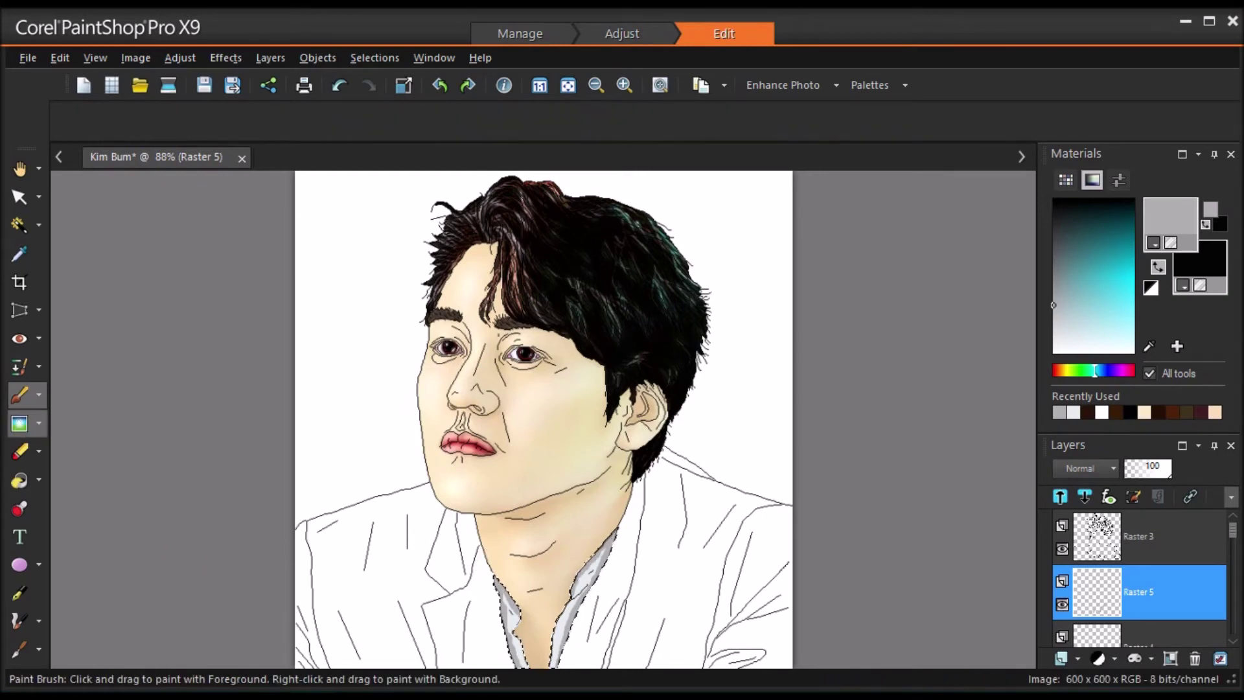
mouse_move(608, 545)
mouse_down()
mouse_move(577, 626)
mouse_move(598, 554)
mouse_up()
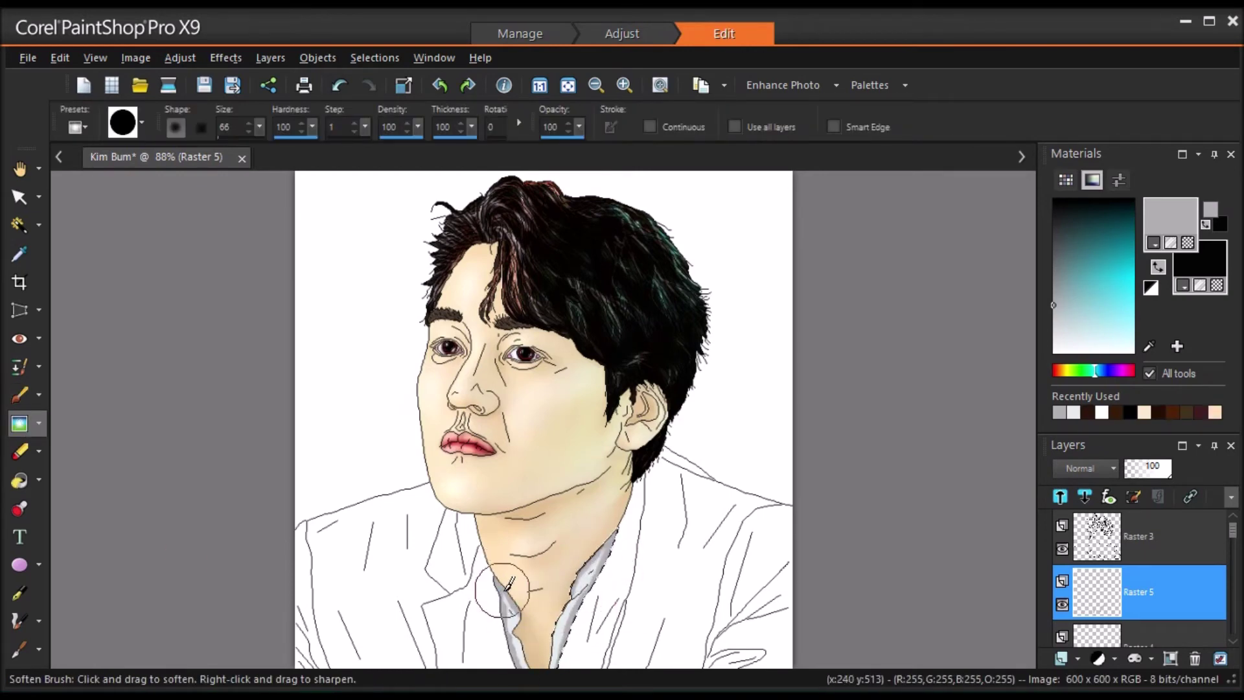
click(1083, 468)
click(1089, 551)
click(1084, 468)
click(1102, 489)
drag(1166, 468, 1139, 468)
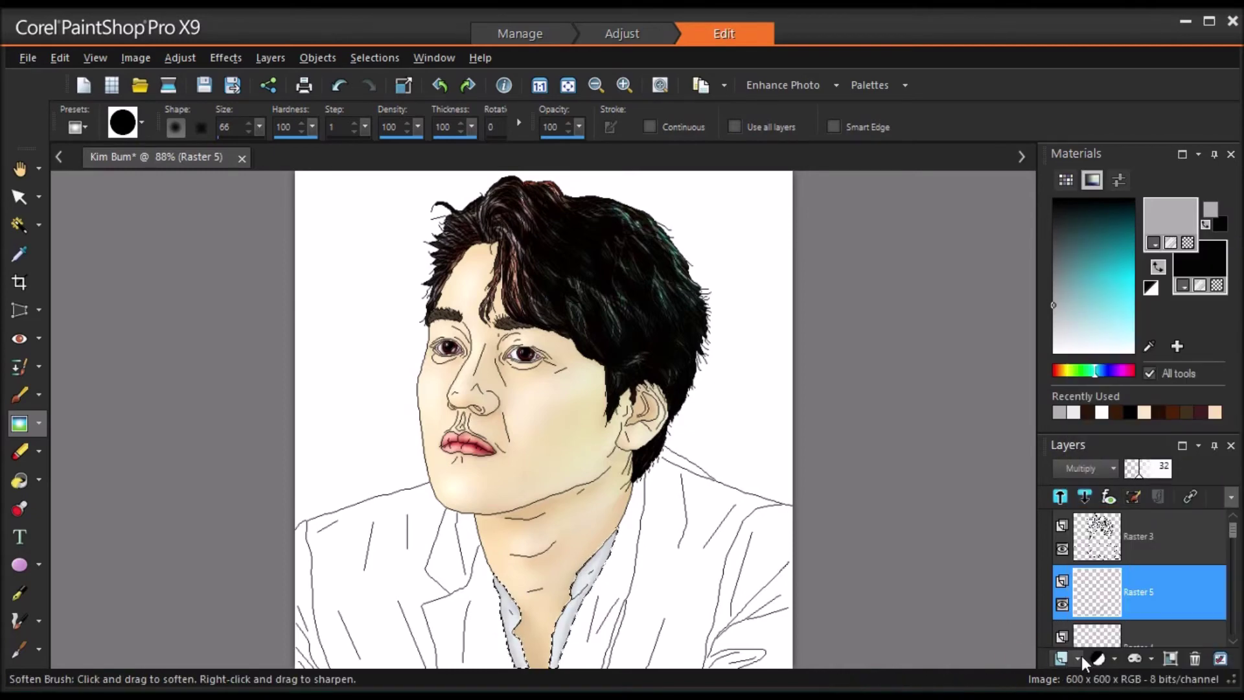
Step: On a new raster layer, paint white highlights on the shirt collar with the Paint Brush at size 2
click(1079, 659)
click(1102, 509)
click(655, 563)
click(1111, 371)
click(1055, 352)
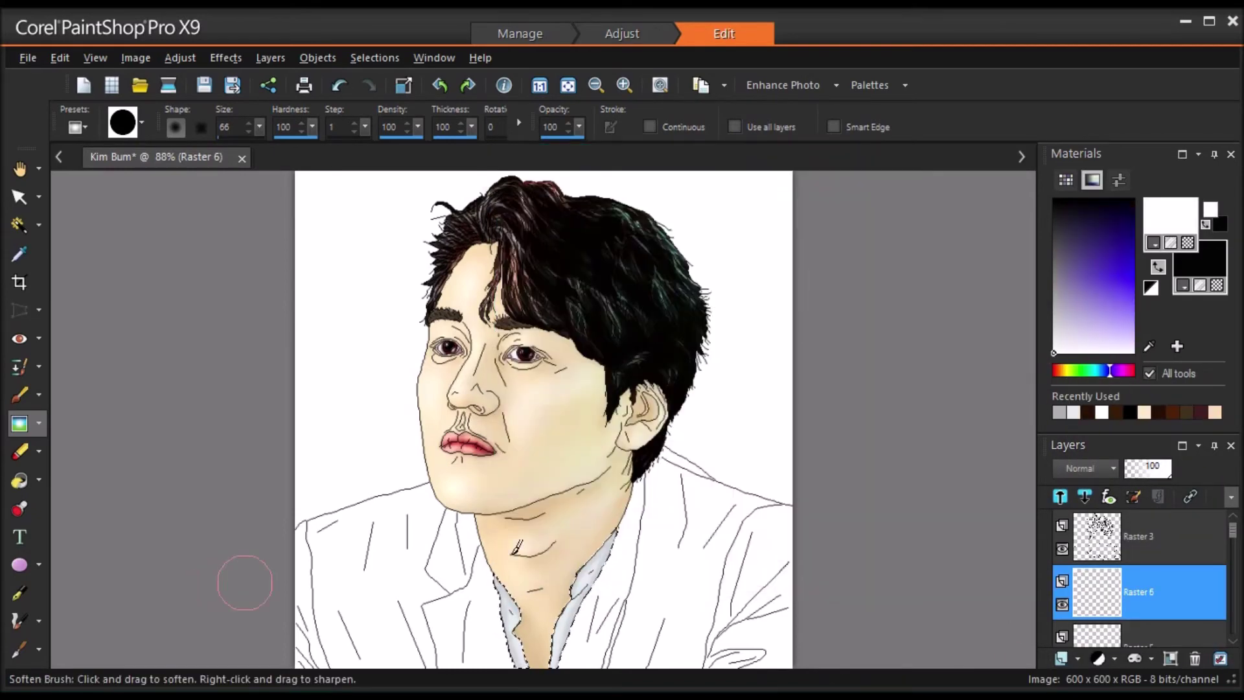
click(20, 395)
click(249, 132)
drag(585, 575, 592, 571)
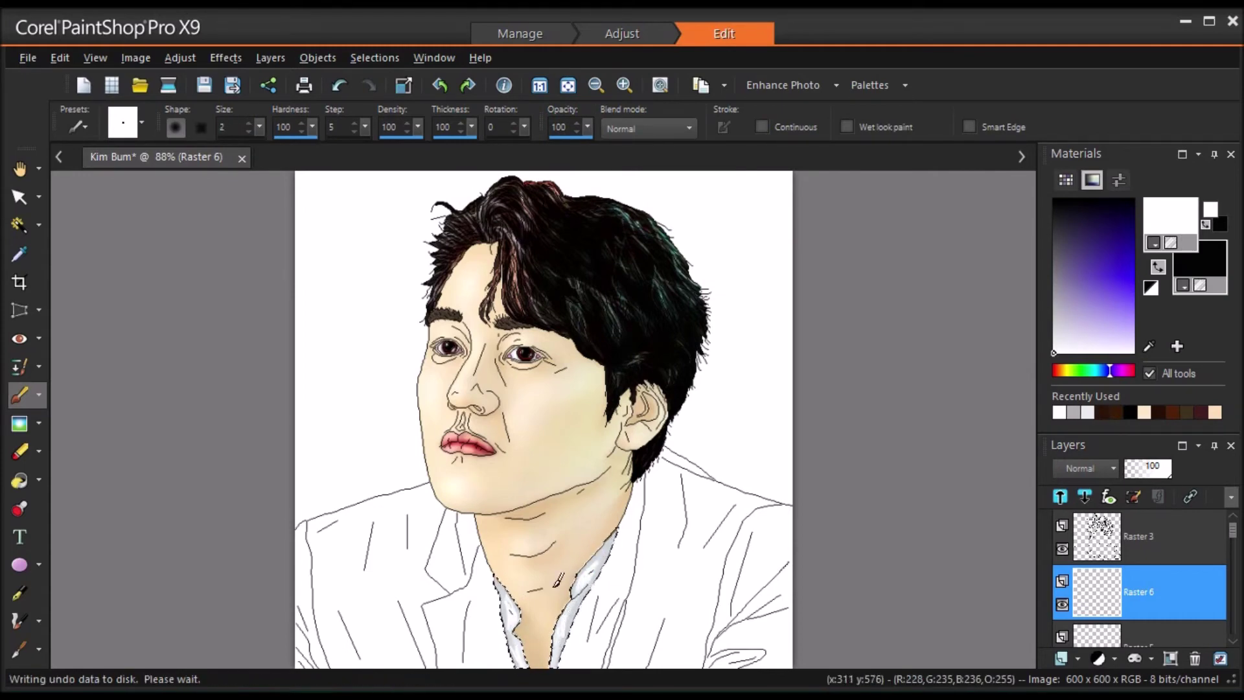
Step: Smooth the white collar highlights with the Soften Brush at size 66 and adjust their layer's blend mode and opacity
click(18, 425)
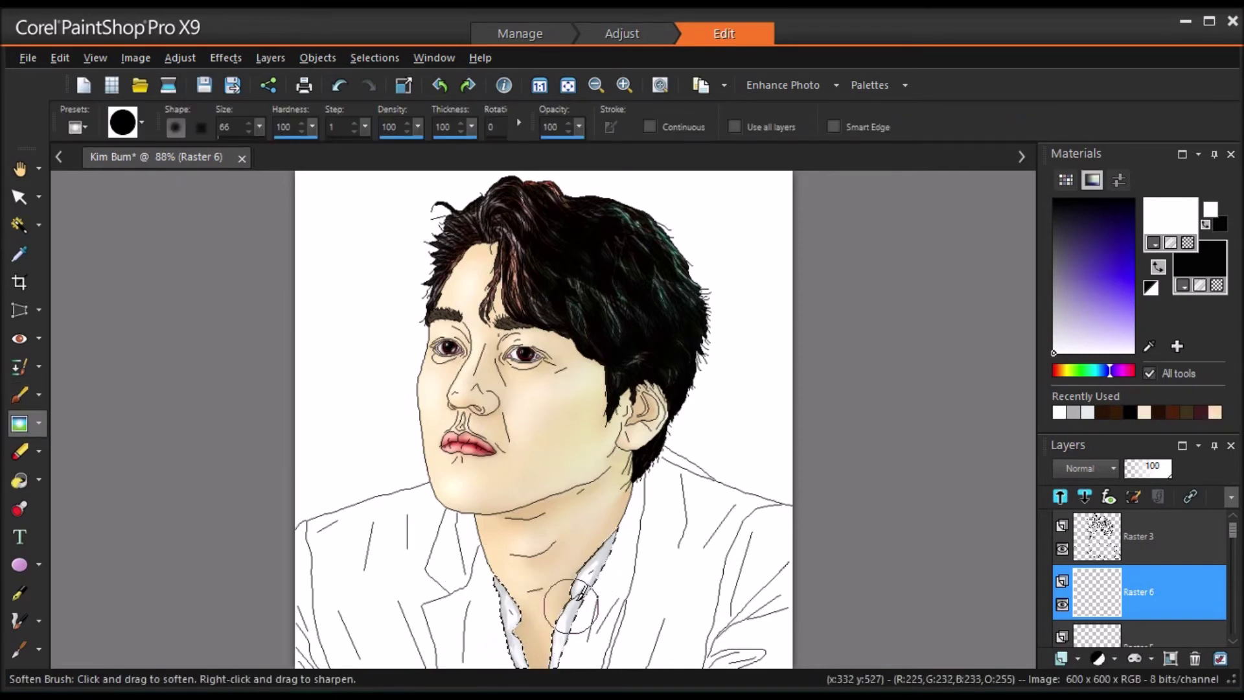
click(1083, 468)
click(1119, 529)
click(1082, 468)
click(1123, 637)
click(1094, 468)
click(1144, 528)
drag(1143, 471, 1133, 472)
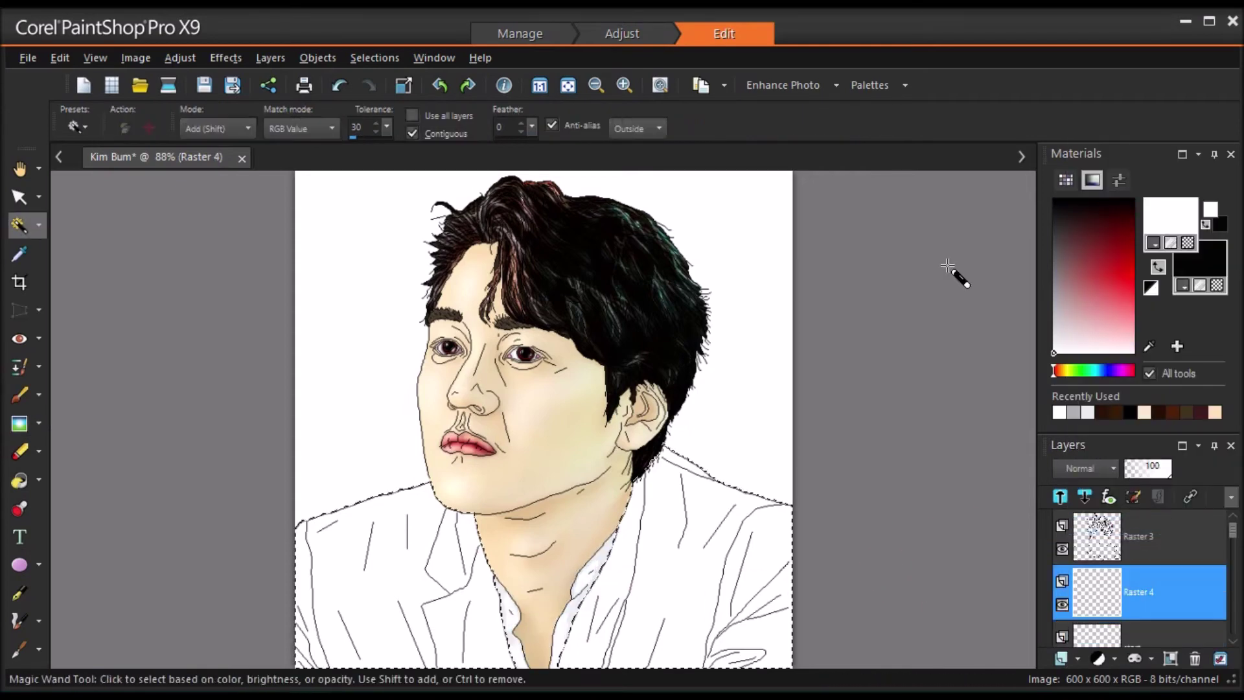
Step: Fill the selected jacket with dark bluish gray on Raster 4 using the Paint Brush
click(19, 394)
click(1158, 267)
click(1060, 230)
mouse_move(648, 466)
mouse_down()
mouse_move(587, 653)
mouse_move(795, 632)
mouse_move(770, 502)
mouse_move(729, 610)
mouse_move(663, 593)
mouse_move(710, 475)
mouse_move(725, 597)
mouse_move(500, 495)
mouse_move(440, 495)
mouse_move(475, 569)
mouse_move(475, 620)
mouse_move(506, 672)
mouse_move(532, 670)
mouse_move(443, 639)
mouse_move(403, 494)
mouse_move(337, 524)
mouse_move(309, 630)
mouse_move(331, 669)
mouse_move(466, 653)
mouse_move(417, 529)
mouse_move(353, 618)
mouse_move(457, 622)
mouse_move(401, 592)
mouse_up()
Step: On Raster 5, spray white highlights along the edges of the jacket lapel with the Airbrush at size 9 and opacity 50
drag(260, 127, 251, 130)
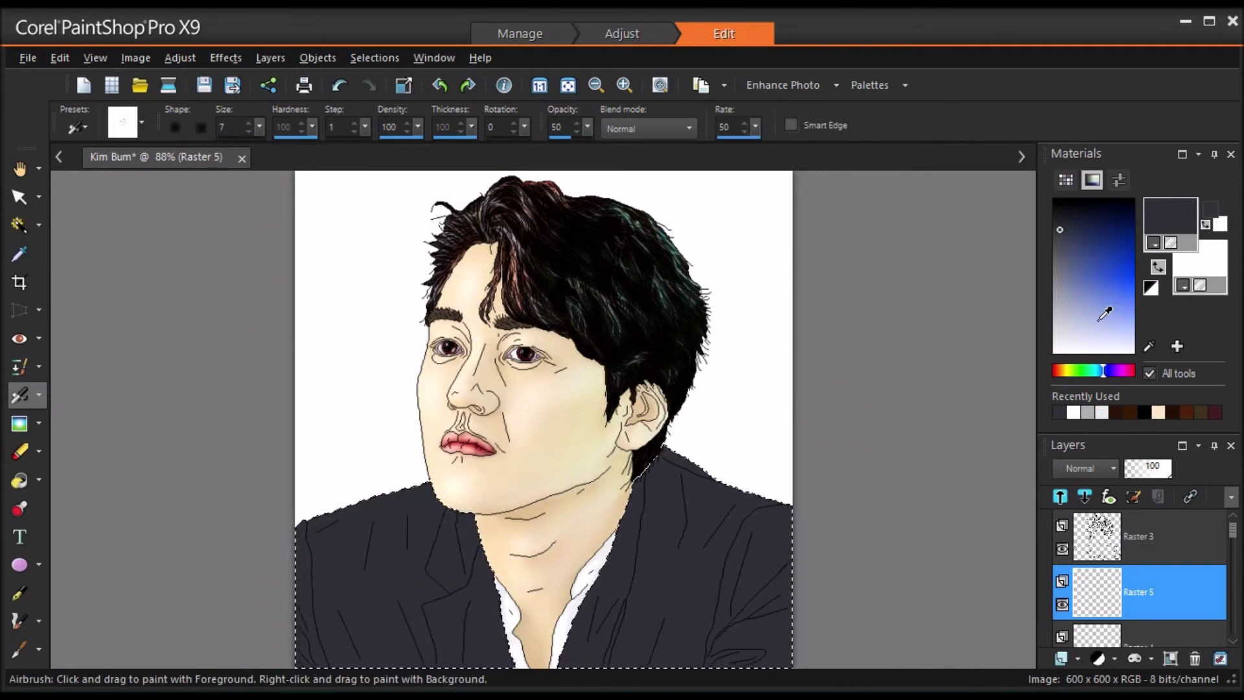
click(1158, 267)
click(249, 124)
click(249, 124)
drag(431, 610, 475, 597)
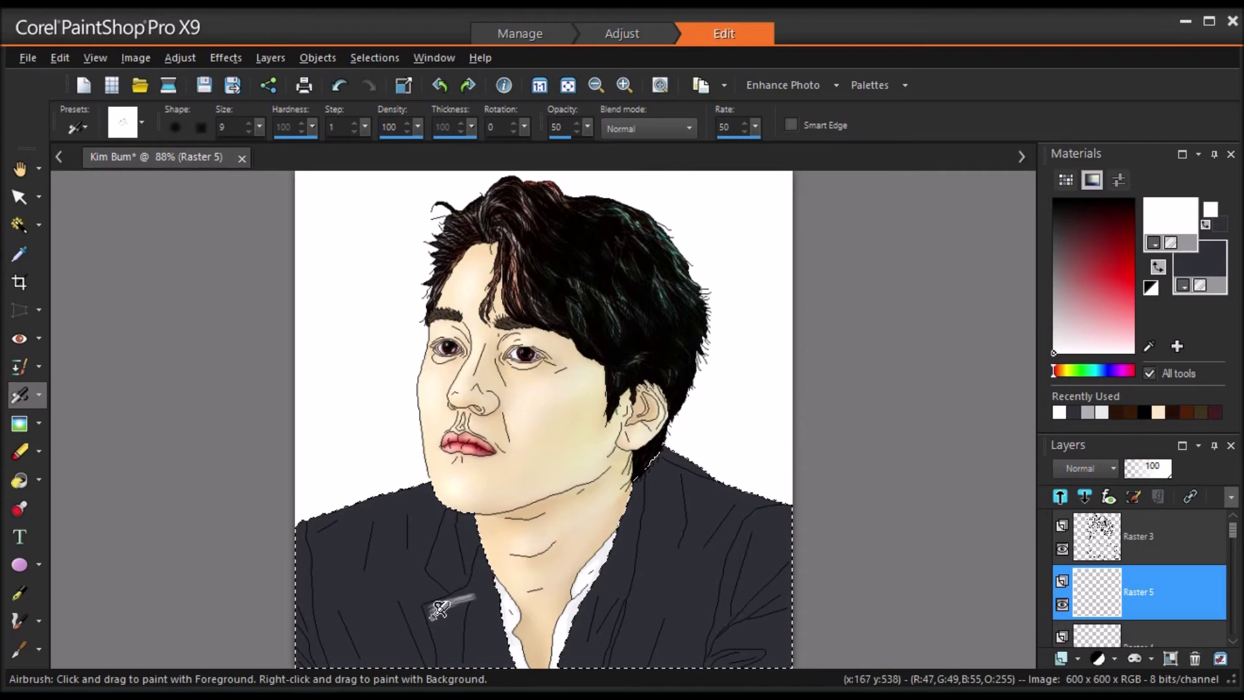
drag(440, 640, 431, 618)
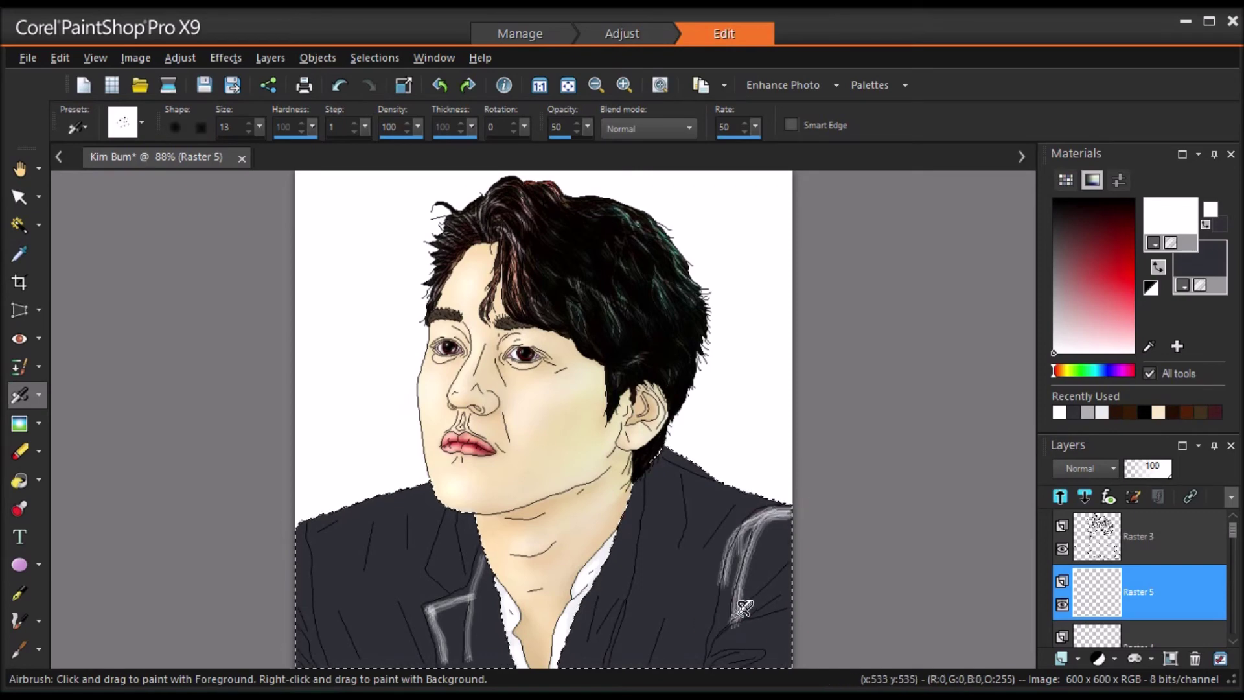
Step: Spray white fold highlights across the jacket's sleeves, shoulders, lapels and front with the Airbrush at size 13
mouse_move(791, 611)
mouse_down()
mouse_move(713, 653)
mouse_move(739, 637)
mouse_up()
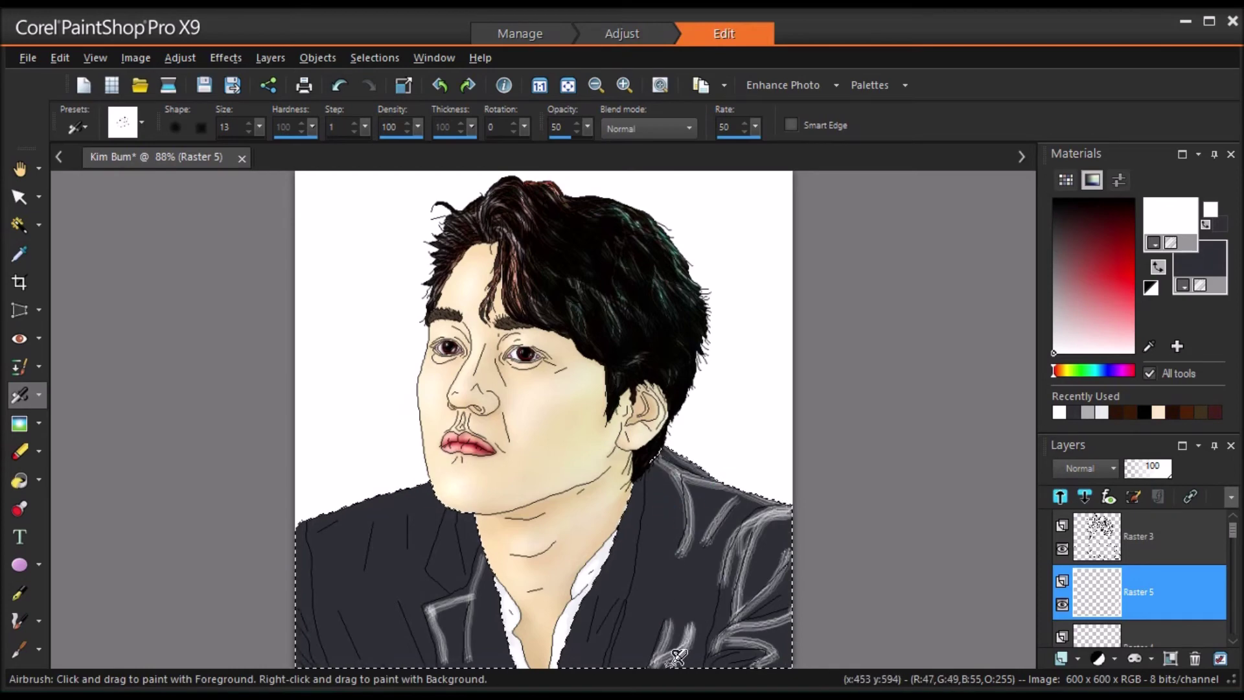
drag(680, 658, 778, 589)
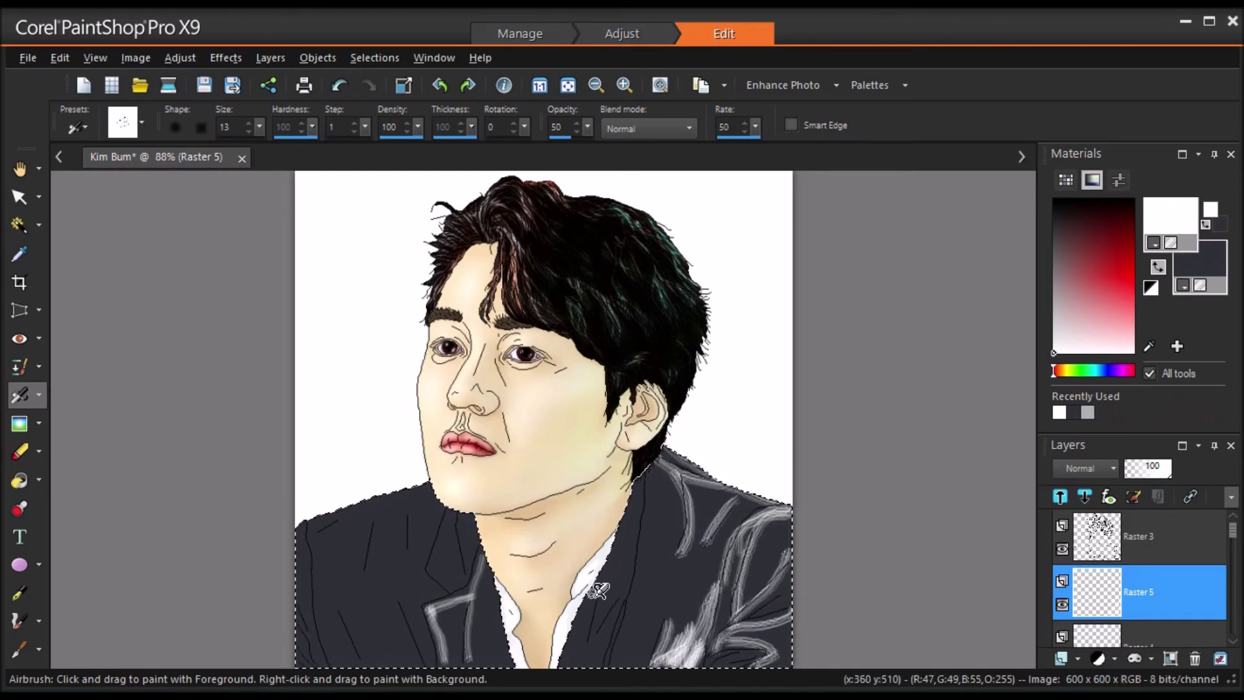
drag(589, 616, 571, 662)
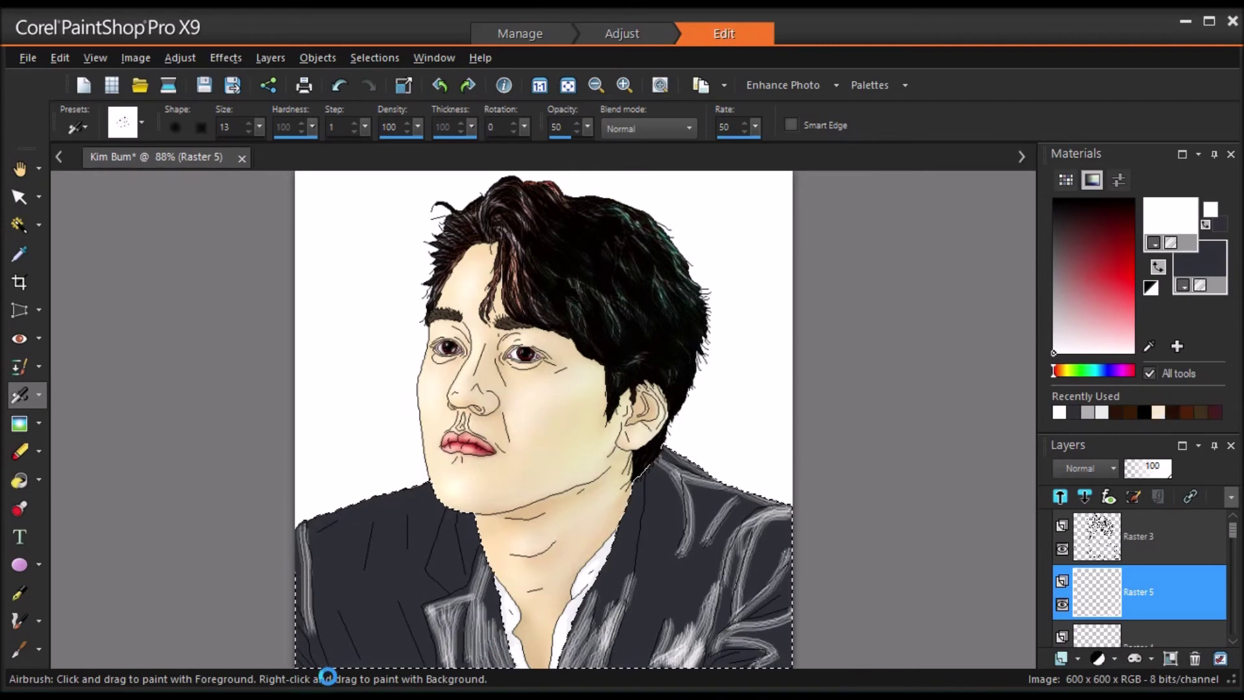
drag(372, 505, 369, 576)
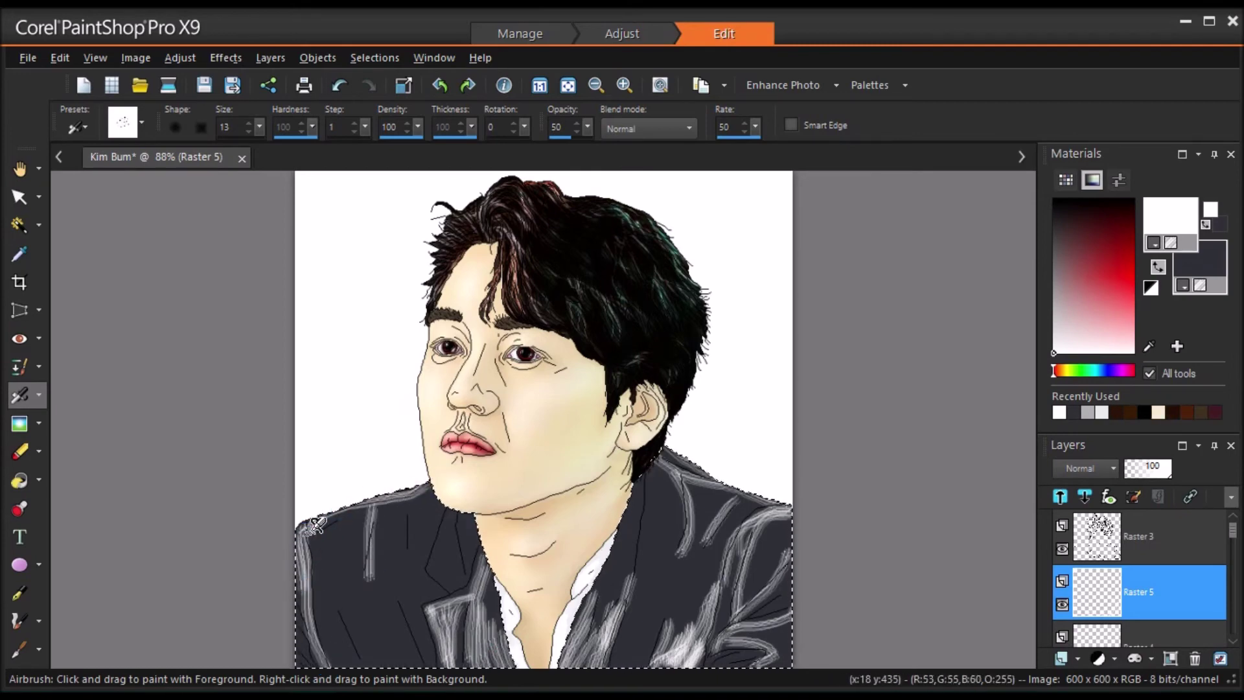
drag(409, 495, 444, 525)
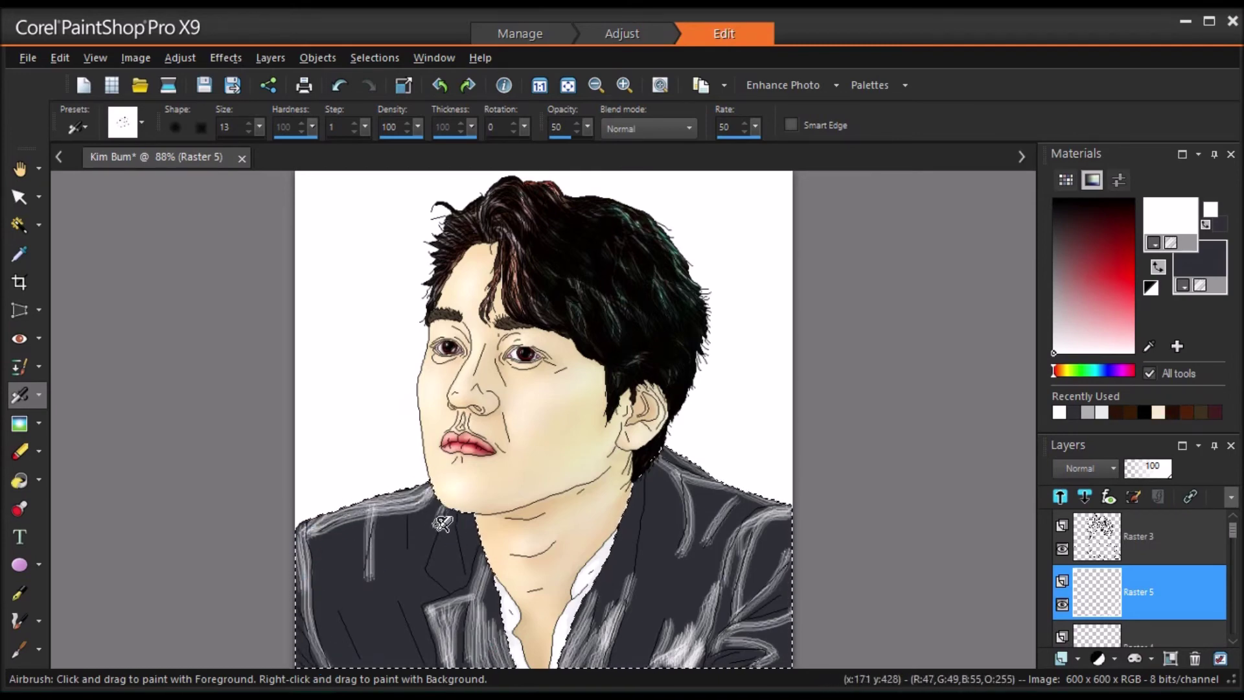
drag(402, 595, 367, 616)
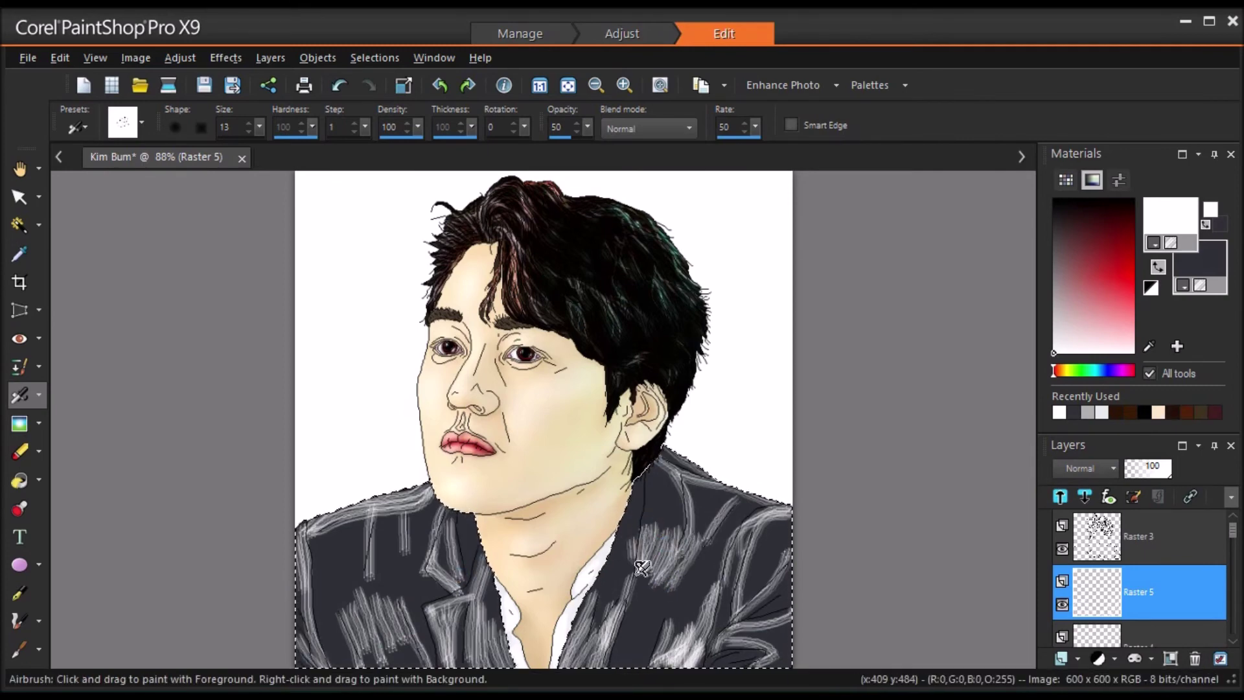
Step: Blur the white jacket highlights on Raster 5 and change the layer's blend mode
click(180, 58)
mouse_move(249, 357)
click(465, 357)
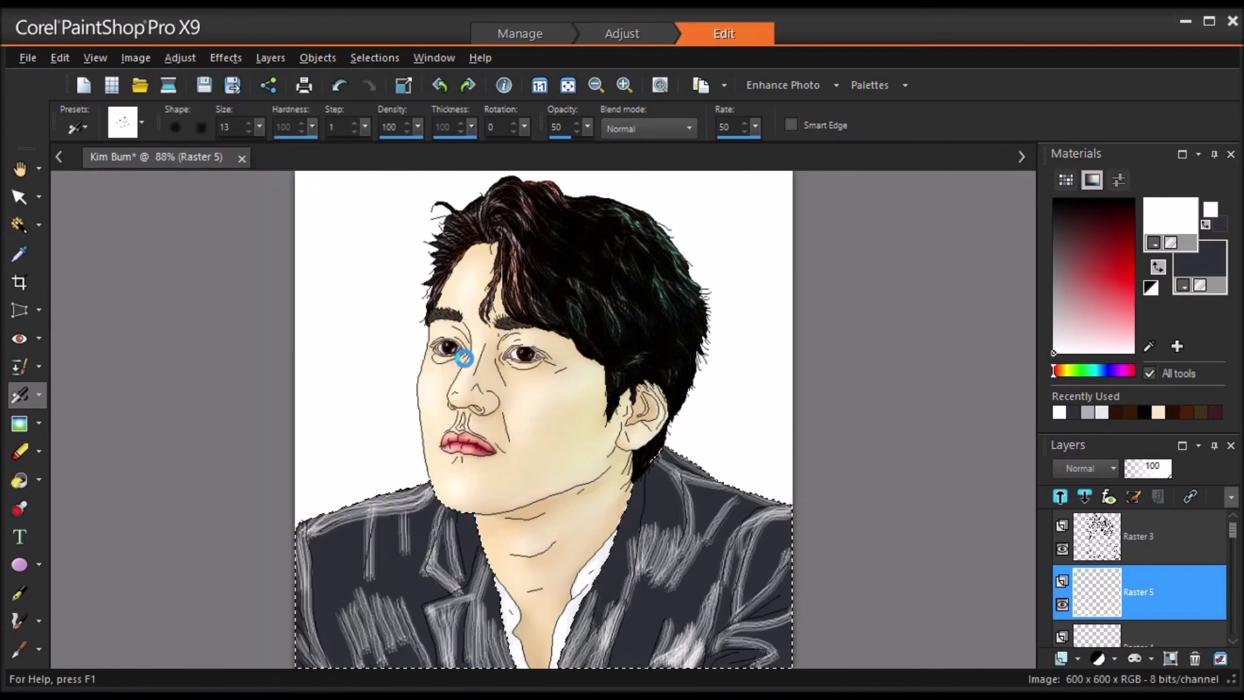
click(935, 437)
click(1088, 468)
click(1137, 551)
Step: On a new raster layer, spray a second pass of white highlights over the jacket folds with the Airbrush at size 13
click(1061, 659)
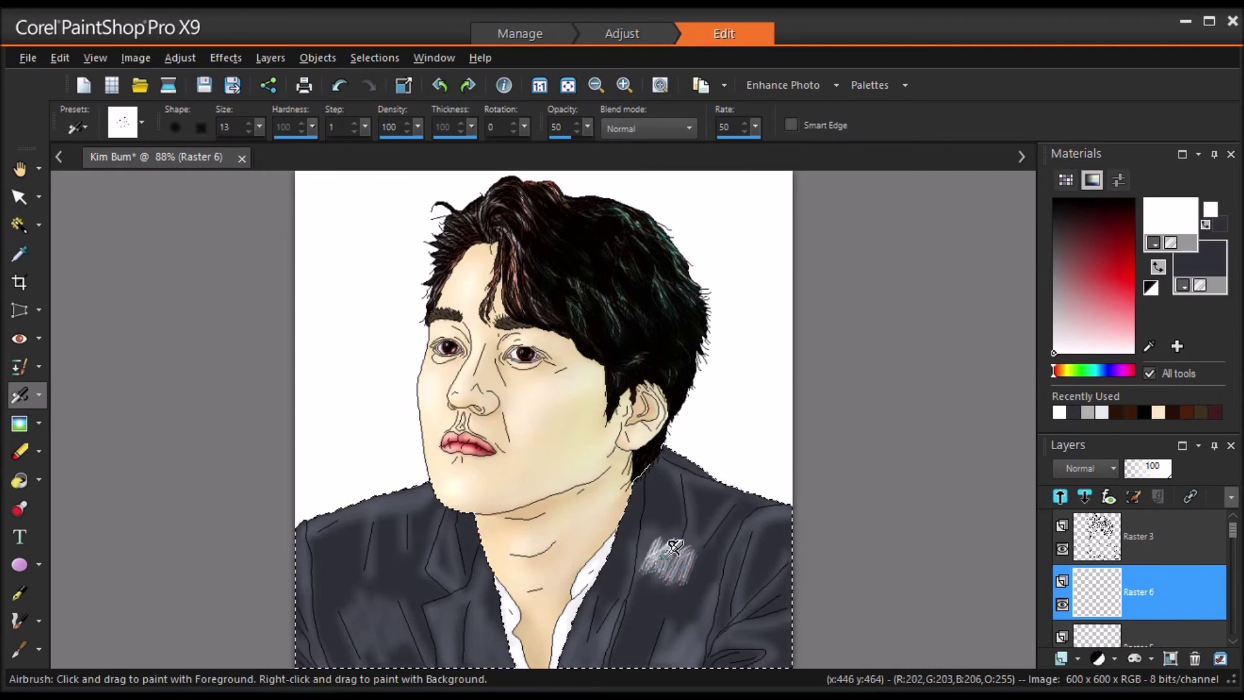
drag(682, 577, 689, 581)
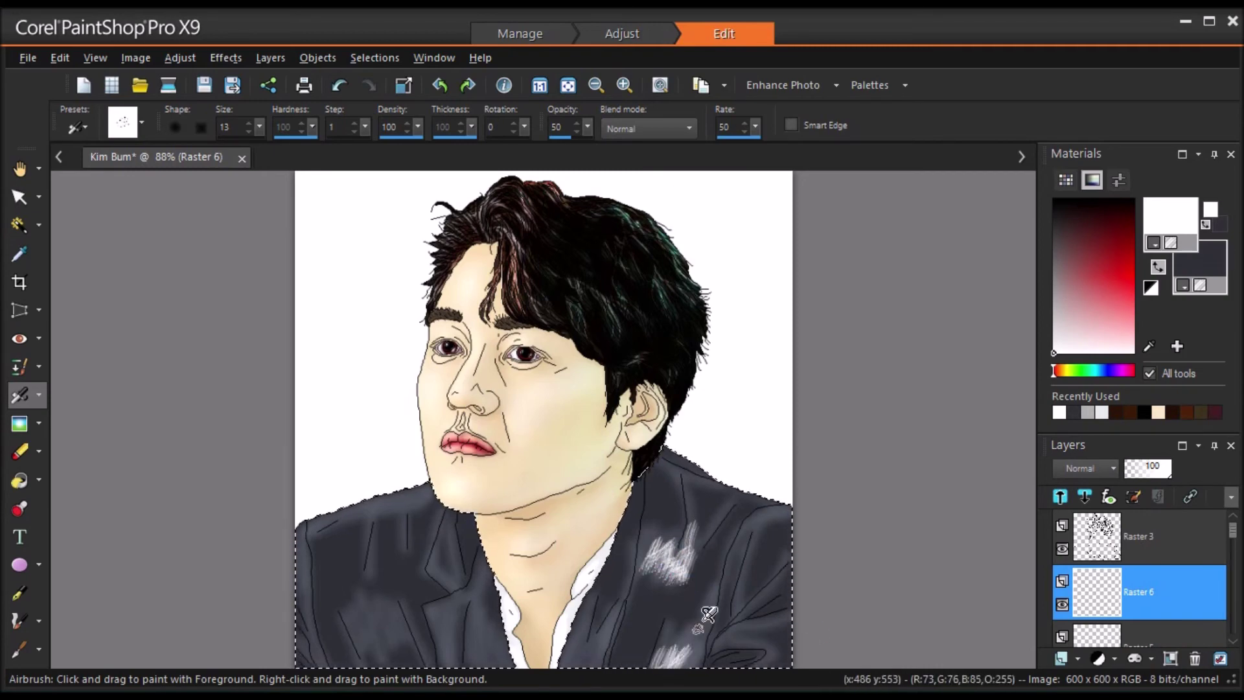
mouse_move(356, 617)
mouse_down()
mouse_move(375, 635)
mouse_move(389, 613)
mouse_move(398, 632)
mouse_move(414, 630)
mouse_move(422, 664)
mouse_up()
mouse_move(445, 526)
mouse_down()
mouse_move(443, 515)
mouse_move(454, 569)
mouse_up()
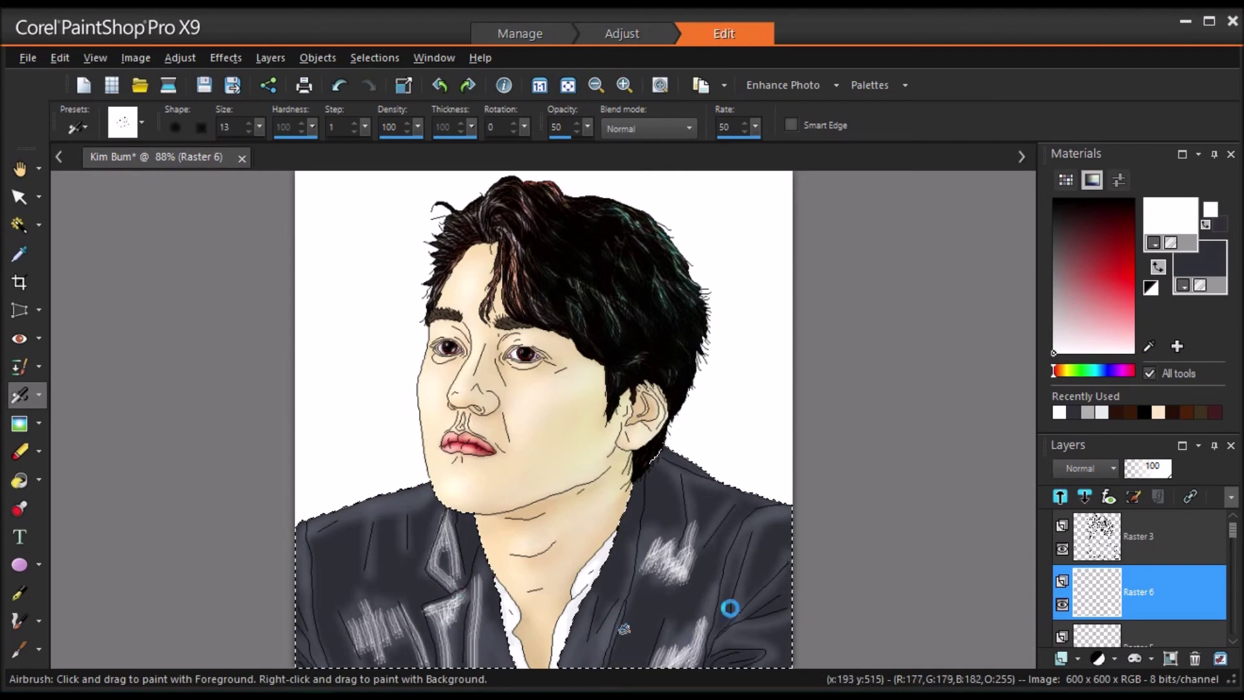
drag(703, 537, 724, 516)
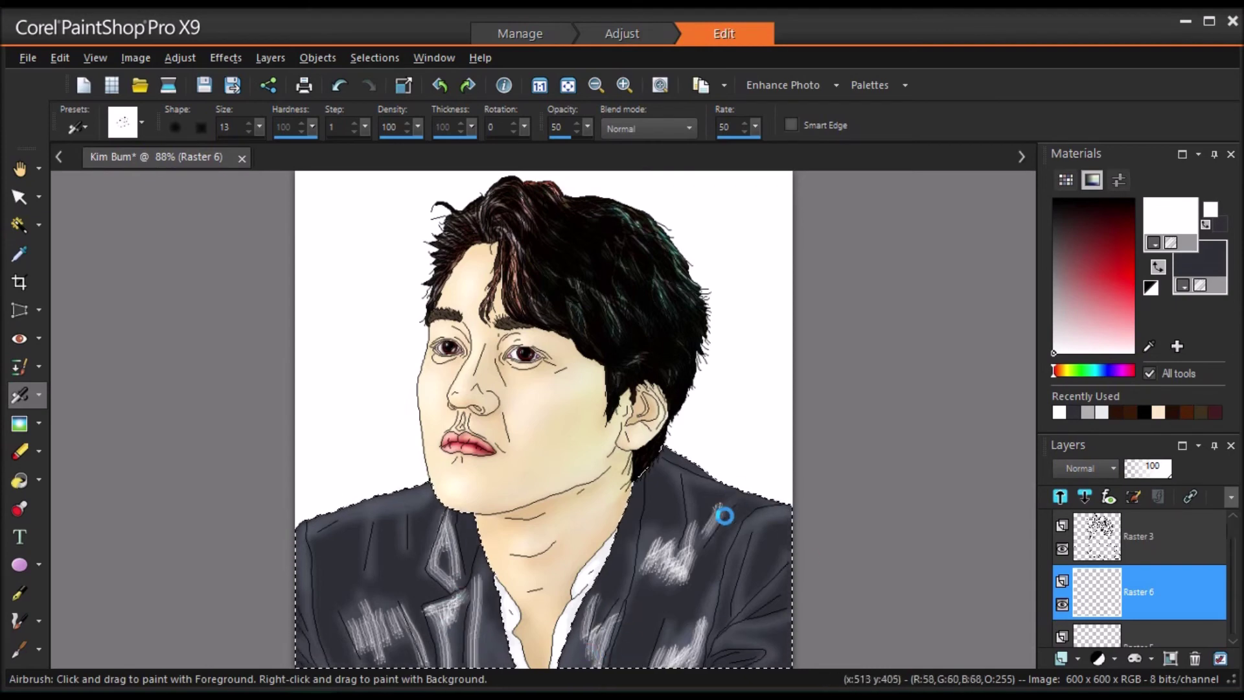
mouse_move(733, 601)
mouse_down()
mouse_move(776, 608)
mouse_move(738, 614)
mouse_move(781, 580)
mouse_up()
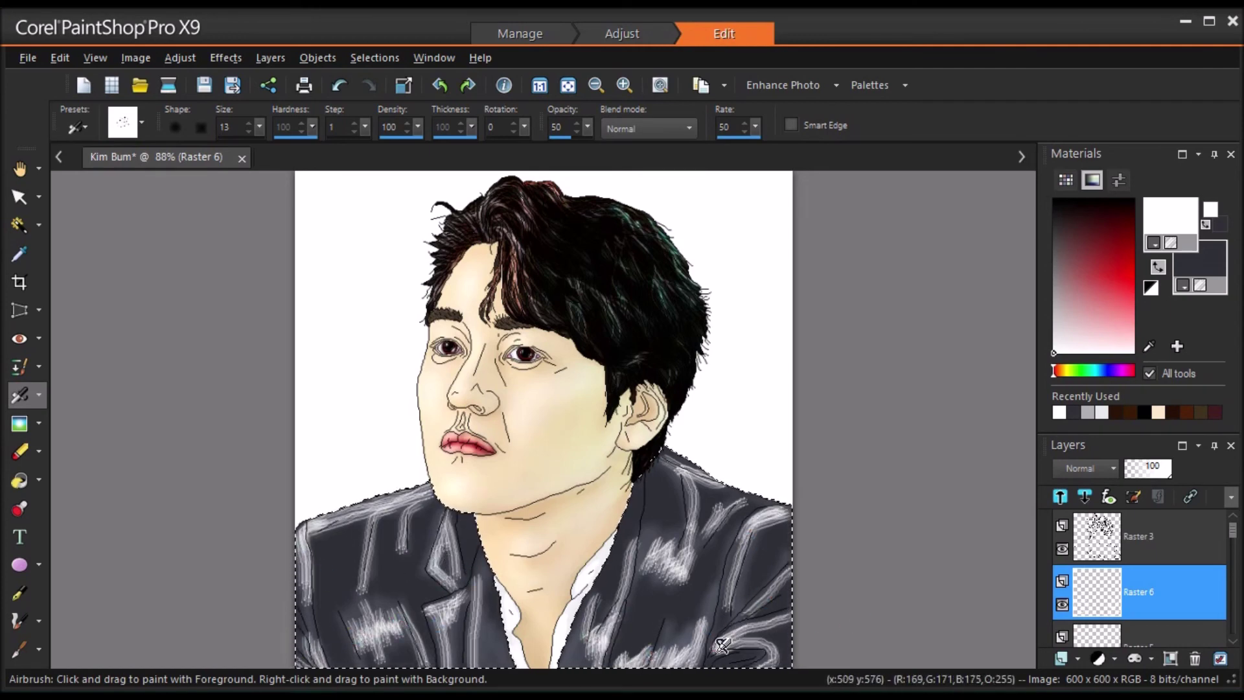
Step: Set Raster 6 to Overlay at opacity 71 and blur its jacket highlights with the Average filter at aperture 11
click(1102, 468)
click(1134, 555)
click(1158, 468)
click(136, 57)
click(527, 356)
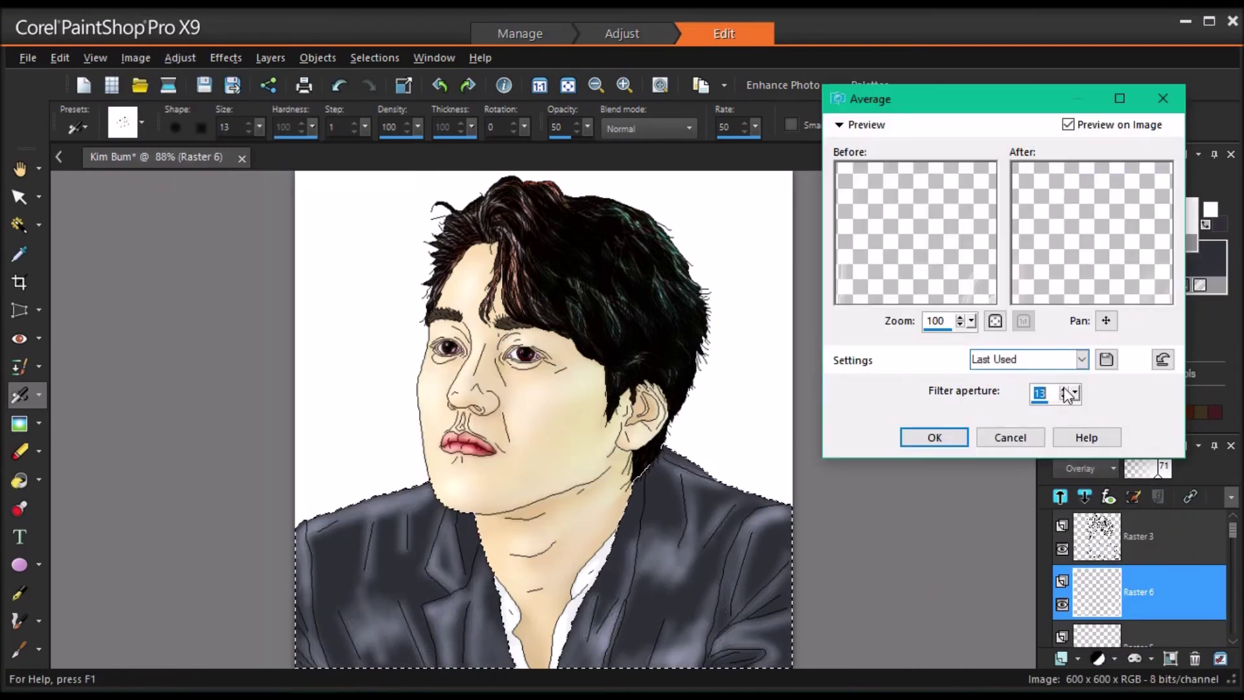
drag(1075, 393, 1041, 403)
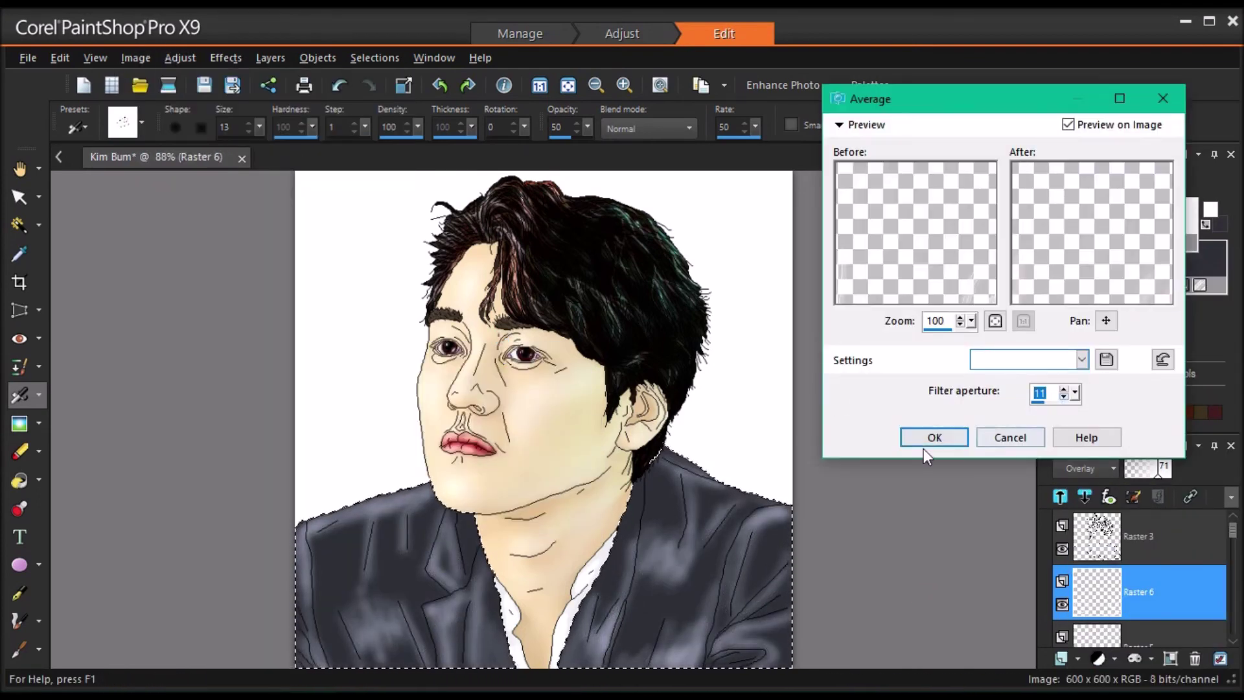
click(945, 438)
click(1167, 467)
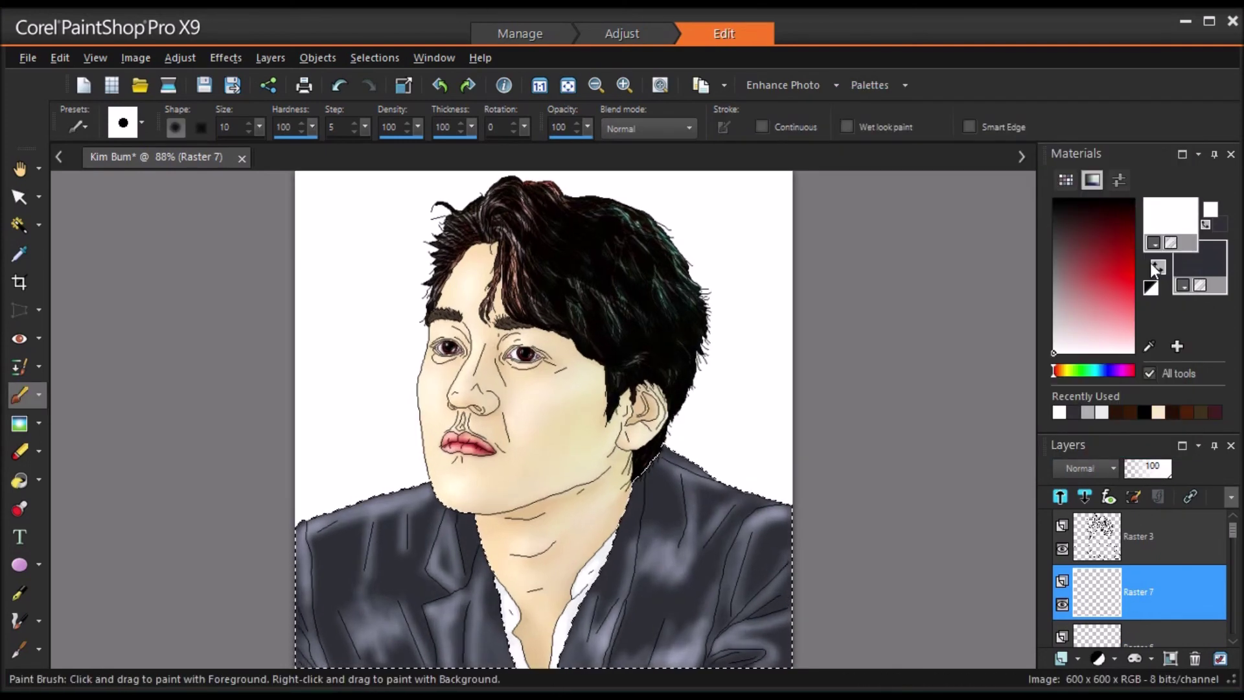
Step: On Raster 7, paint a dark navy tone over the whole jacket with the Paint Brush and change the layer's blend mode
mouse_move(746, 564)
mouse_down()
mouse_move(596, 653)
mouse_move(641, 542)
mouse_move(427, 518)
mouse_move(295, 656)
mouse_move(350, 556)
mouse_up()
drag(260, 127, 254, 132)
click(1096, 469)
click(1124, 553)
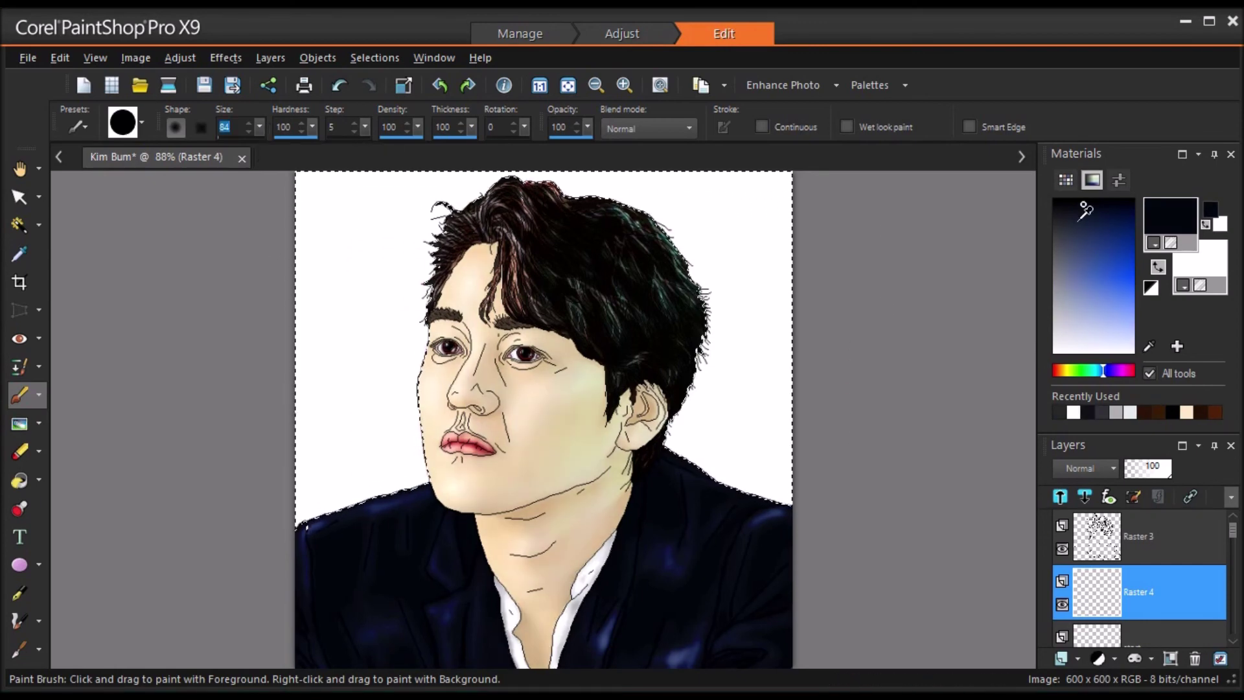
Step: On Raster 4, paint the selected background around the figure medium gray with the Paint Brush at size 84
mouse_move(1096, 220)
mouse_down()
mouse_move(1063, 291)
mouse_move(1053, 275)
mouse_up()
mouse_move(708, 458)
mouse_down()
mouse_move(762, 475)
mouse_move(668, 235)
mouse_move(550, 184)
mouse_move(730, 181)
mouse_move(769, 205)
mouse_move(794, 244)
mouse_move(744, 354)
mouse_move(782, 396)
mouse_up()
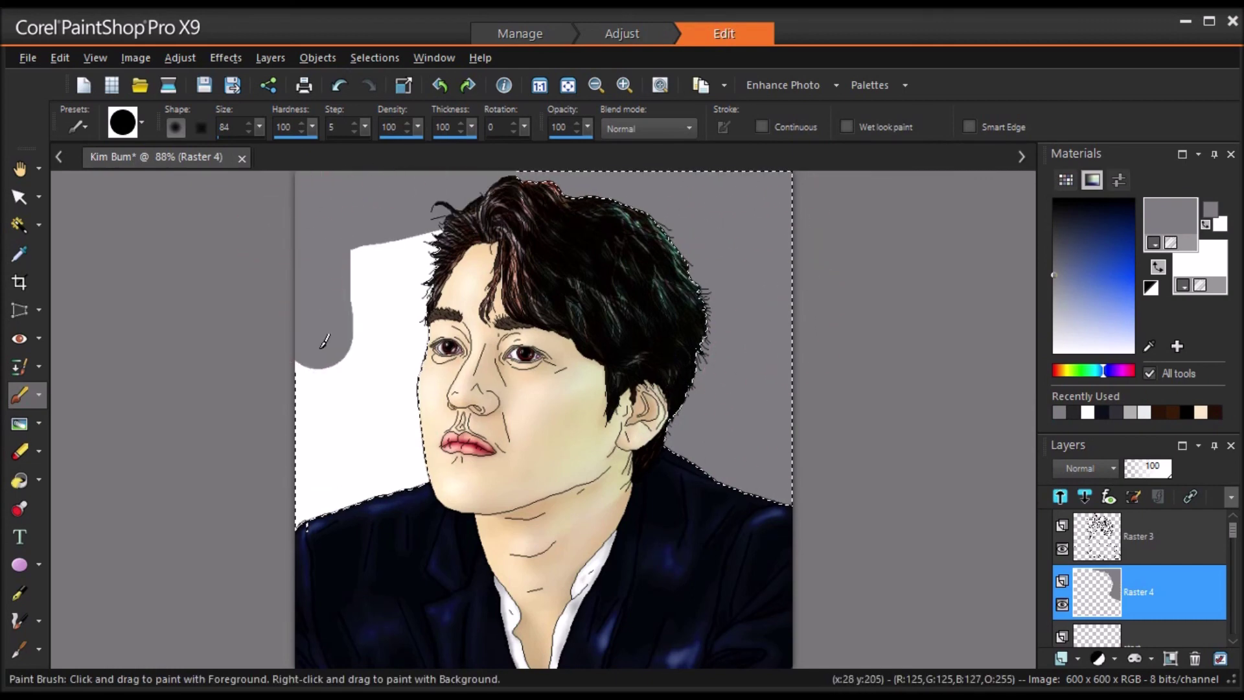
drag(473, 211, 483, 208)
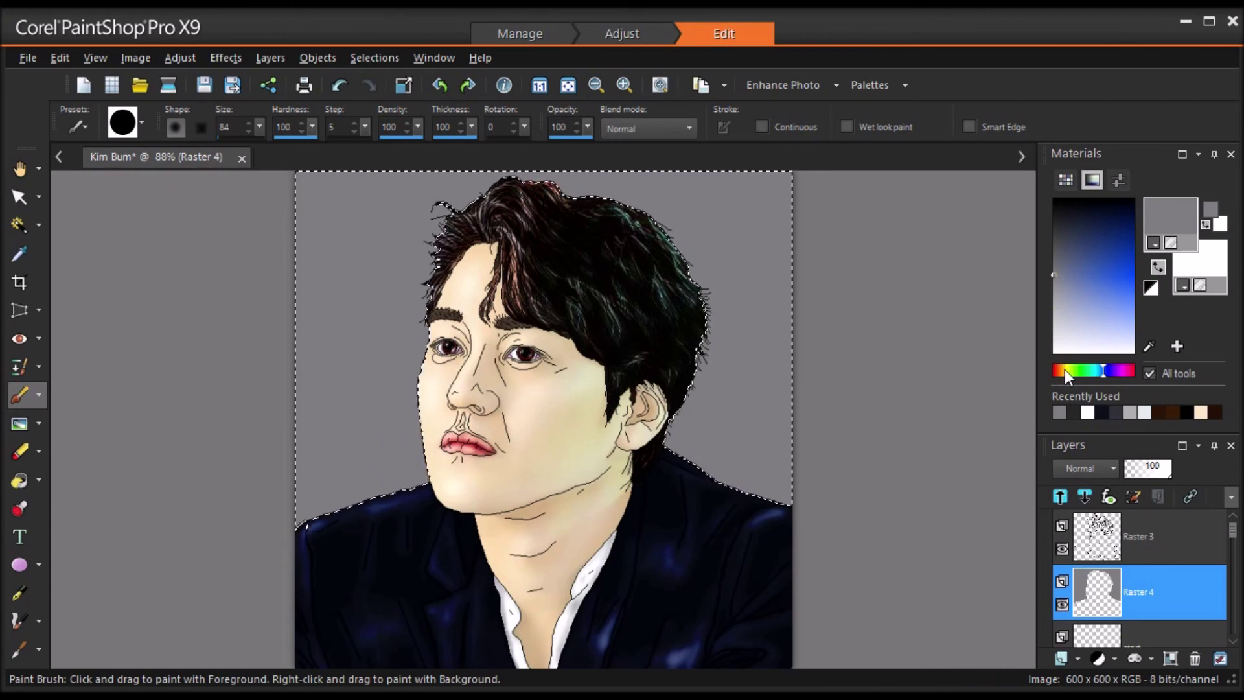
Step: On Raster 5, paint a soft dark gray shadow around the figure's outline at brush size 29, with Overlay blending and layer opacity 18
click(1074, 412)
drag(314, 130, 249, 171)
mouse_move(435, 482)
mouse_down()
mouse_move(422, 427)
mouse_move(430, 285)
mouse_move(525, 207)
mouse_move(687, 278)
mouse_move(745, 508)
mouse_move(768, 528)
mouse_up()
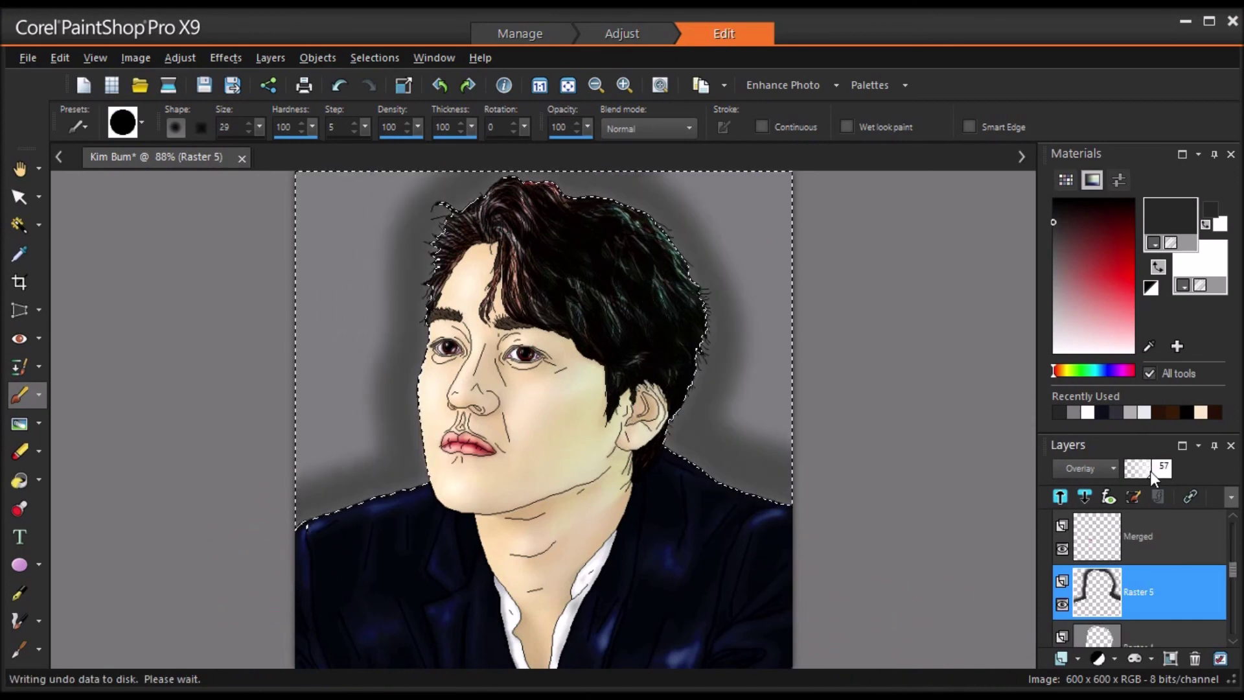
drag(1150, 472, 1133, 472)
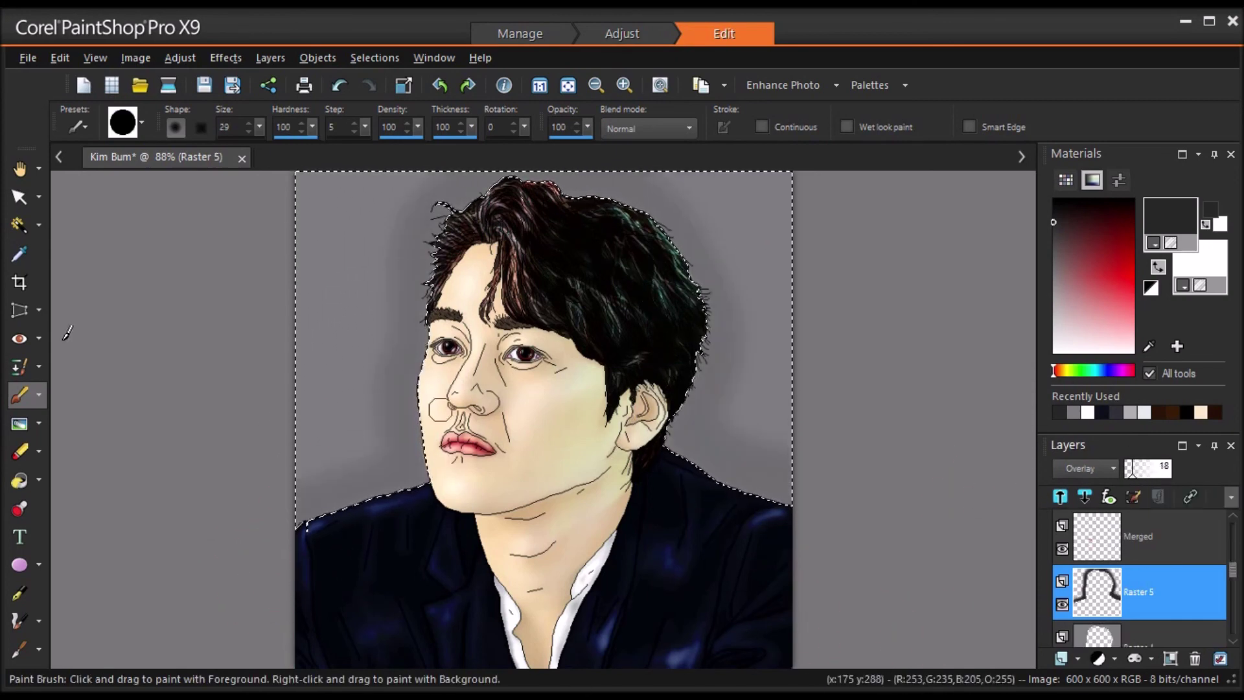
Step: Clear the background selection and hide the line-art layer Raster 3
click(19, 225)
right_click(194, 310)
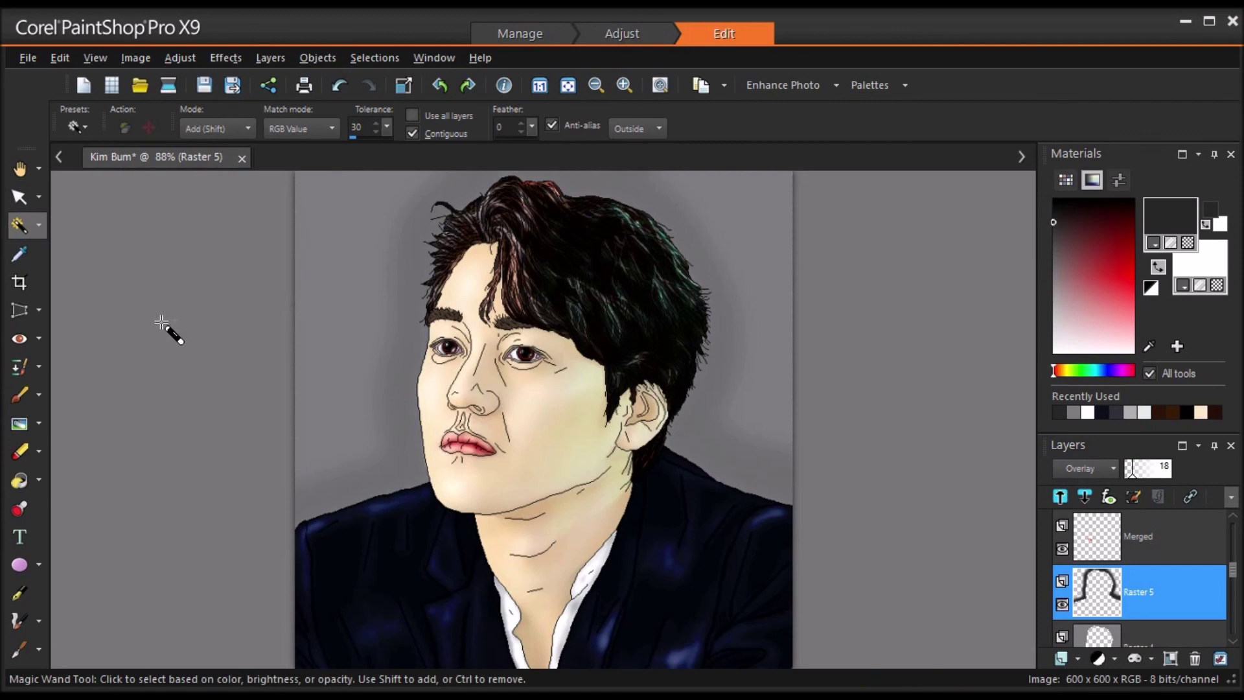
key(b)
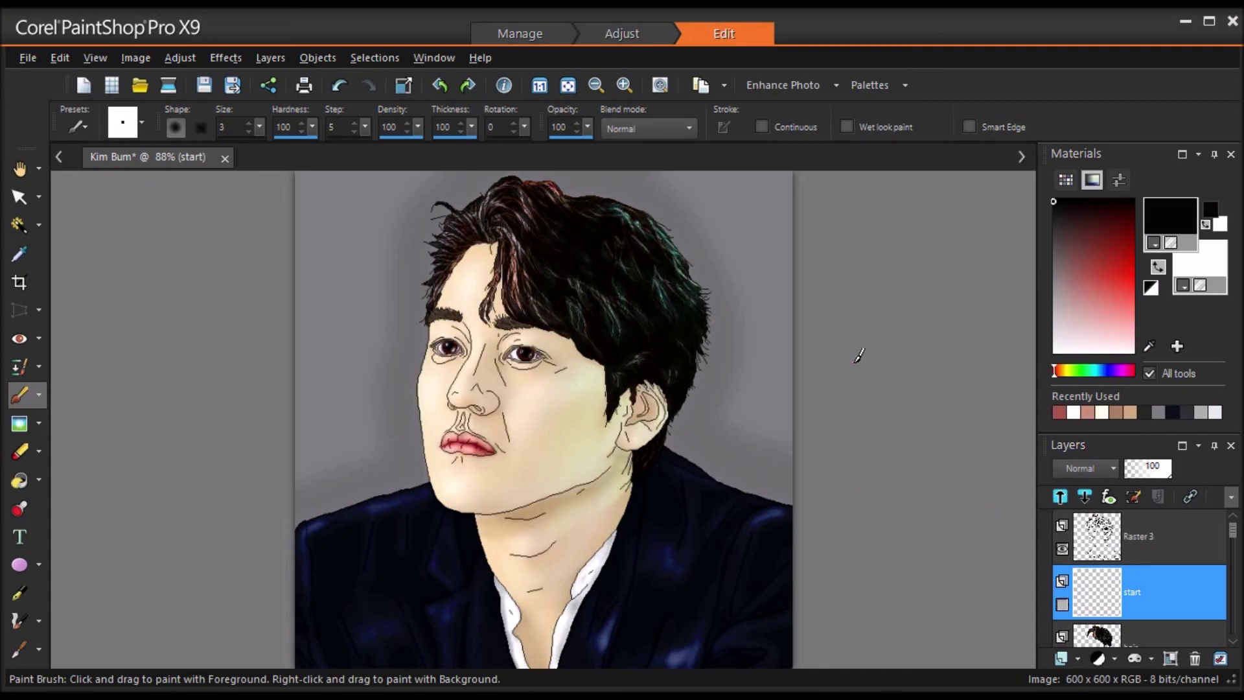
click(1063, 549)
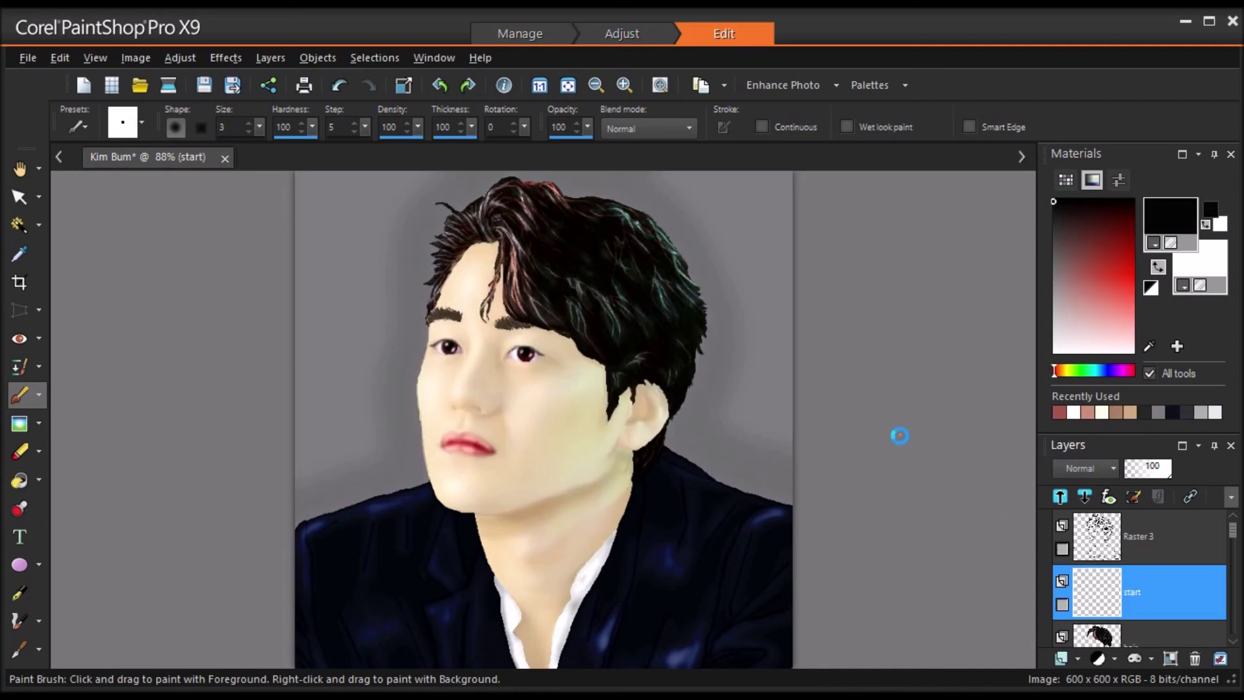